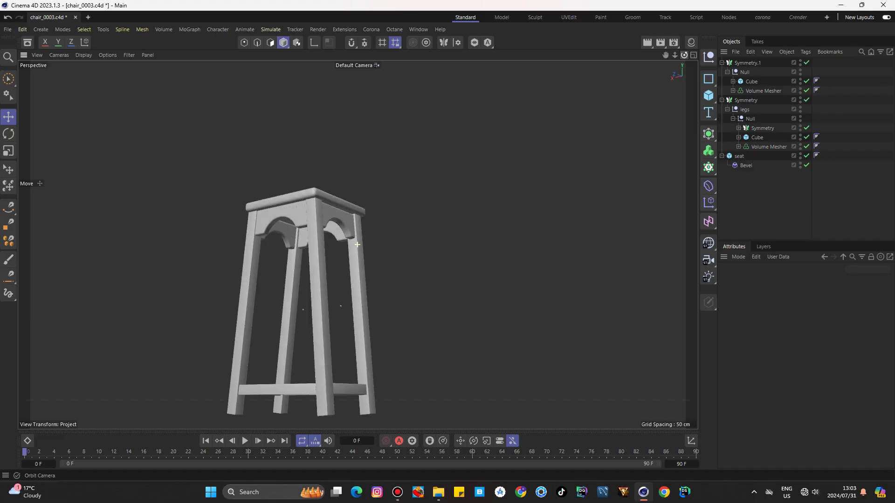
Step: Orbit the empty Perspective view of chair.c4d to look at the scene from below
alt+drag(355, 326, 357, 244)
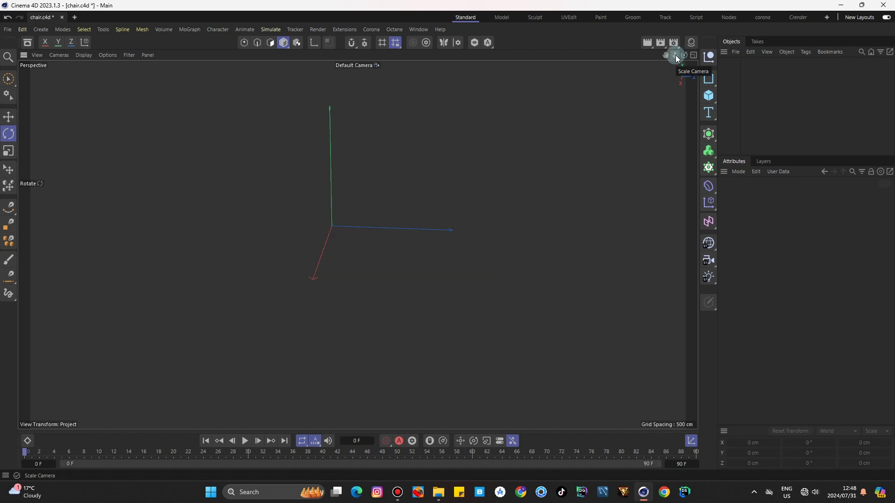
Step: Add a cube and stretch it into a thin, tall vertical post
mouse_move(675, 55)
mouse_down()
mouse_move(675, 68)
mouse_move(697, 70)
mouse_up()
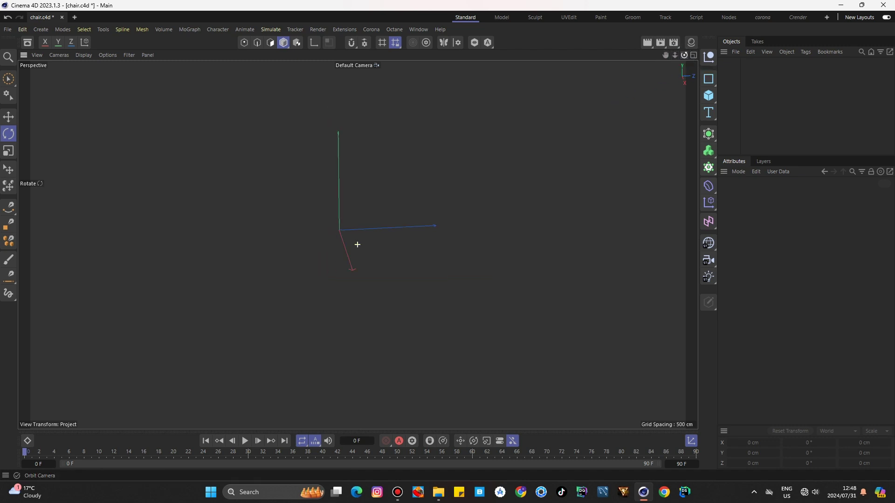
click(707, 98)
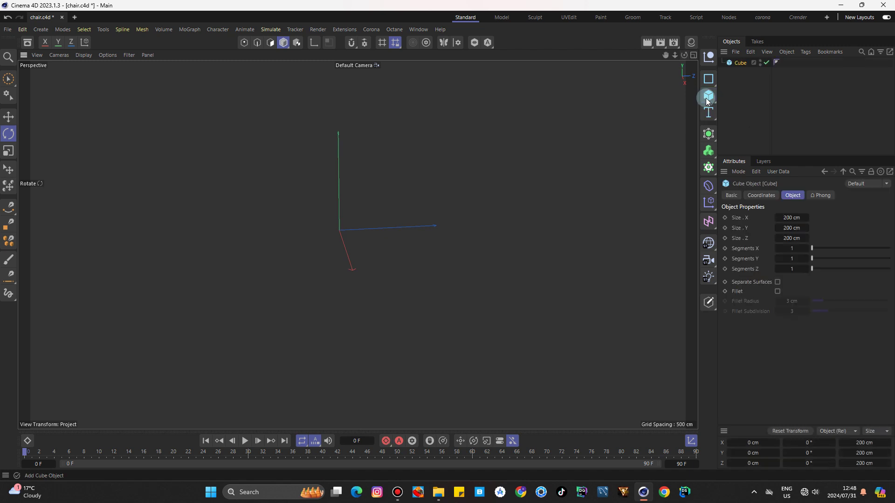
click(8, 117)
scroll(323, 211, up, 3)
scroll(414, 232, up, 3)
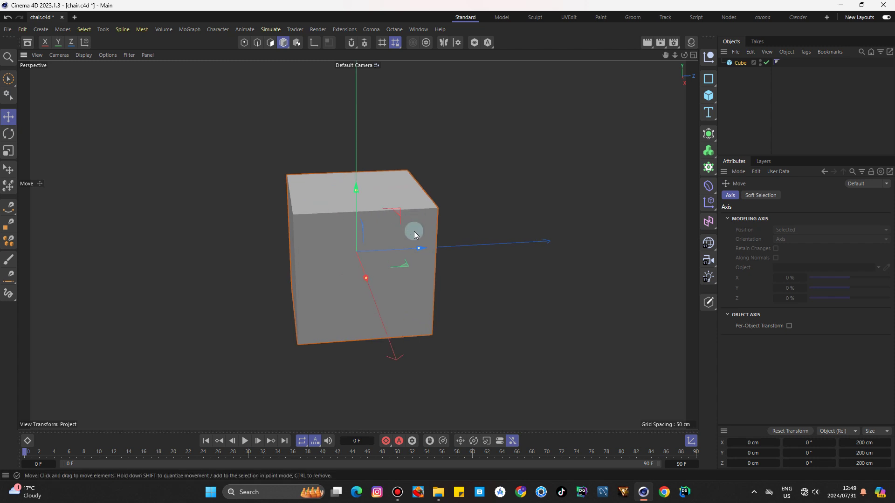
drag(417, 248, 366, 270)
alt+drag(336, 242, 496, 205)
drag(359, 276, 312, 278)
scroll(308, 202, up, 2)
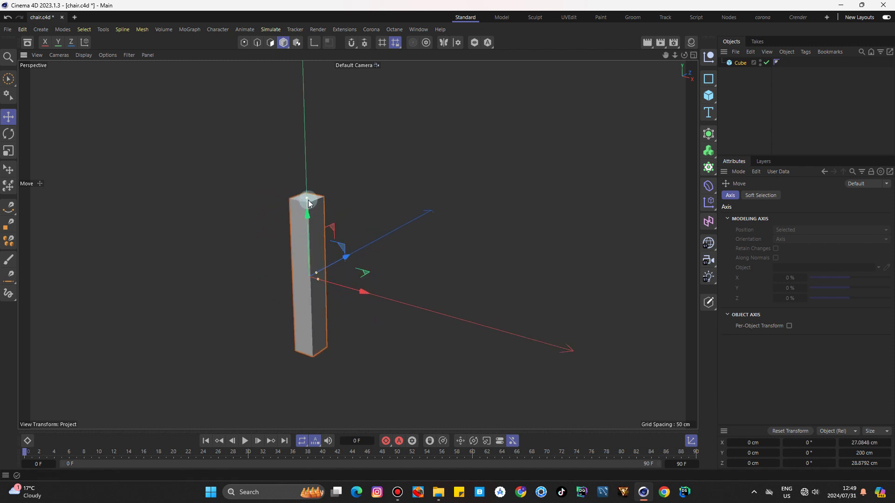
drag(304, 178, 302, 148)
scroll(313, 190, down, 2)
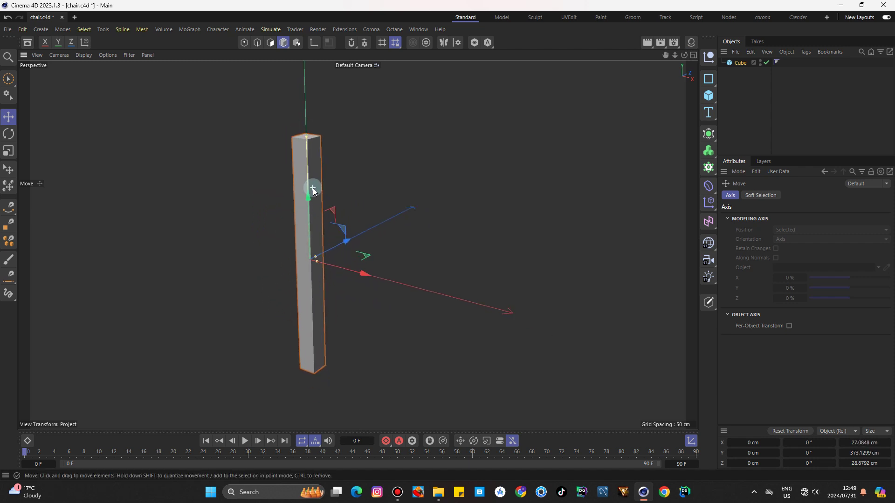
Step: Refine the post's scale to roughly 20 × 359 × 19 cm
drag(681, 56, 355, 243)
click(355, 244)
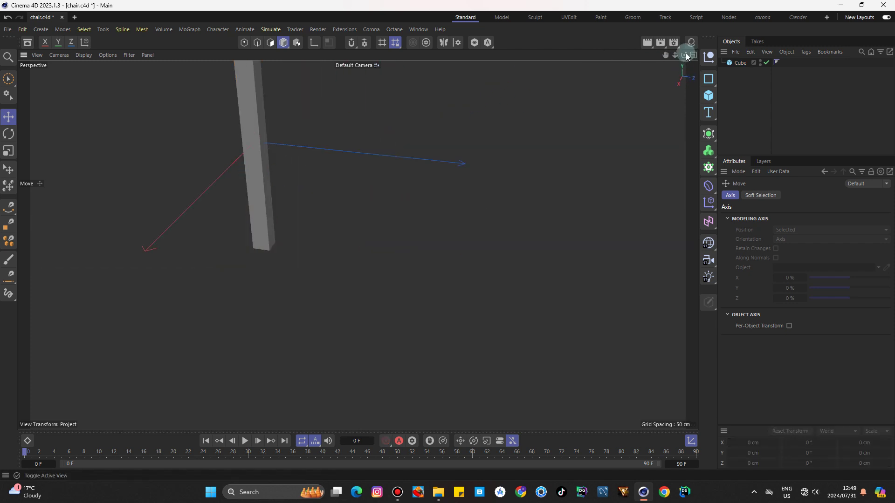
middle_drag(356, 244, 358, 245)
click(8, 150)
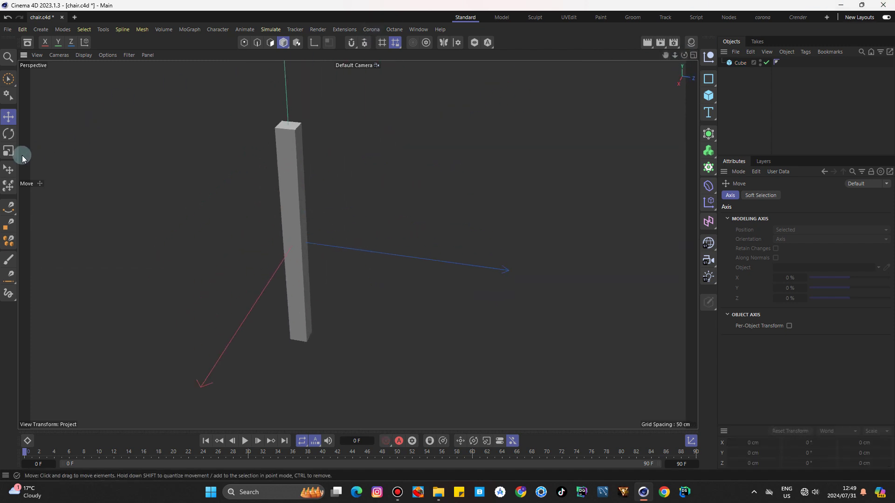
click(737, 63)
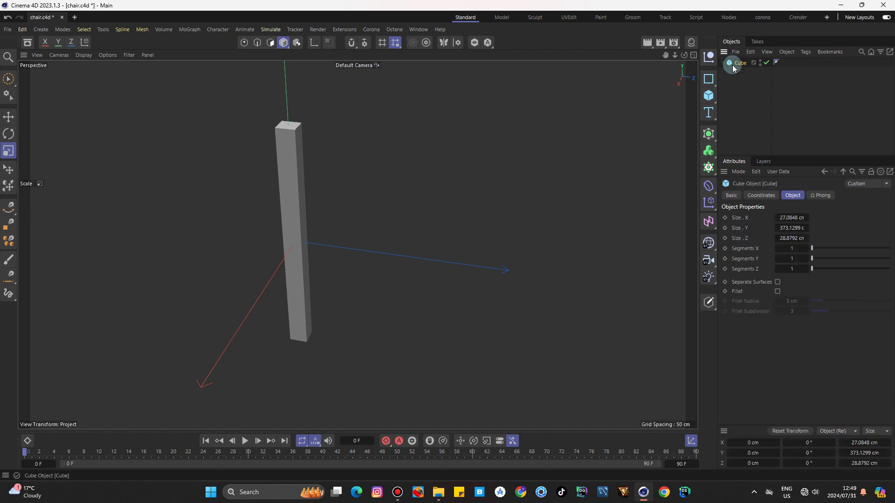
drag(441, 156, 407, 161)
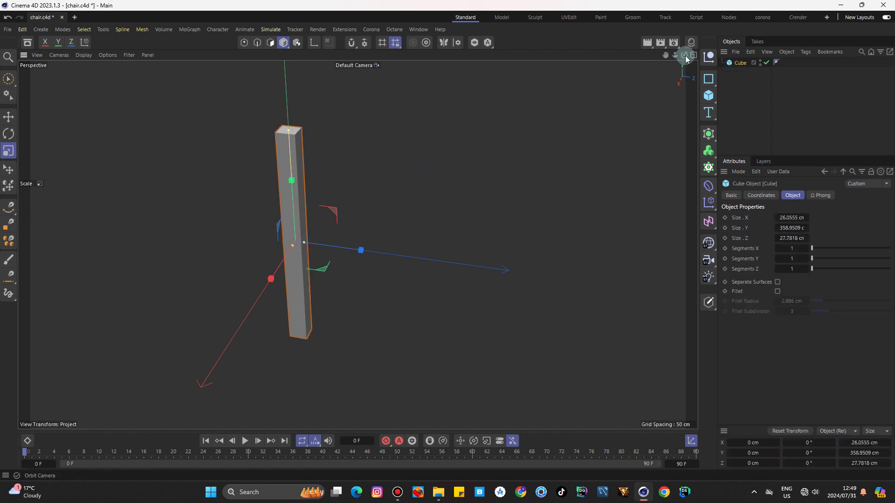
drag(684, 55, 652, 74)
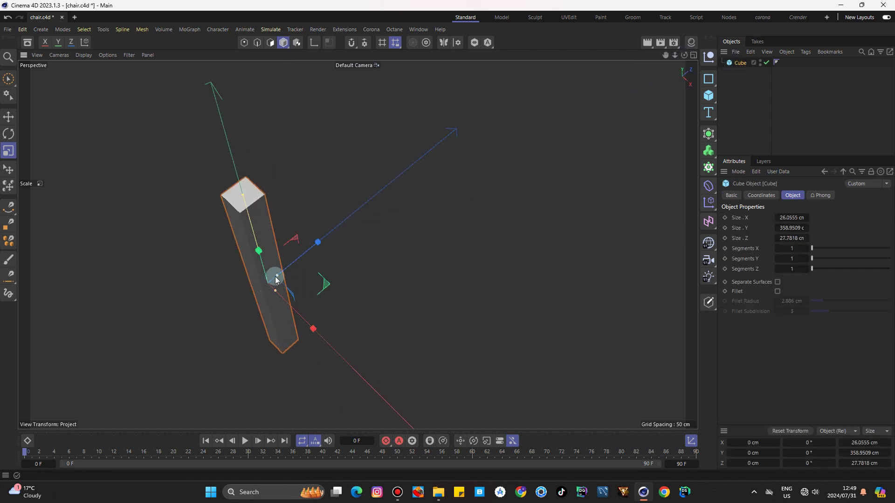
drag(278, 280, 275, 292)
click(496, 238)
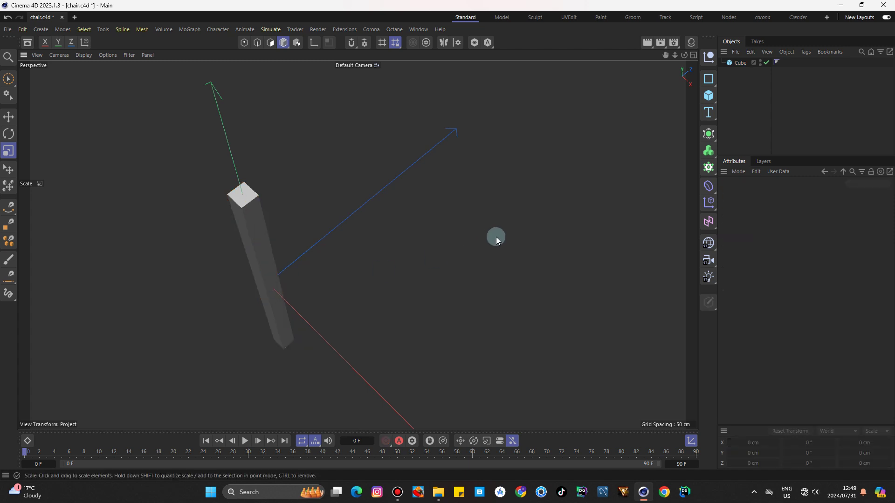
drag(674, 55, 685, 57)
click(737, 65)
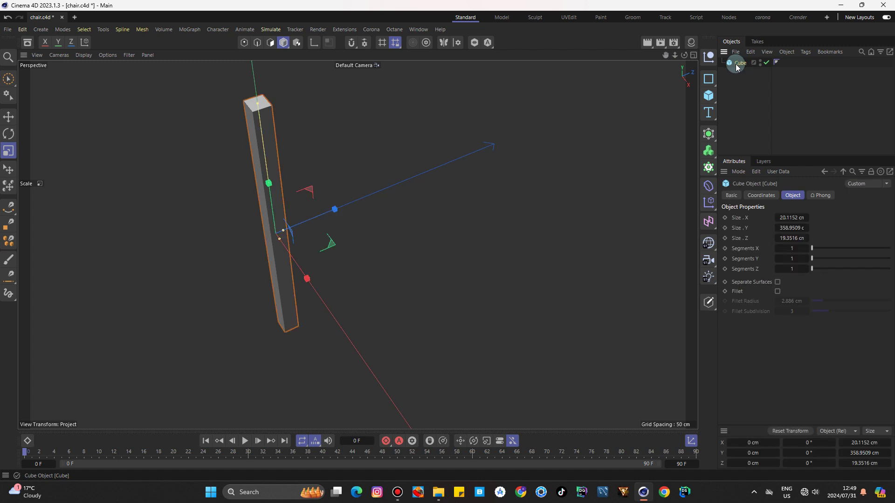
Step: Add a Bevel deformer under the leg Cube
click(709, 188)
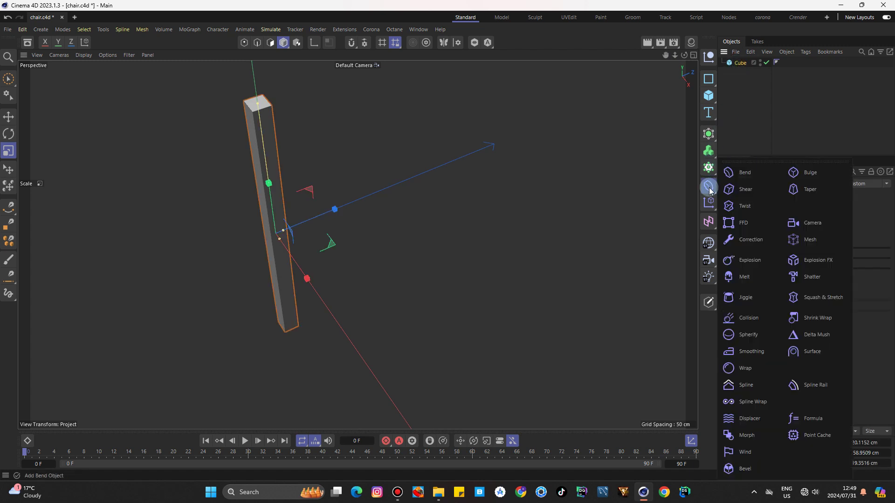
click(736, 469)
scroll(275, 101, up, 2)
scroll(245, 116, up, 2)
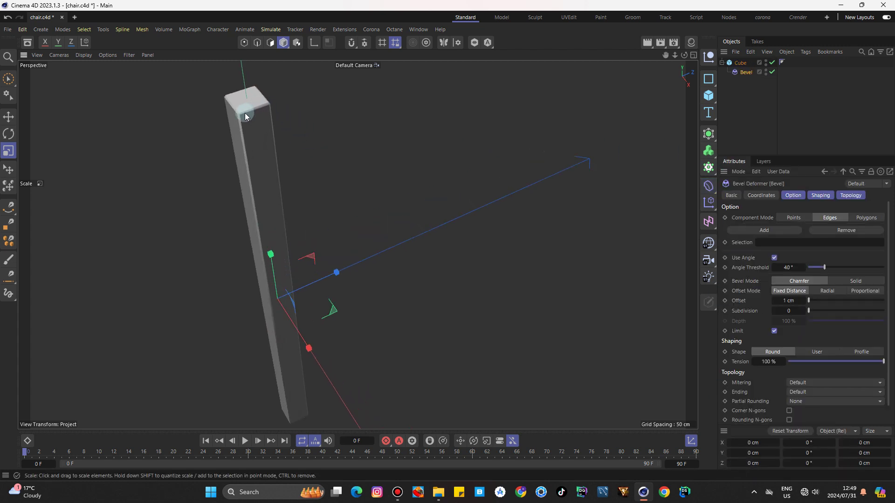
scroll(246, 116, up, 2)
scroll(244, 116, up, 2)
scroll(244, 116, up, 2)
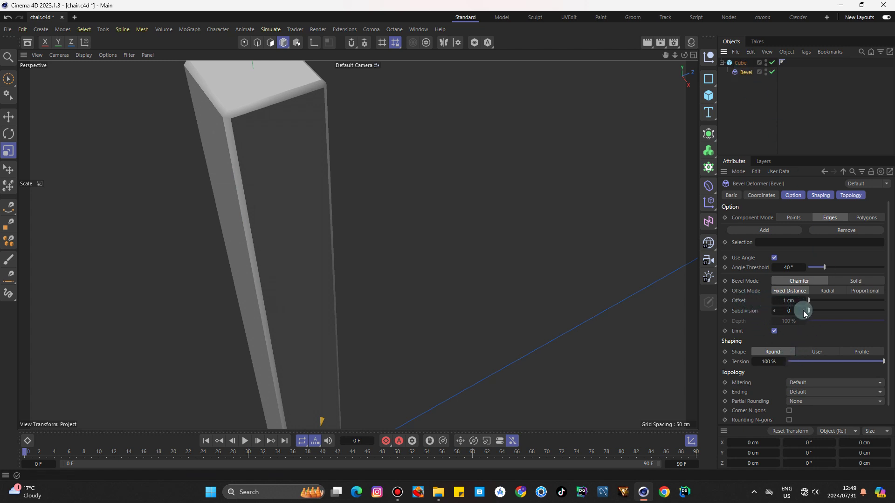
Step: Set the Bevel to 2 subdivisions and 1 cm offset
click(804, 310)
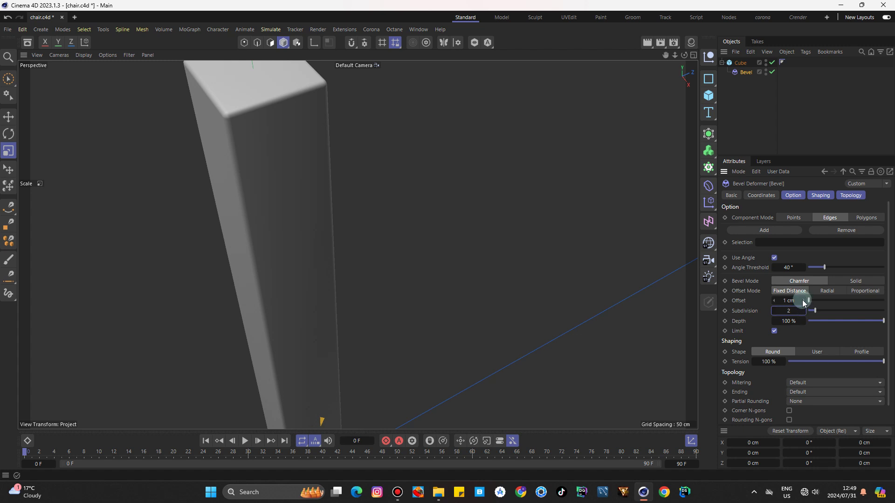
click(803, 302)
click(773, 311)
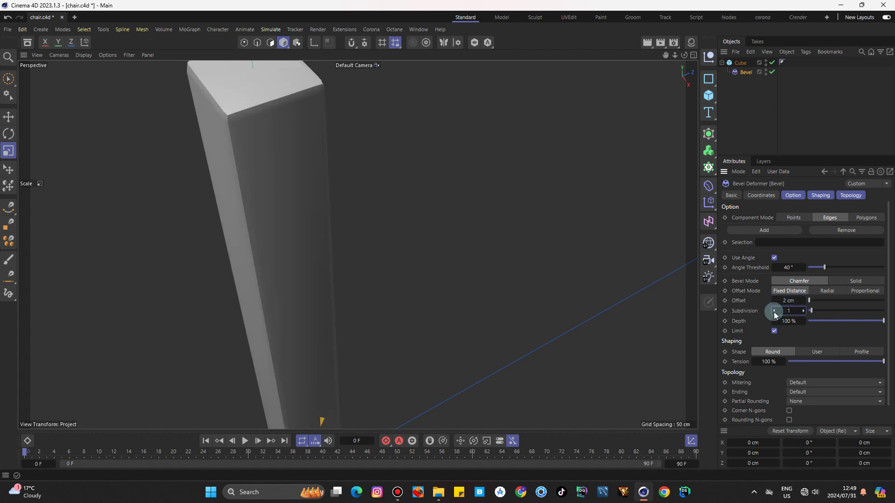
click(802, 310)
click(802, 301)
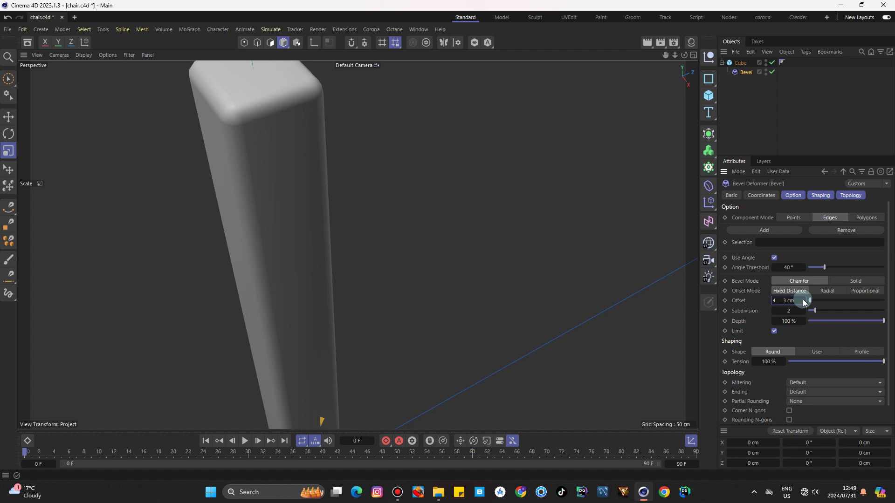
click(774, 301)
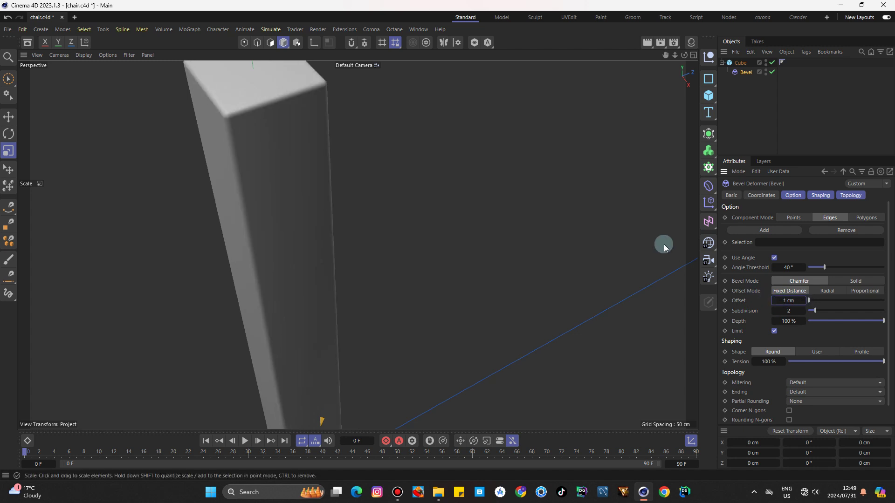
click(628, 129)
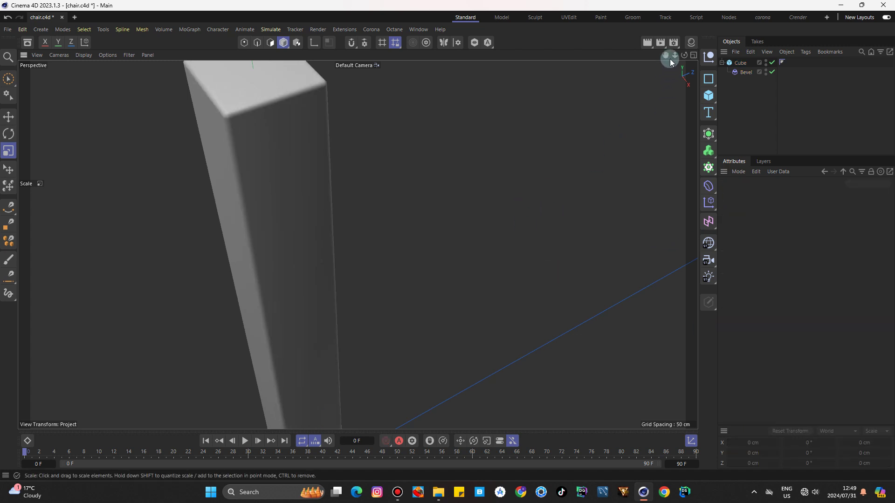
Step: Move the leg post to about 95.5 cm along Z
drag(669, 59, 624, 151)
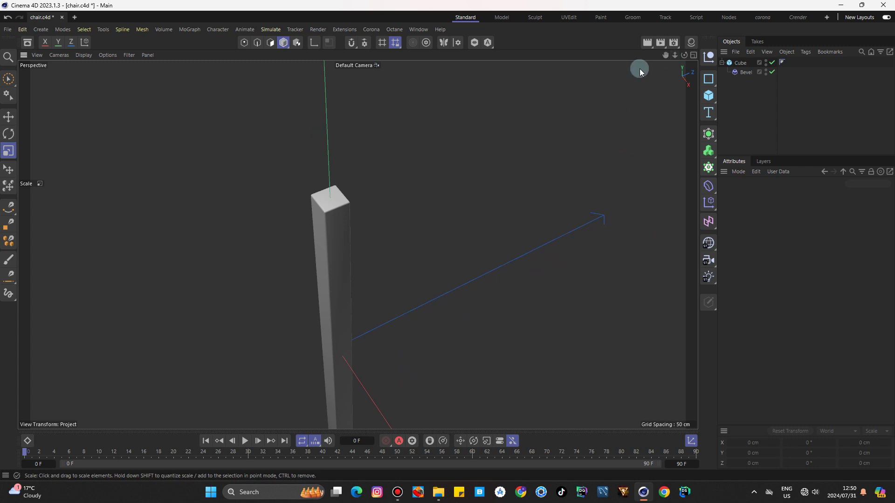
drag(675, 55, 667, 88)
click(737, 63)
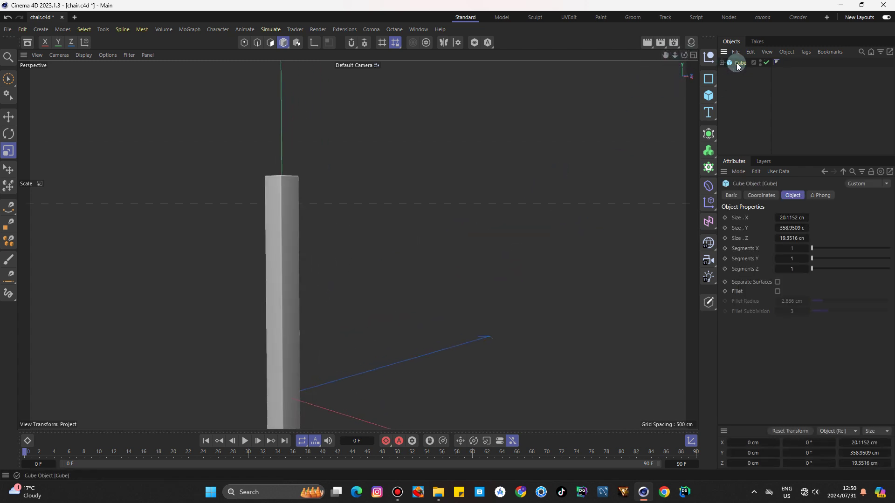
drag(671, 57, 692, 60)
key(ctrl+shift+a)
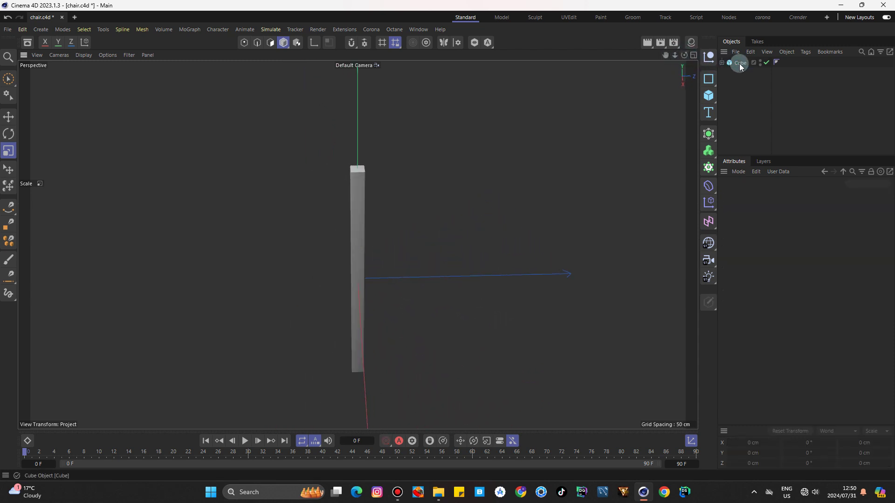
click(740, 63)
click(8, 117)
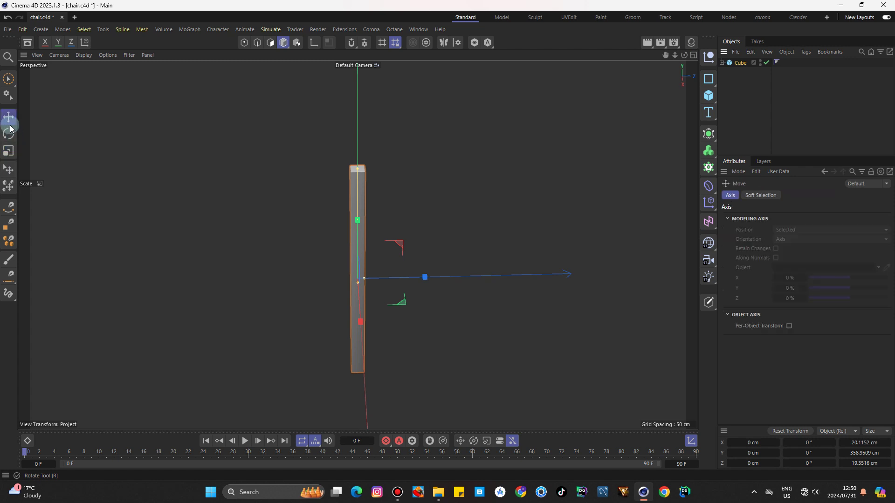
mouse_move(433, 267)
mouse_down()
mouse_move(494, 275)
mouse_move(485, 273)
mouse_up()
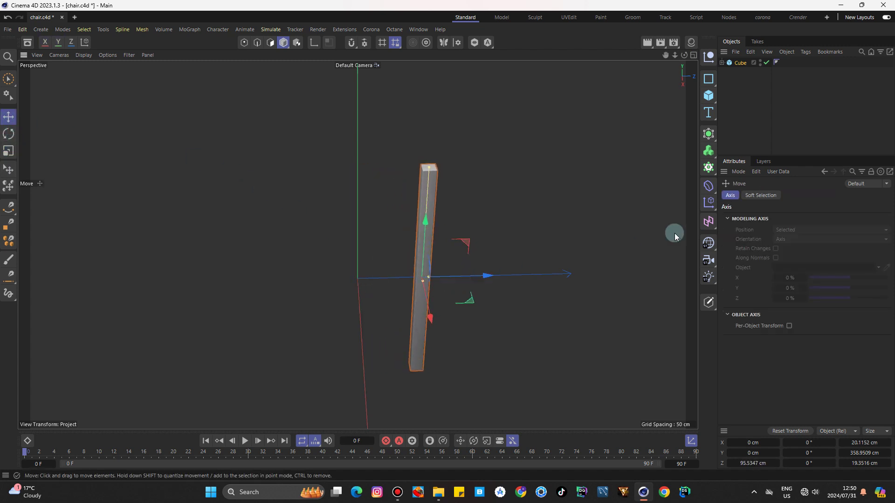
Step: Add a Null object and parent the Cube under it
click(706, 57)
click(744, 72)
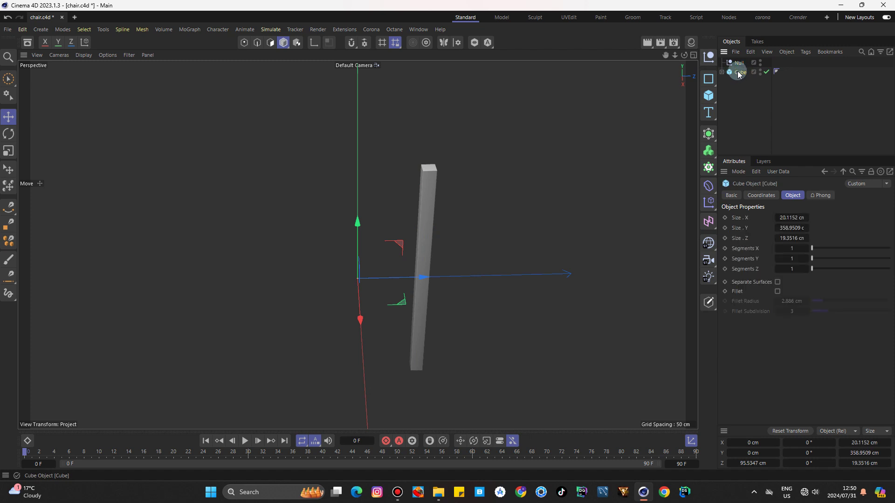
drag(744, 72, 738, 65)
click(738, 62)
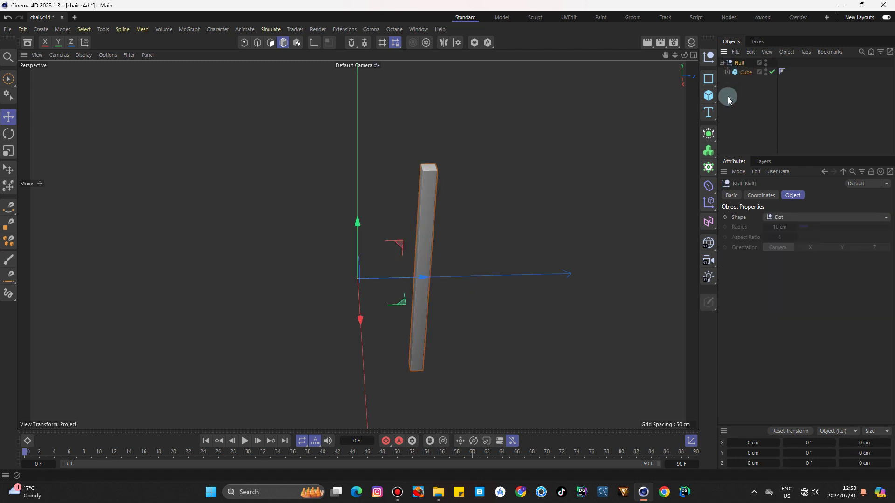
Step: Add a Symmetry object mirroring across XY to create a second leg
click(708, 134)
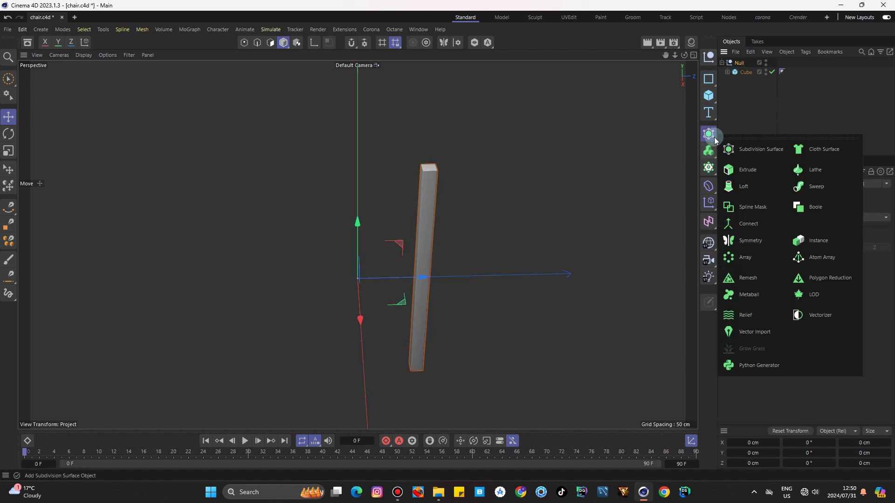
alt+click(742, 240)
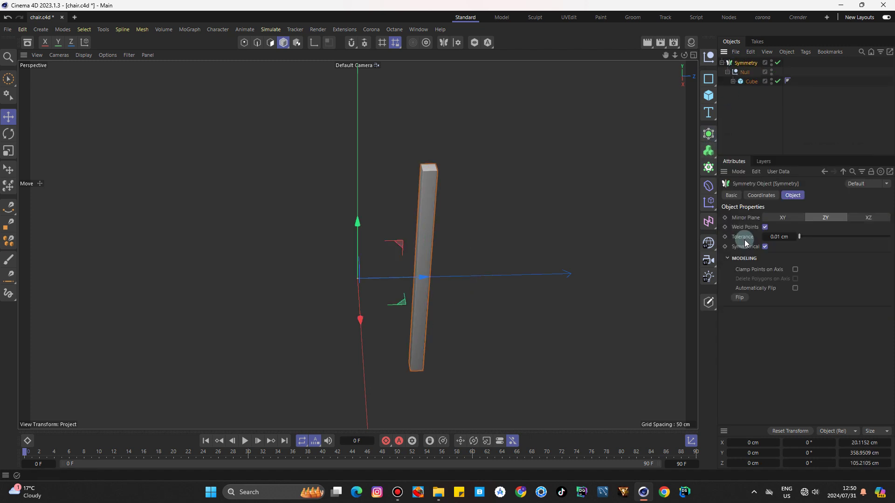
click(789, 216)
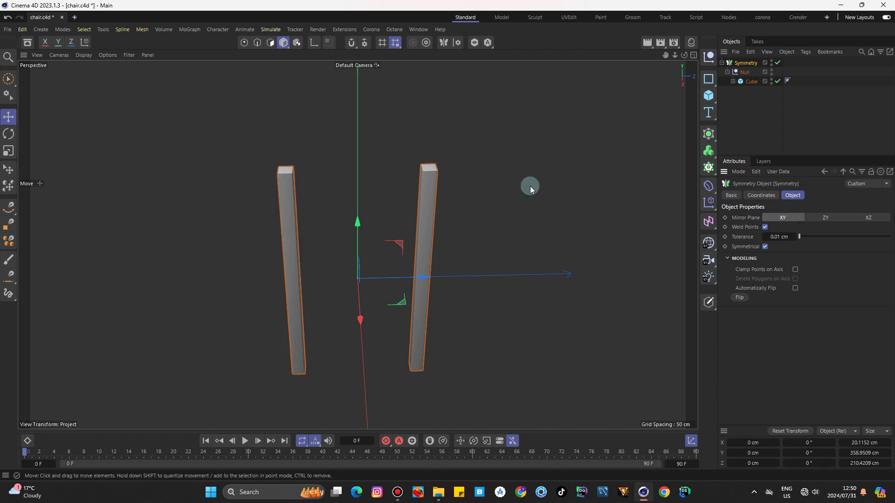
click(516, 161)
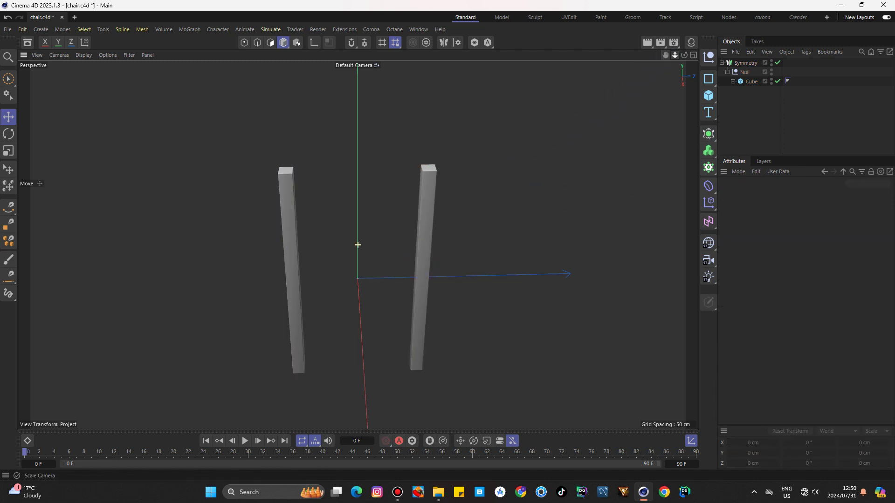
drag(674, 55, 689, 50)
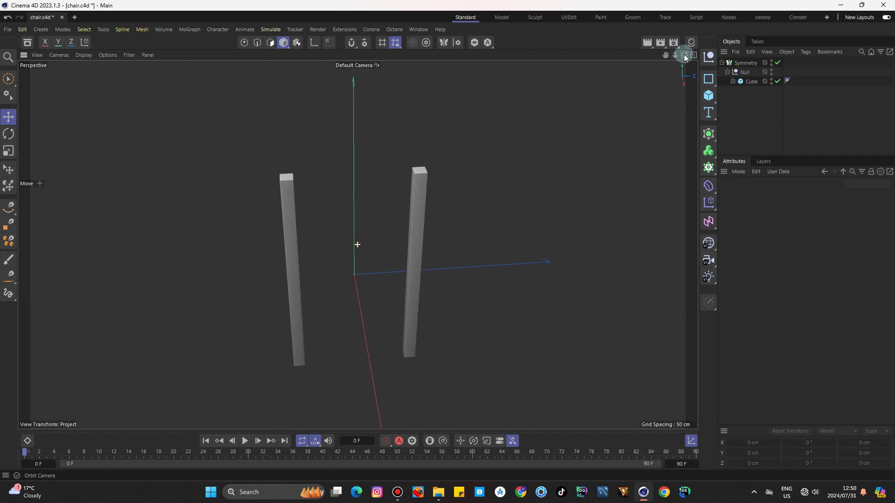
Step: Move the leg cube to about 58 cm Z, bringing the mirrored legs closer
click(744, 81)
drag(424, 291, 457, 266)
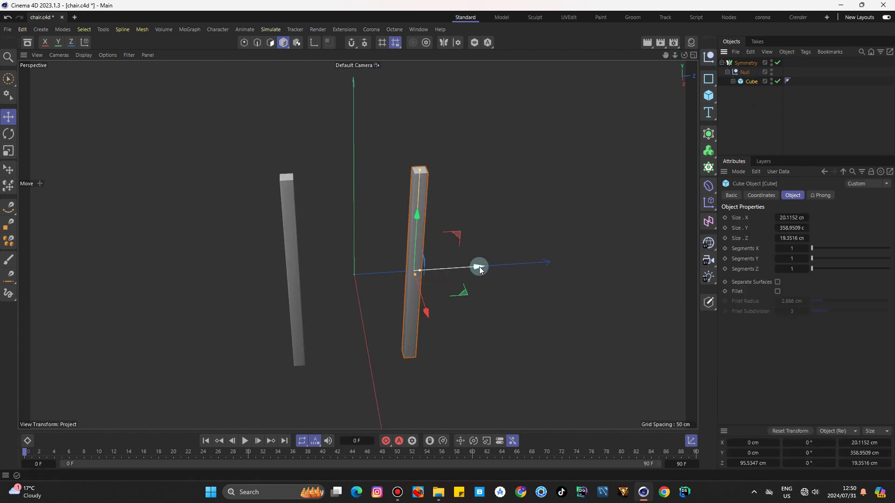
click(533, 166)
drag(684, 55, 687, 52)
alt+drag(357, 244, 357, 244)
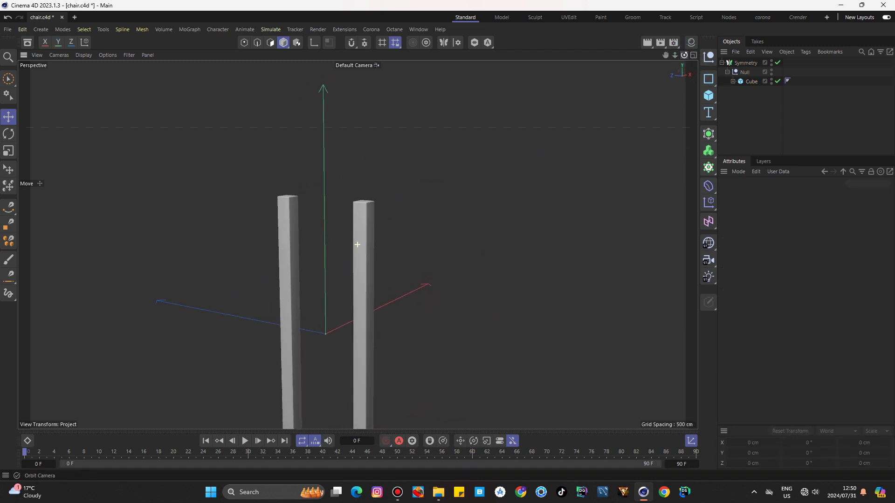
drag(684, 55, 666, 55)
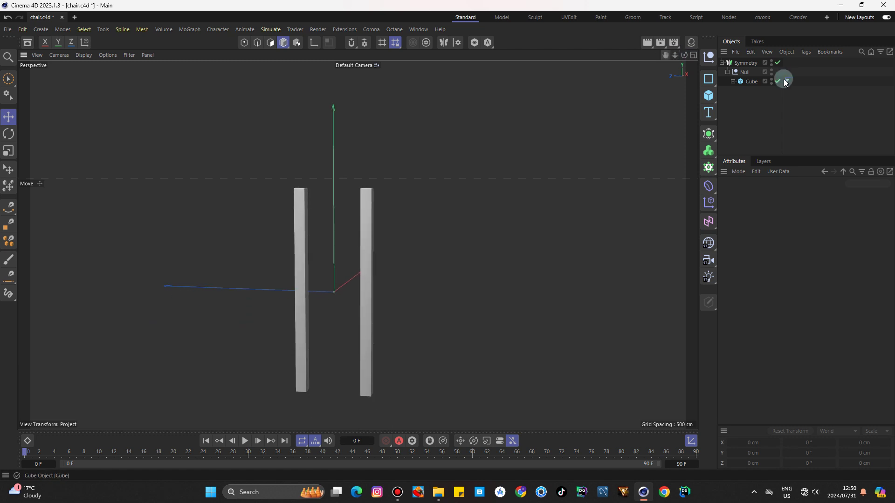
click(750, 83)
Step: Copy the leg cube and reshape it in the Right view into a 17 × 119 cm bar at Y -139 cm
ctrl+drag(748, 82, 750, 95)
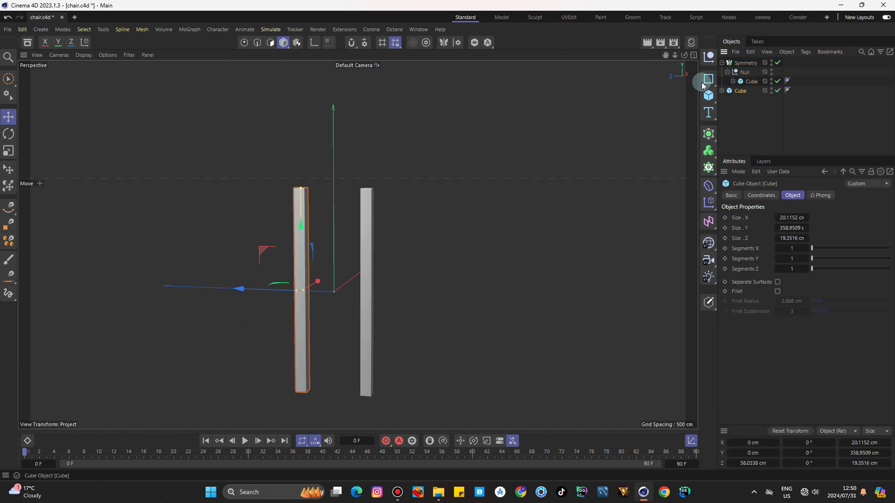
click(694, 56)
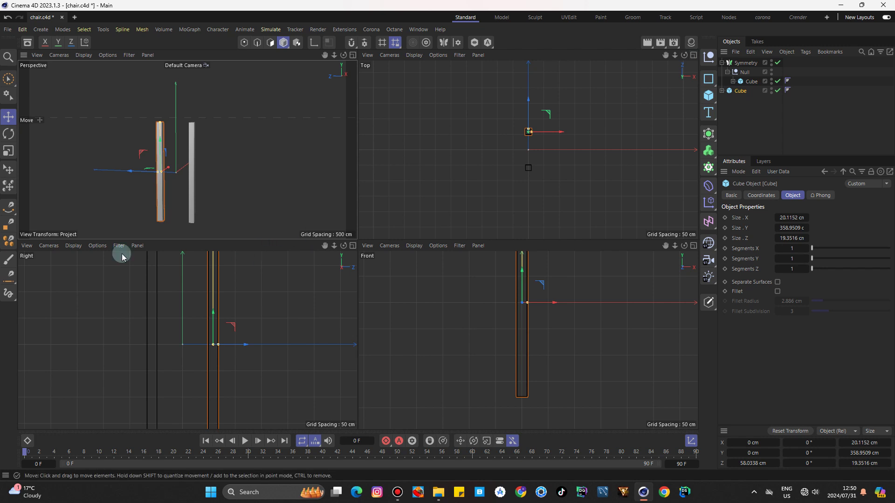
click(353, 246)
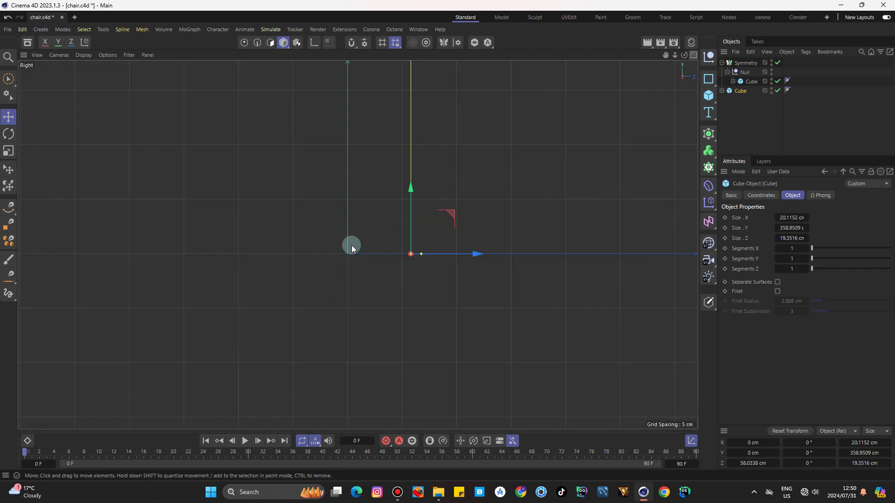
mouse_move(667, 82)
mouse_down()
mouse_move(677, 55)
mouse_move(669, 37)
mouse_up()
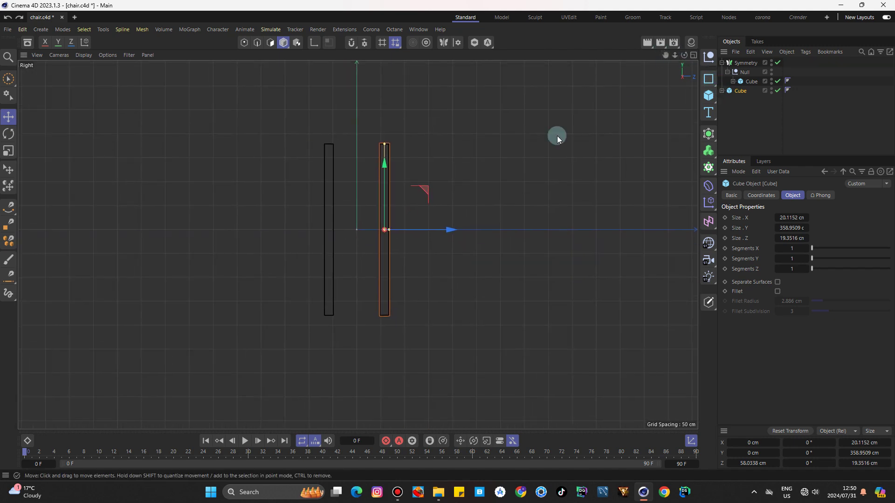
drag(384, 145, 384, 218)
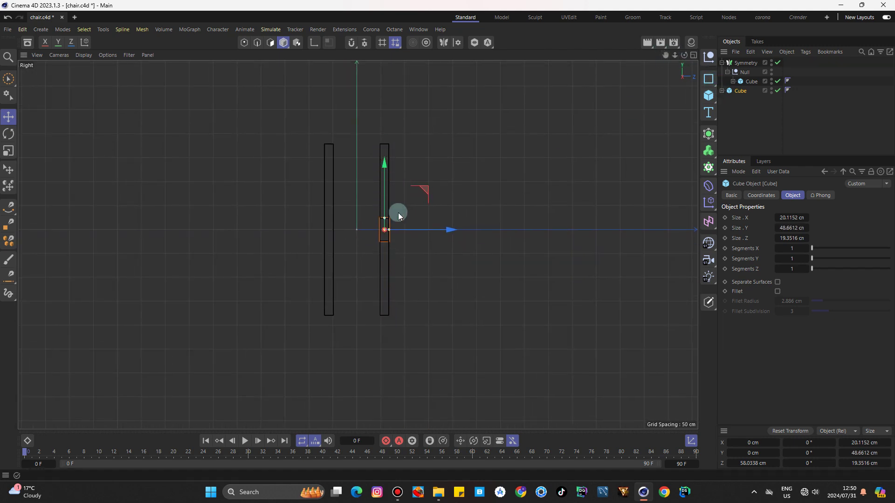
drag(424, 191, 395, 251)
scroll(369, 296, up, 3)
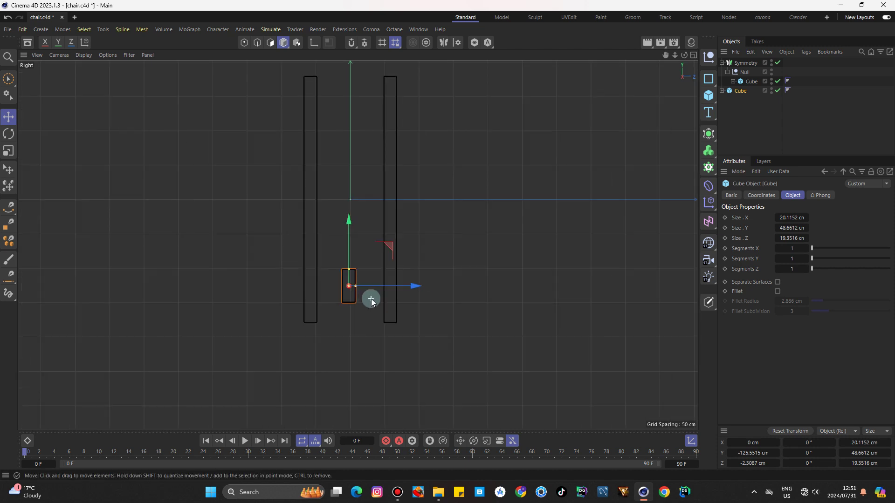
scroll(359, 293, up, 5)
mouse_move(307, 203)
mouse_down()
mouse_move(311, 243)
mouse_move(443, 258)
mouse_up()
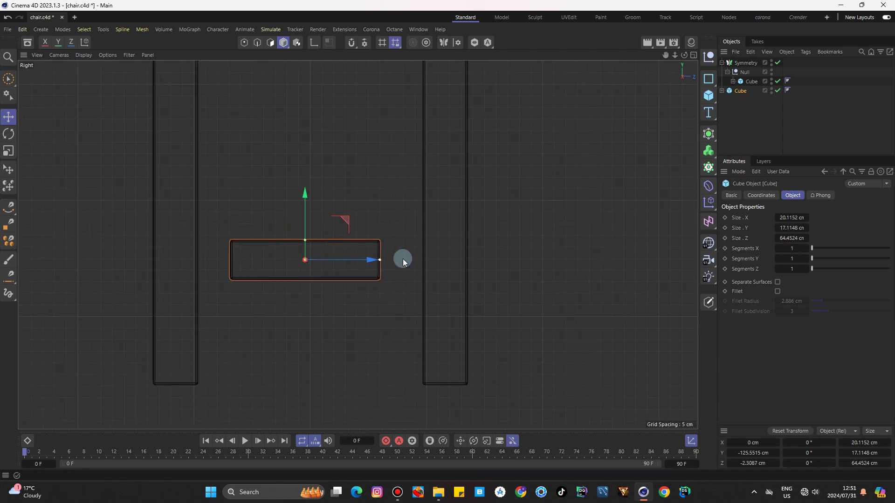
mouse_move(341, 220)
mouse_down()
mouse_move(356, 303)
mouse_move(358, 253)
mouse_up()
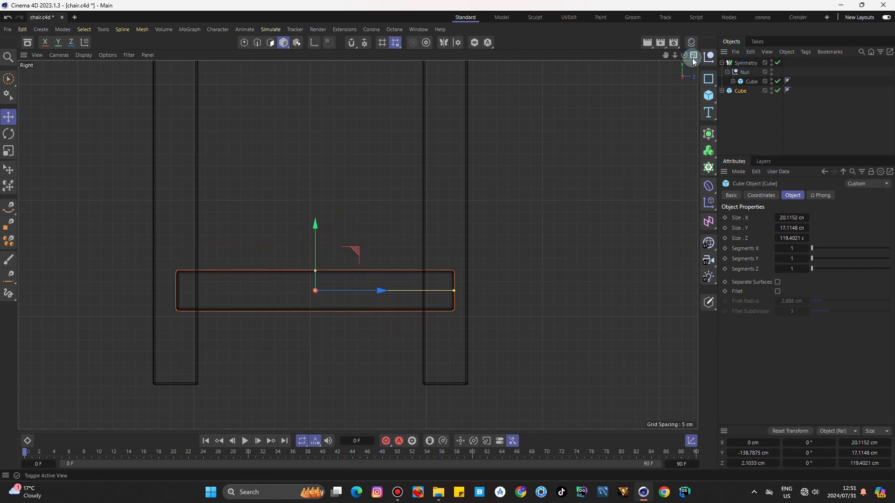
Step: Thin the crossbar's X size to about 13 cm in the Perspective view
click(693, 59)
click(353, 57)
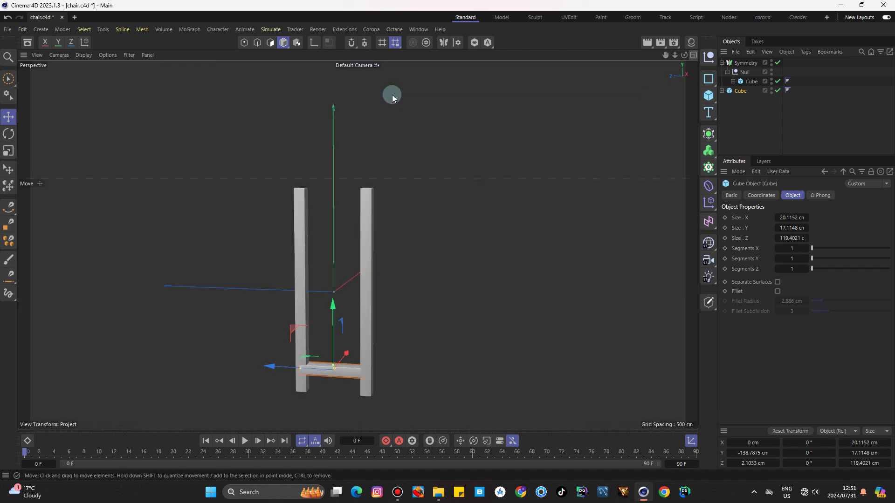
click(410, 105)
scroll(302, 370, up, 3)
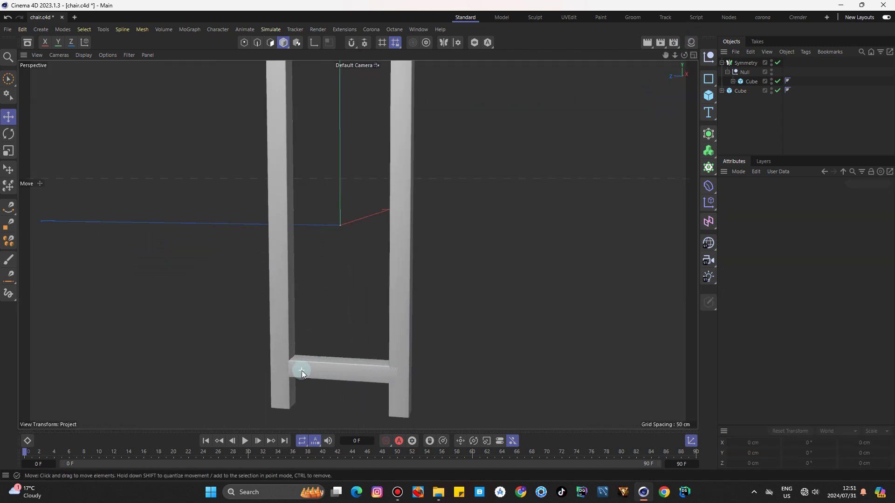
scroll(325, 367, up, 3)
click(326, 367)
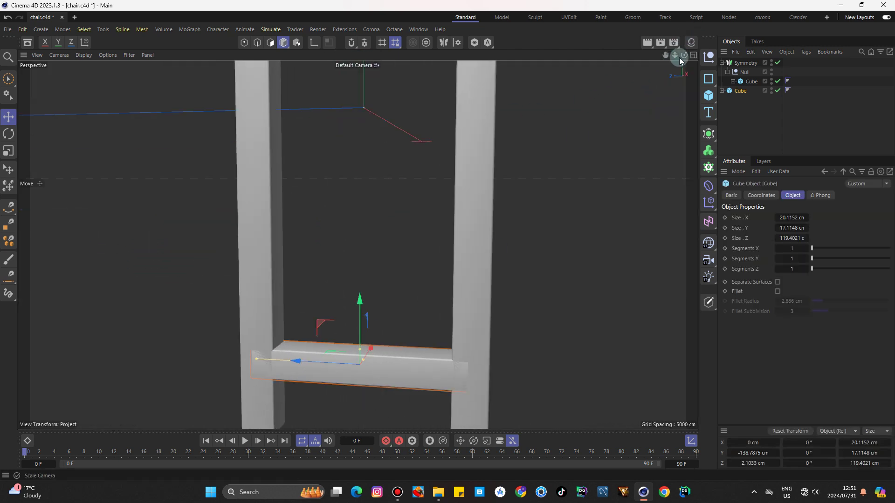
drag(678, 58, 664, 88)
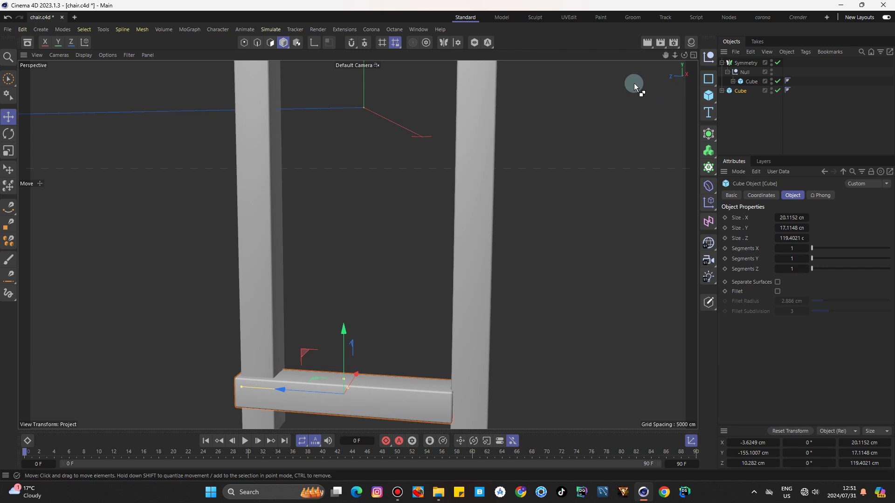
key(ctrl+z)
drag(684, 55, 683, 53)
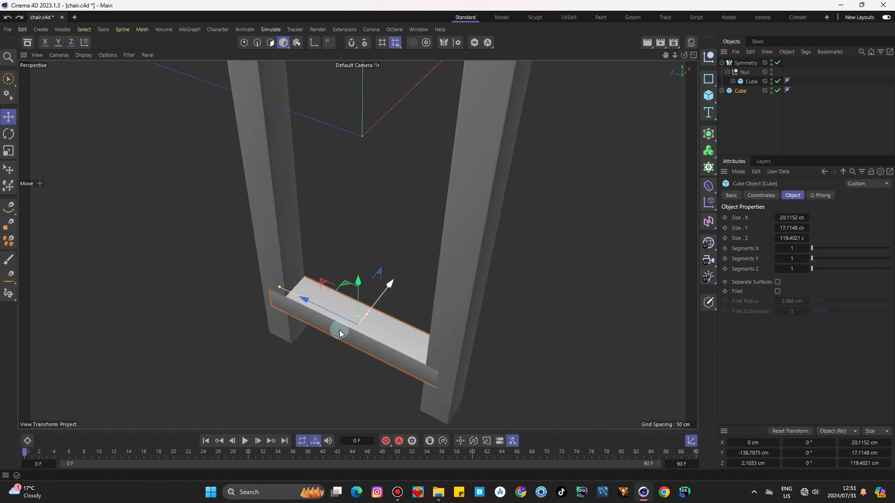
drag(367, 313, 372, 307)
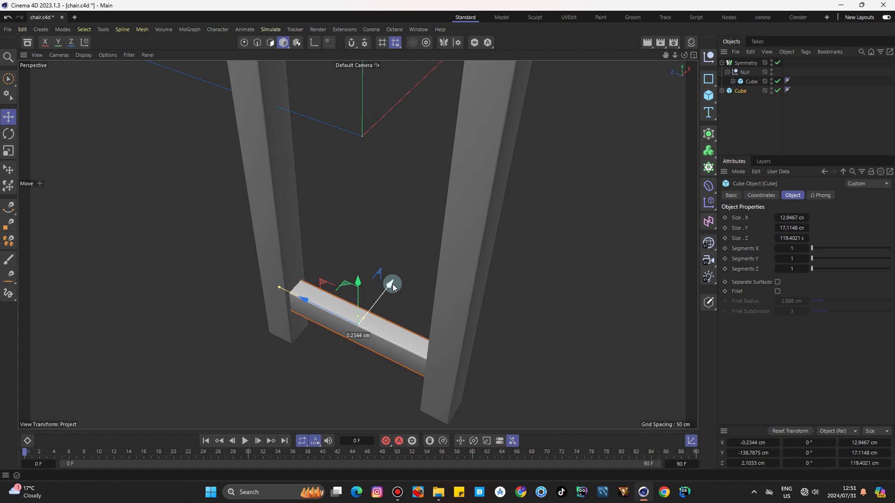
click(569, 233)
mouse_move(671, 56)
mouse_down()
mouse_move(681, 55)
mouse_move(358, 245)
mouse_up()
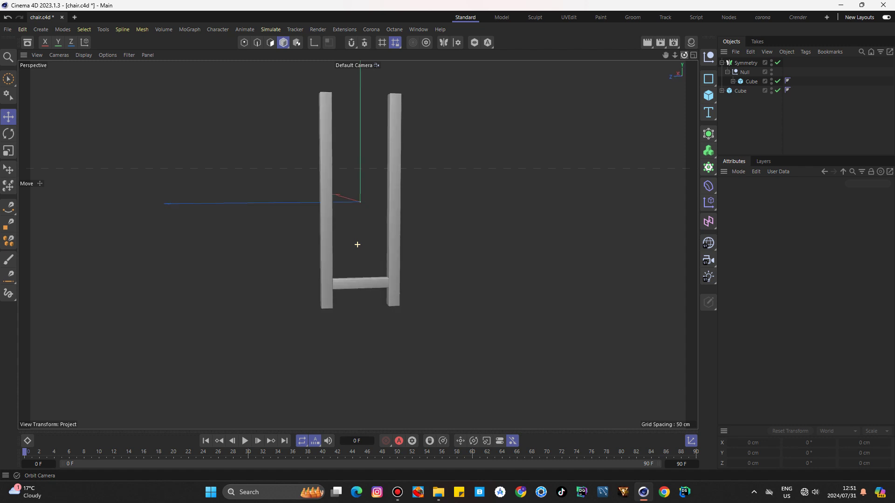
click(736, 91)
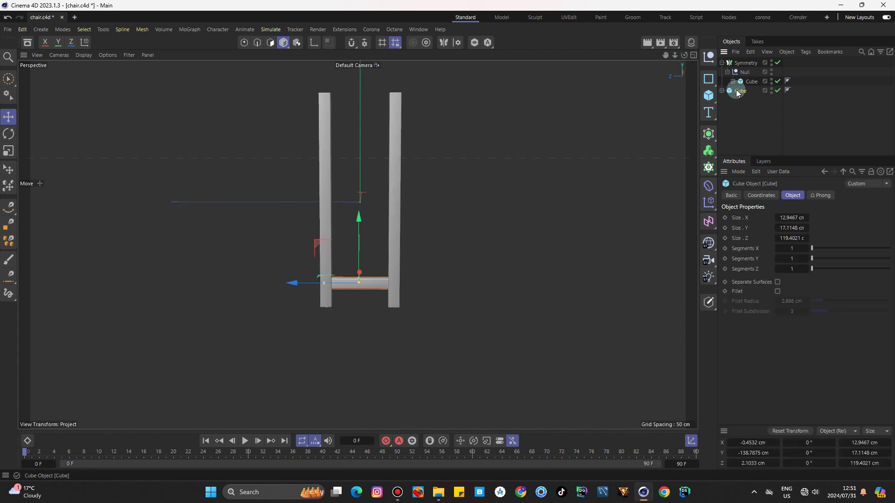
Step: Duplicate the crossbar as Cube.1, raise it to about Y 147 cm, and make it about 46 cm tall
scroll(359, 203, up, 3)
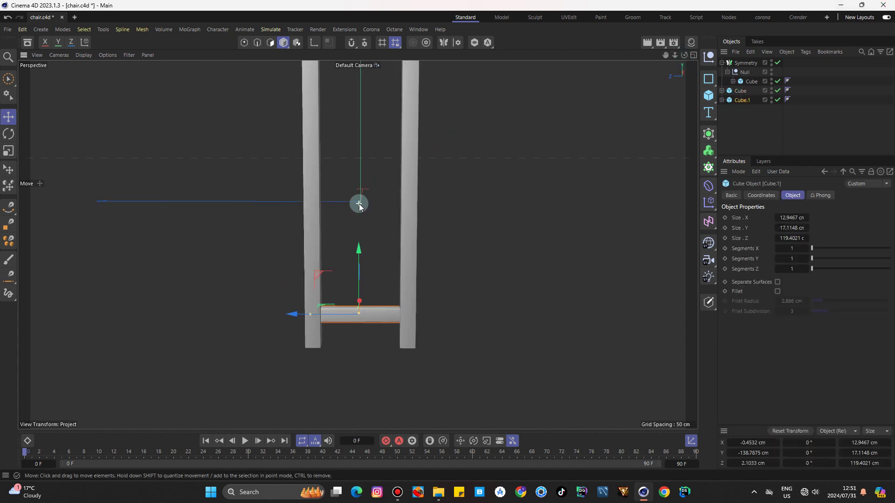
scroll(360, 204, up, 2)
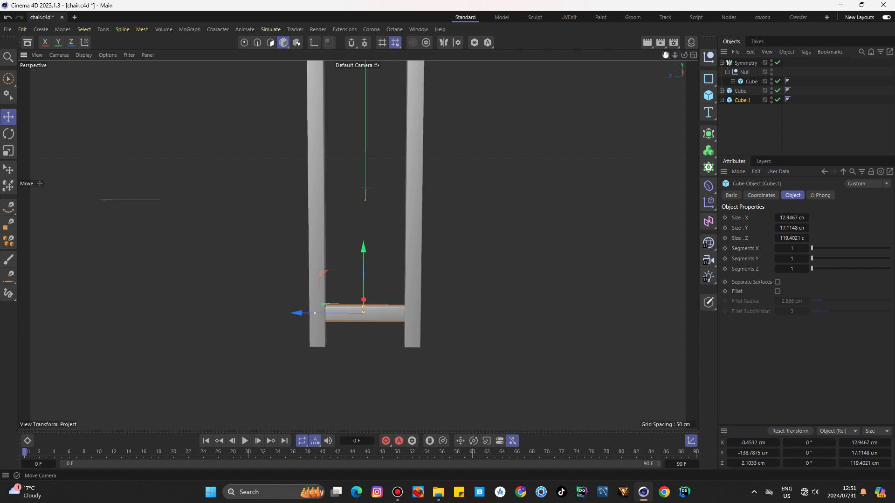
drag(665, 55, 601, 144)
mouse_move(360, 319)
mouse_down()
mouse_move(369, 81)
mouse_move(359, 136)
mouse_move(360, 75)
mouse_up()
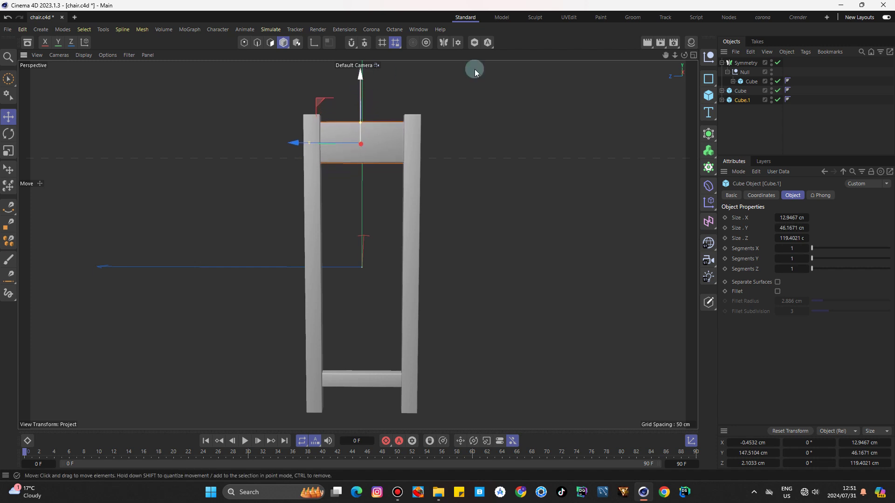
click(530, 75)
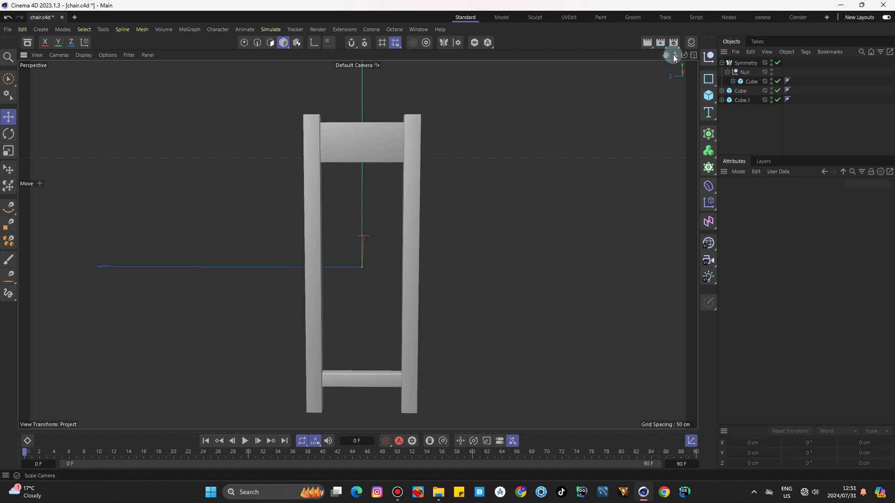
drag(674, 55, 685, 56)
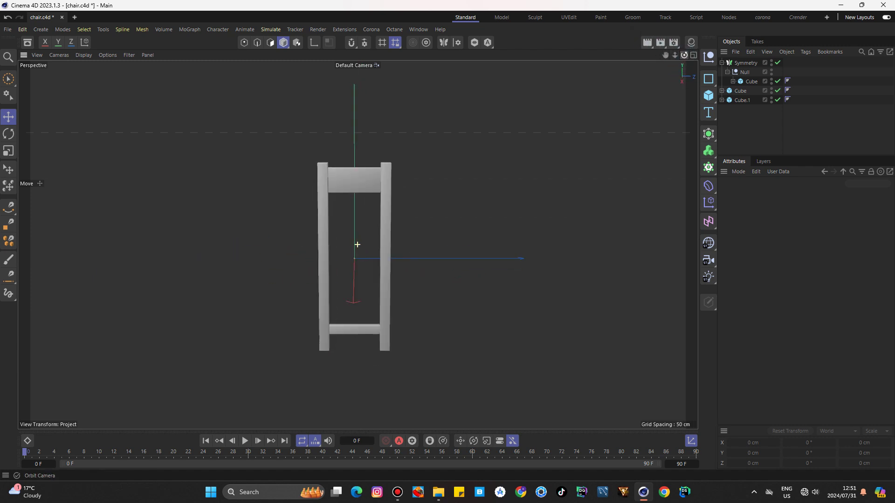
drag(357, 245, 357, 244)
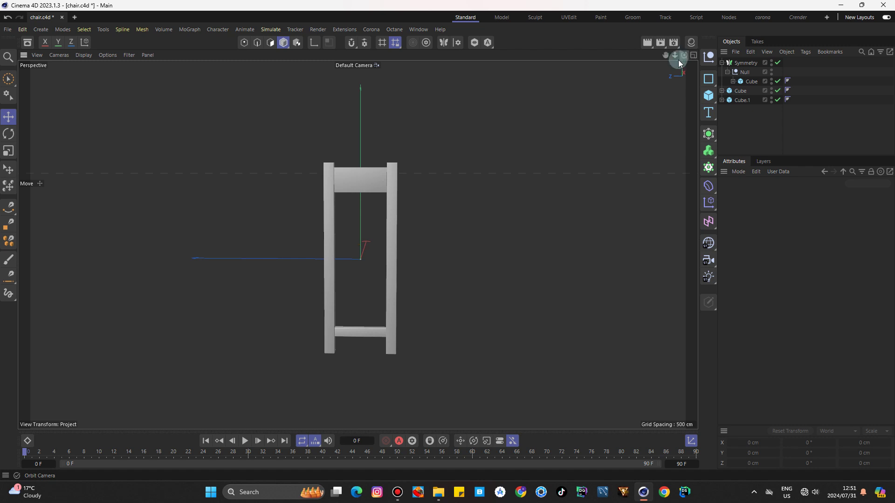
scroll(332, 203, up, 2)
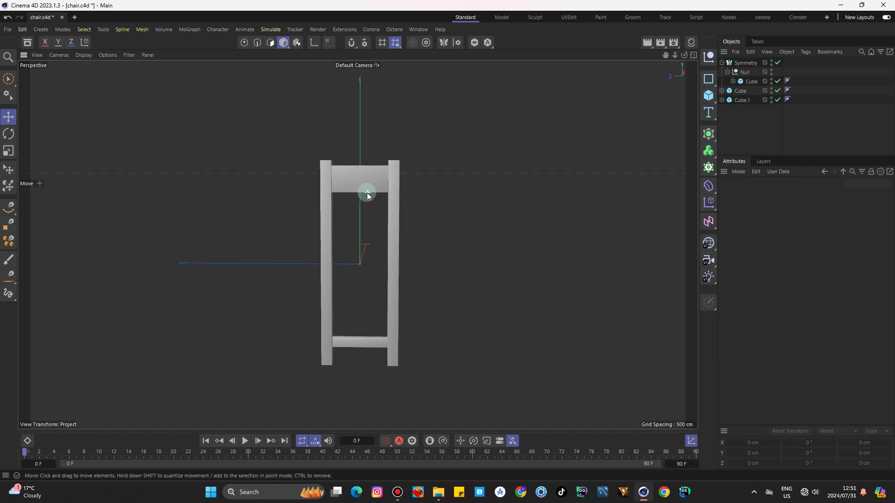
scroll(338, 184, up, 3)
scroll(340, 192, up, 2)
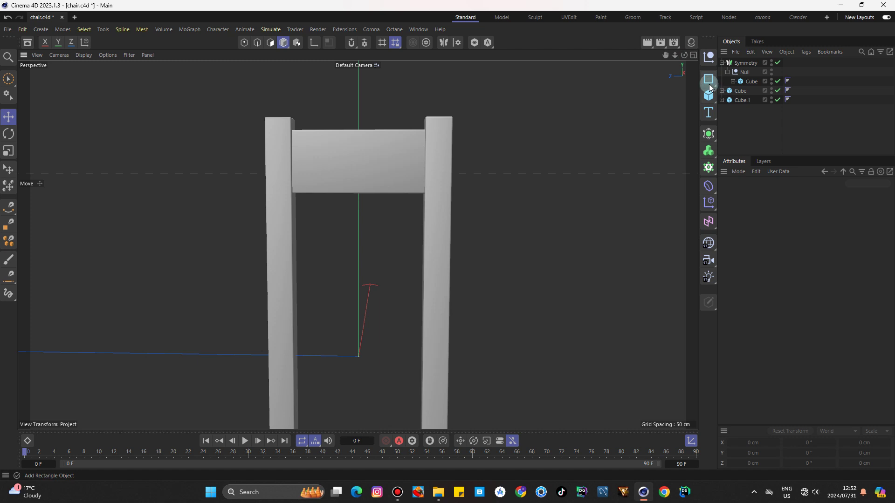
Step: Add a Capsule object to the scene
key(ctrl+z)
click(714, 99)
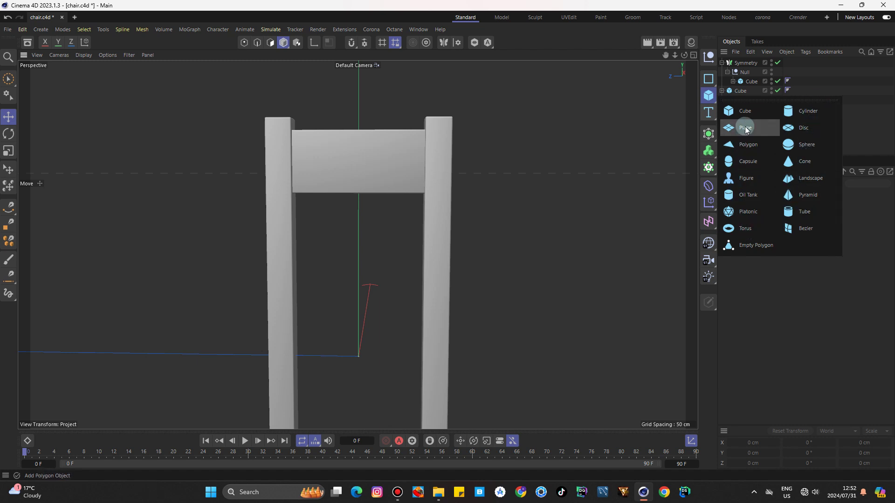
click(751, 163)
drag(674, 52, 643, 107)
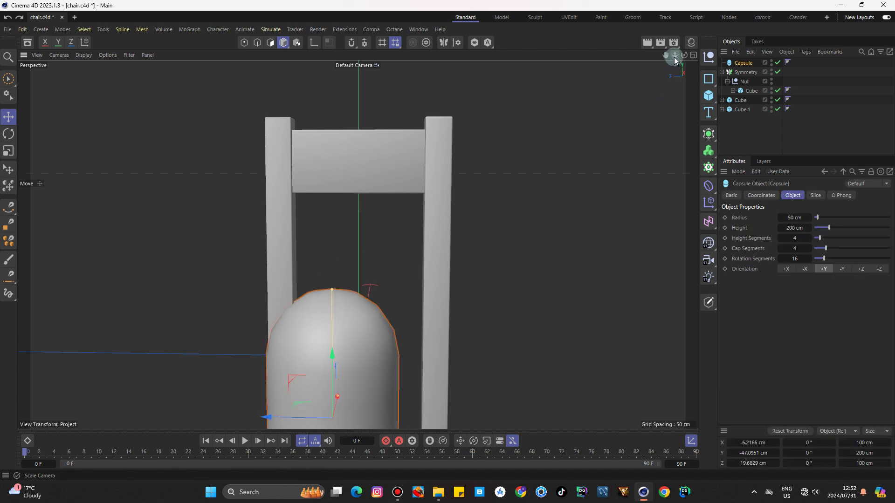
key(ctrl+z)
drag(674, 55, 666, 59)
alt+drag(357, 244, 420, 245)
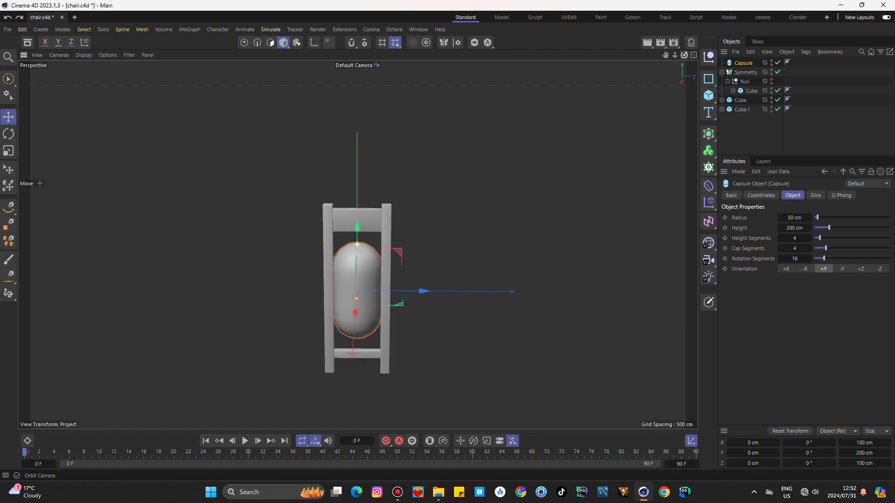
Step: Orient the capsule to -X with a 40 cm radius, and raise it to about 108 cm
click(805, 269)
drag(357, 225, 360, 184)
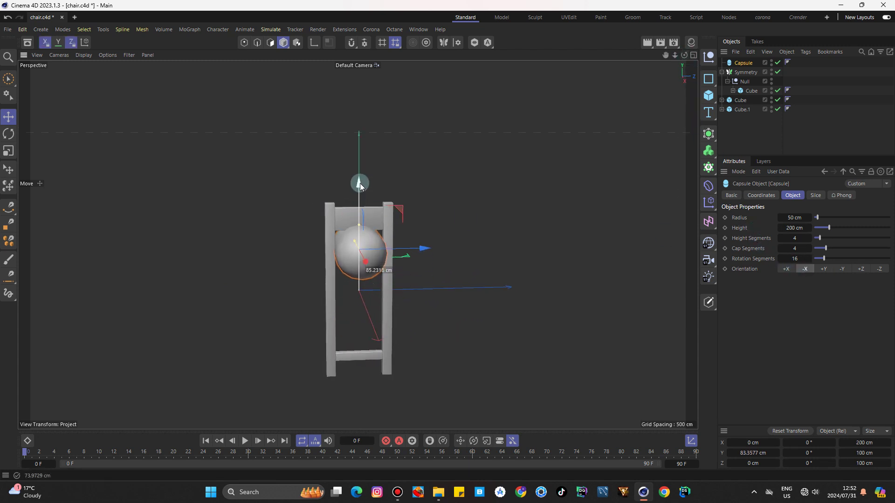
drag(684, 55, 683, 59)
alt+drag(357, 244, 331, 236)
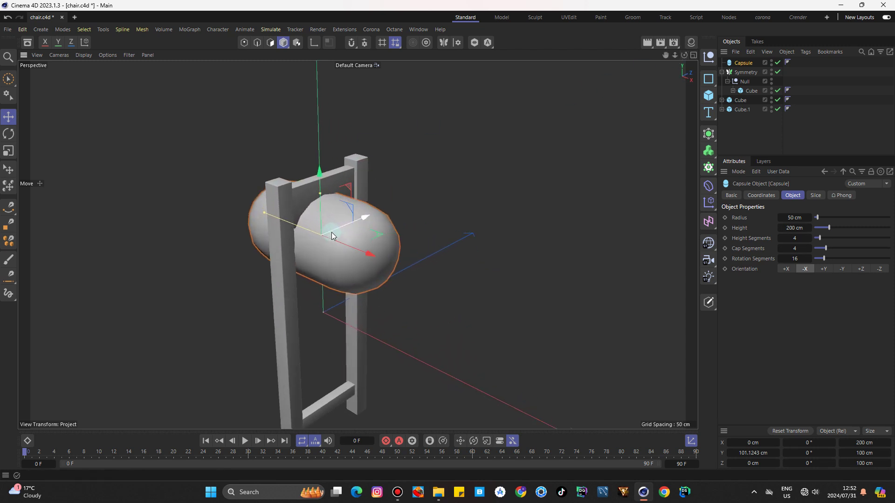
drag(368, 256, 328, 239)
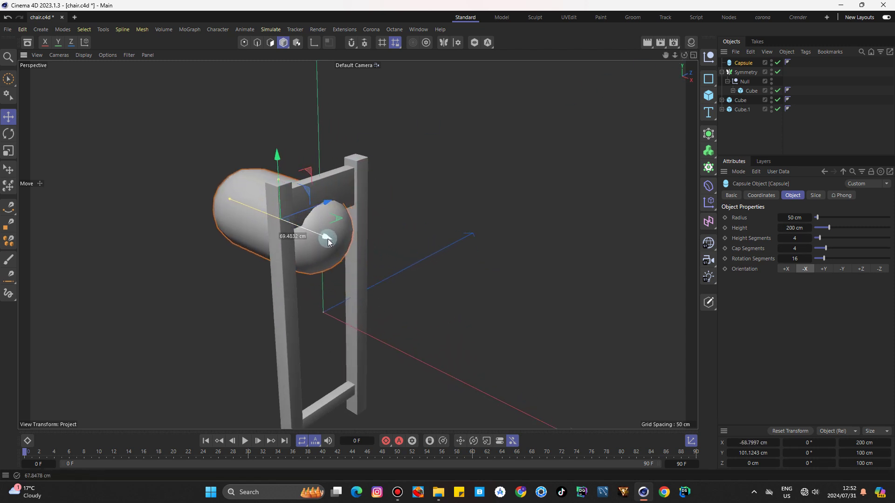
drag(684, 56, 666, 58)
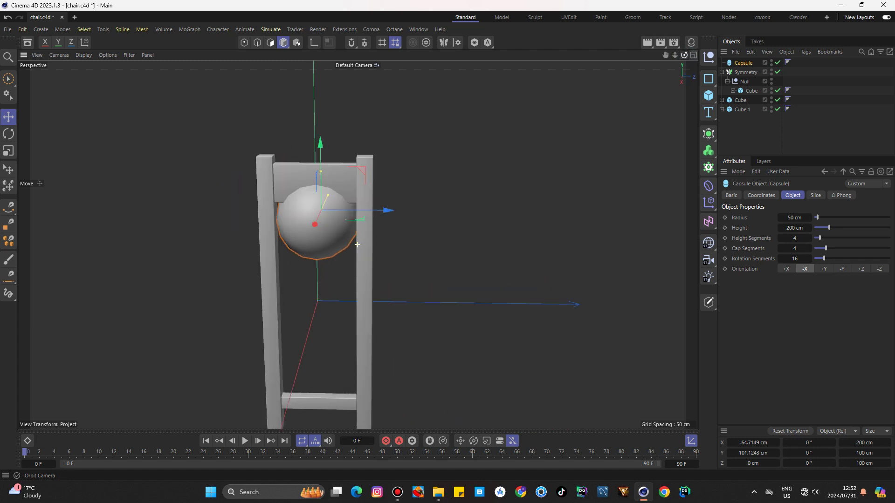
click(780, 218)
drag(781, 218, 774, 219)
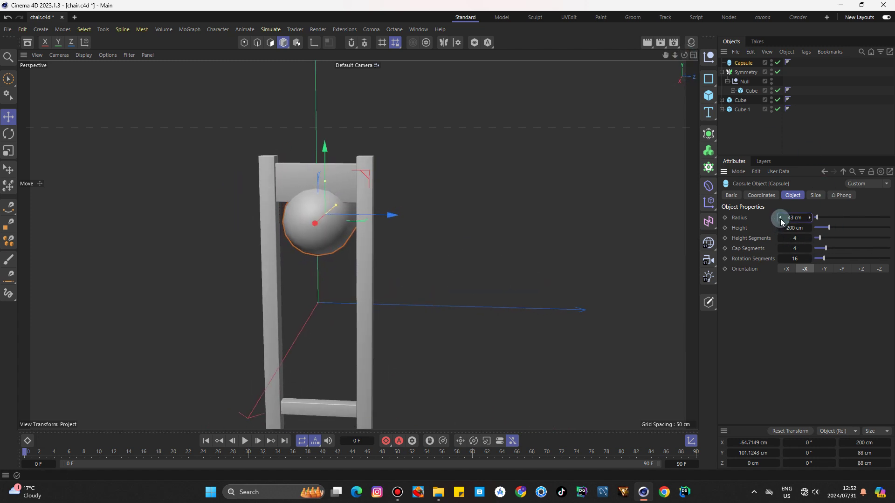
drag(324, 149, 324, 144)
text(100)
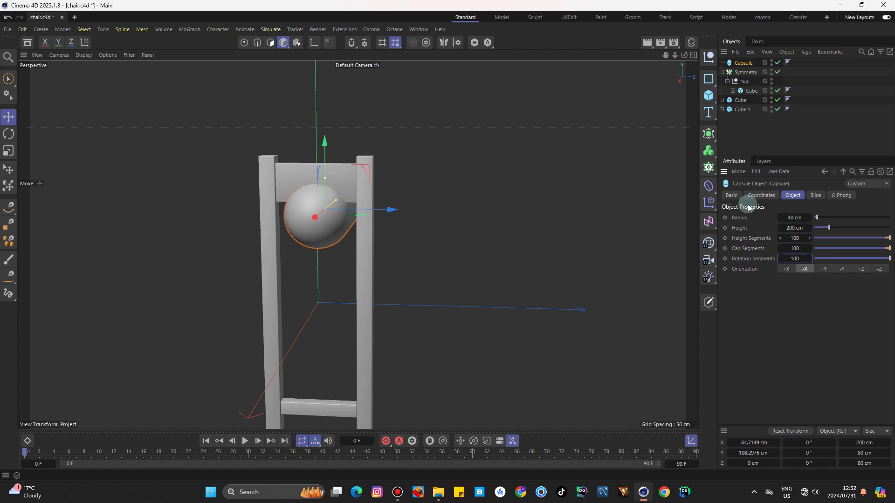
click(513, 153)
mouse_move(671, 57)
mouse_down()
mouse_move(675, 65)
mouse_move(357, 244)
mouse_move(401, 151)
mouse_up()
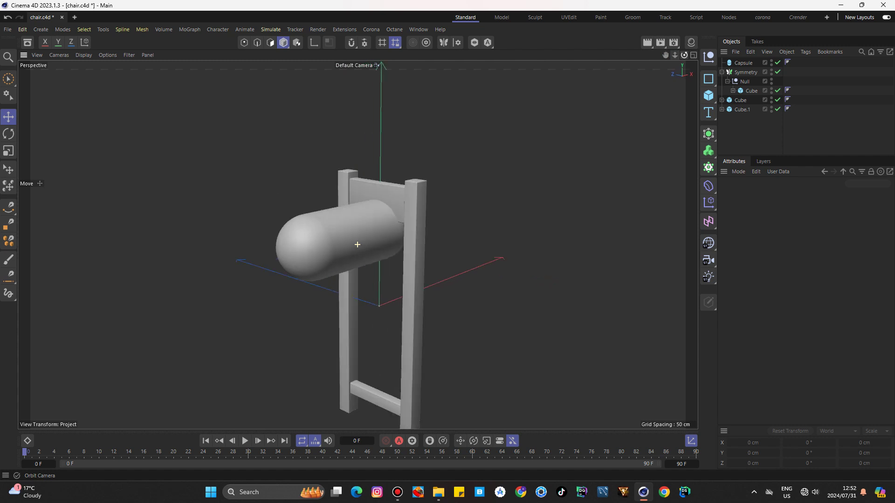
Step: Wrap Cube.1 in a Volume Builder with a 1 cm voxel size
click(373, 191)
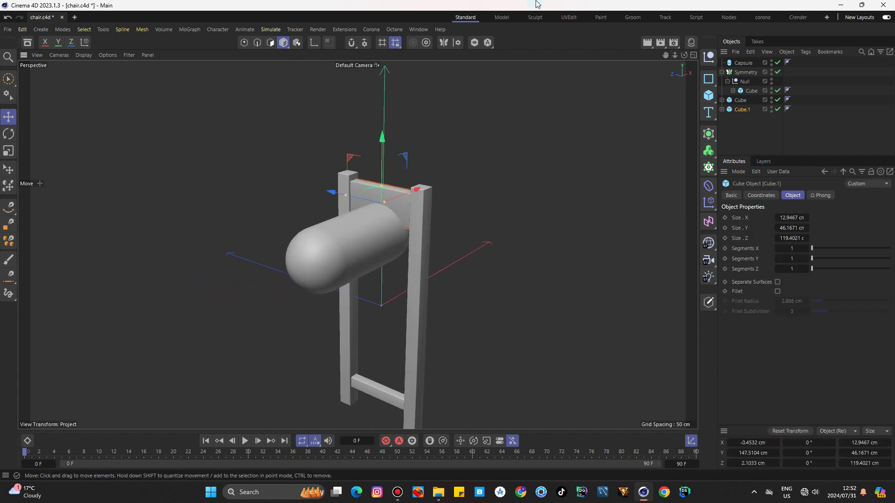
alt+click(707, 153)
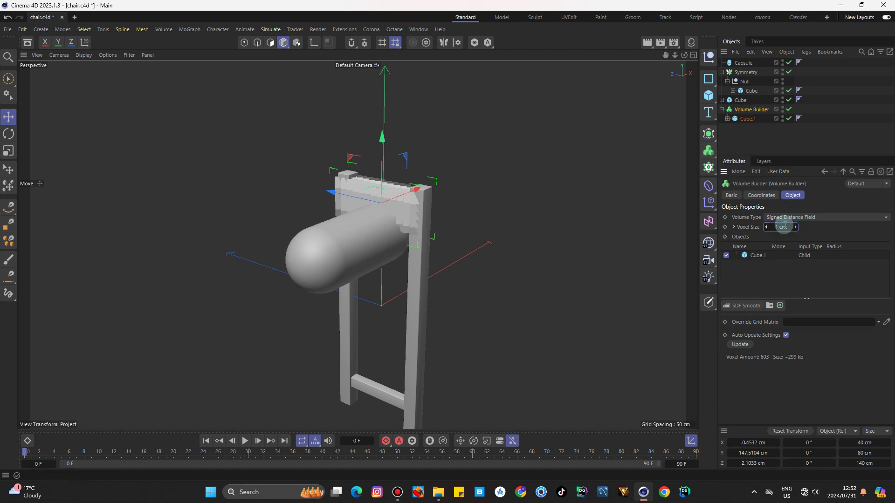
key(Return)
scroll(367, 187, up, 2)
scroll(382, 194, up, 2)
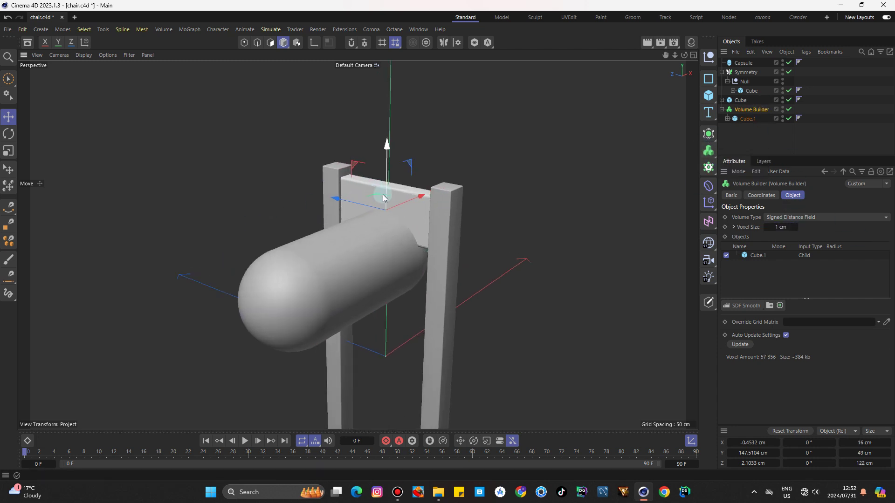
Step: Refine the Volume Builder voxel size to 0.5 cm and inspect the crossbar closely
drag(675, 55, 699, 55)
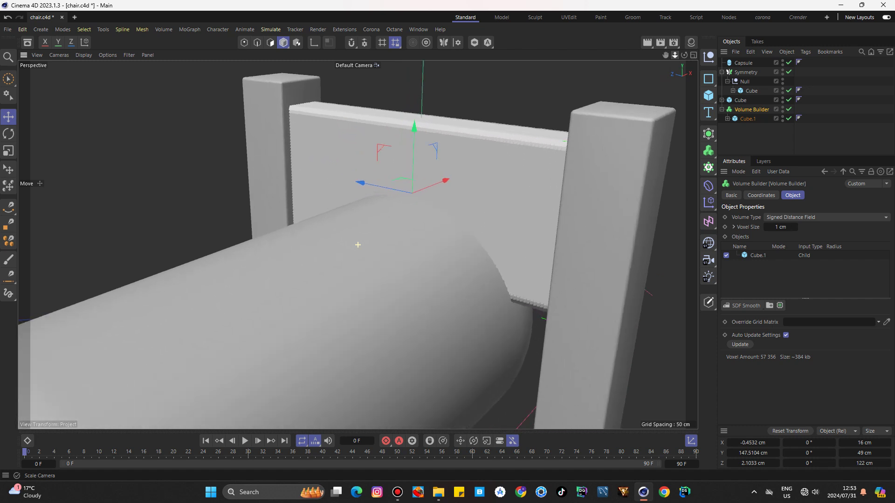
mouse_move(358, 245)
mouse_down()
mouse_move(665, 61)
mouse_move(706, 102)
mouse_up()
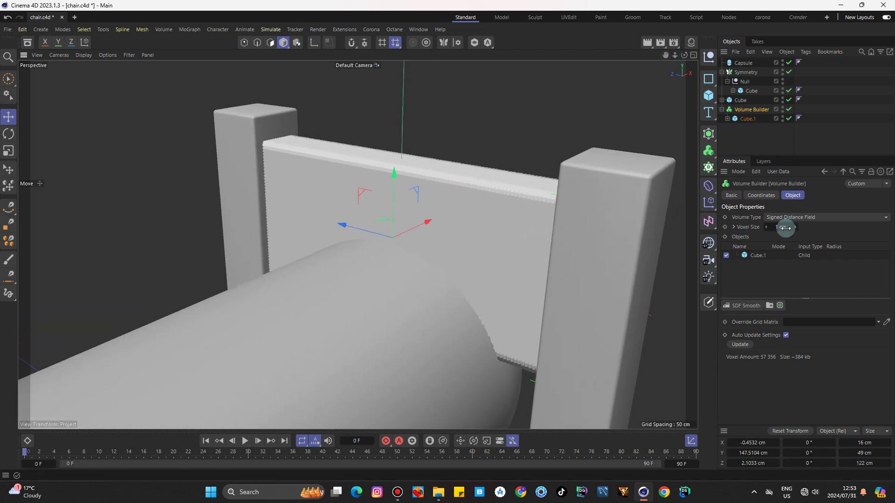
click(780, 226)
text(0.5)
key(Return)
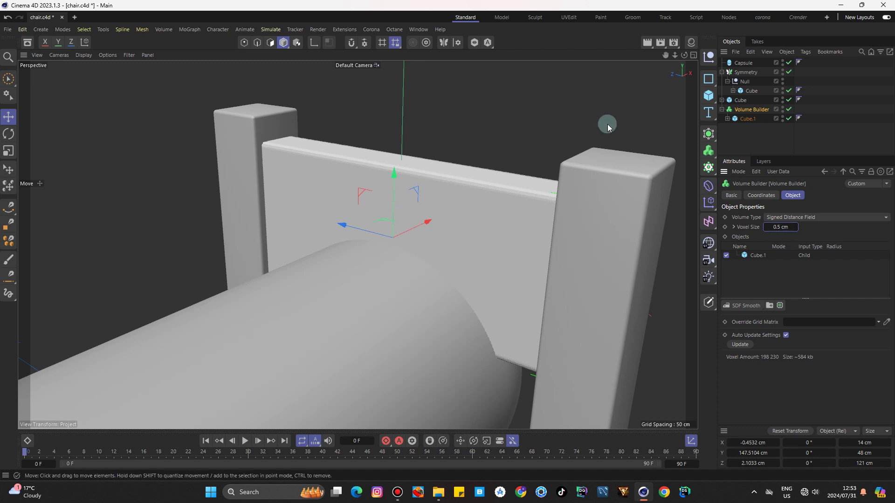
scroll(358, 245, up, 2)
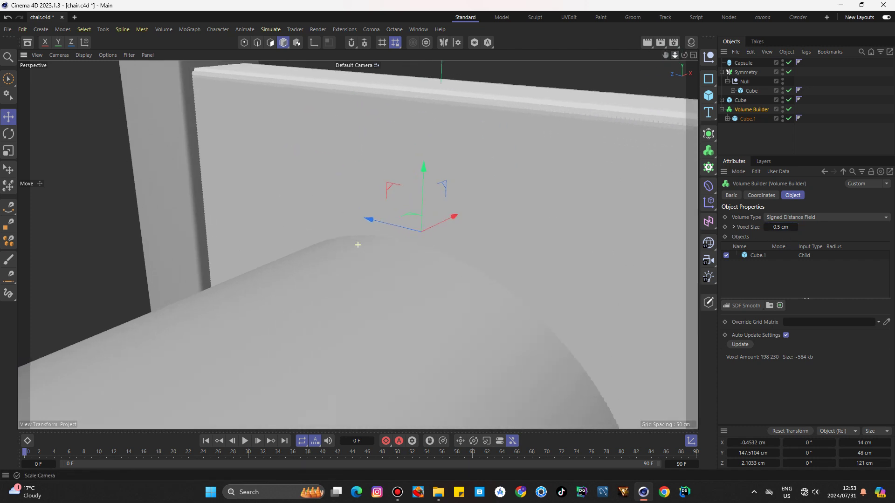
scroll(358, 245, down, 3)
scroll(358, 245, down, 3)
scroll(357, 244, down, 2)
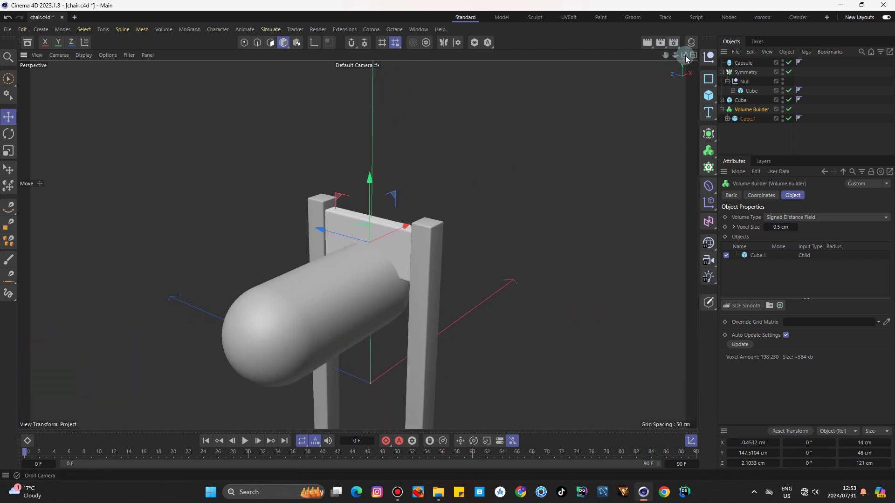
mouse_move(685, 55)
mouse_down()
mouse_move(647, 57)
mouse_move(671, 56)
mouse_up()
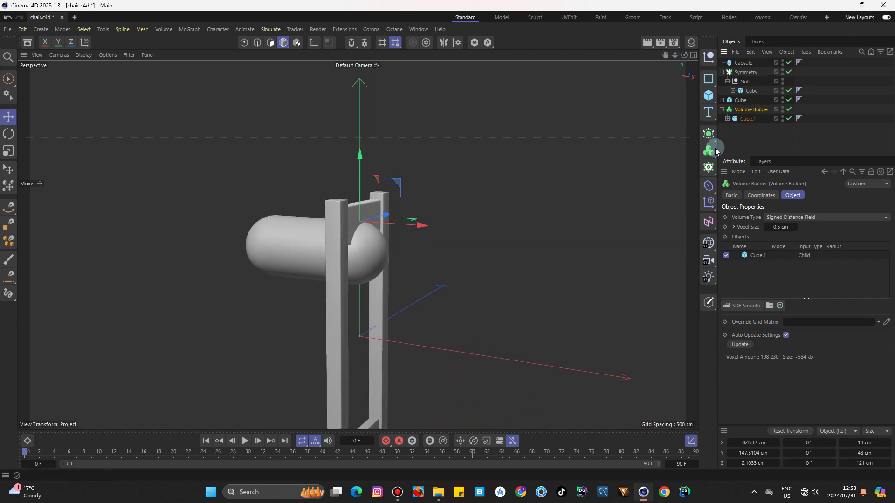
click(709, 150)
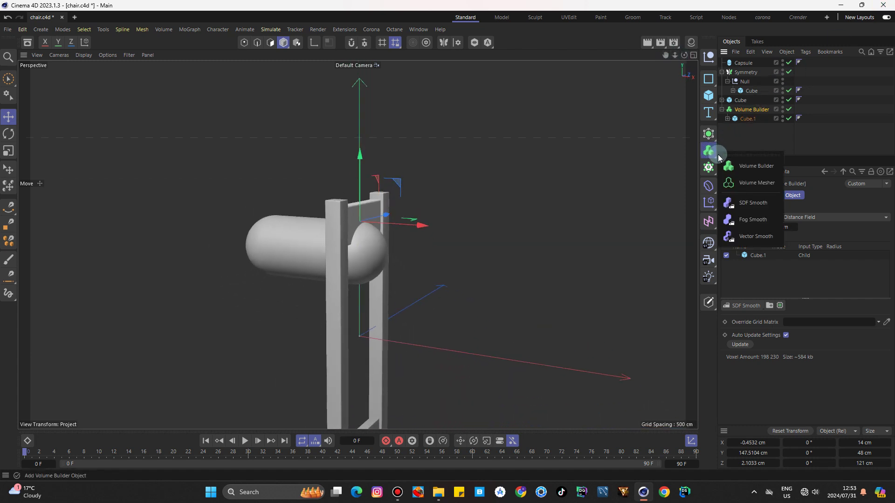
Step: Wrap the Volume Builder in a Volume Mesher
click(749, 184)
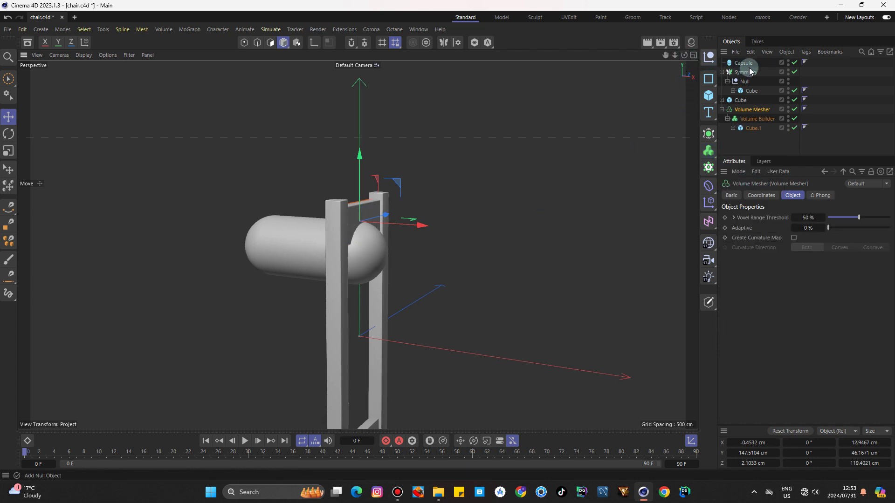
alt+drag(382, 184, 365, 191)
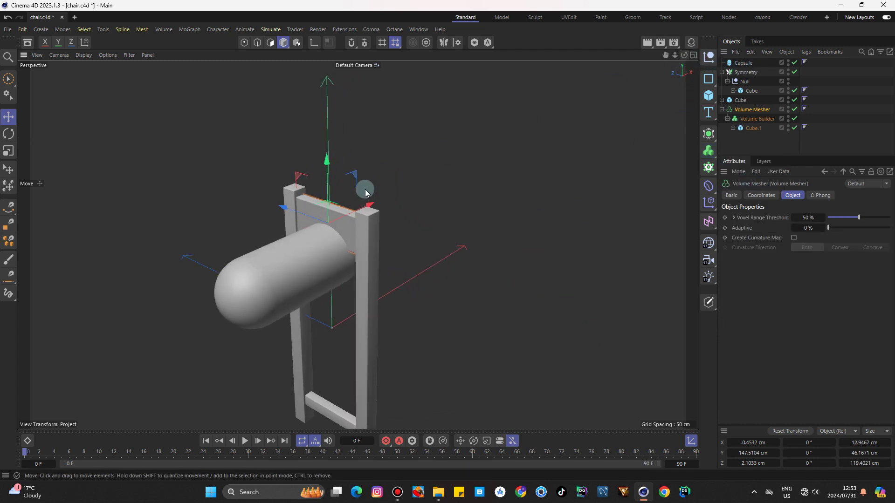
scroll(328, 202, up, 3)
scroll(328, 223, up, 5)
scroll(328, 223, up, 2)
scroll(328, 223, up, 3)
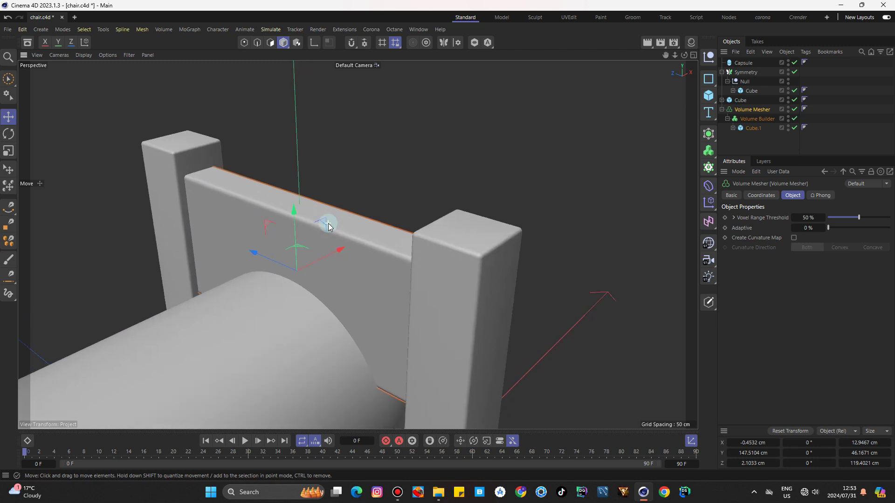
scroll(328, 222, down, 3)
scroll(328, 223, down, 2)
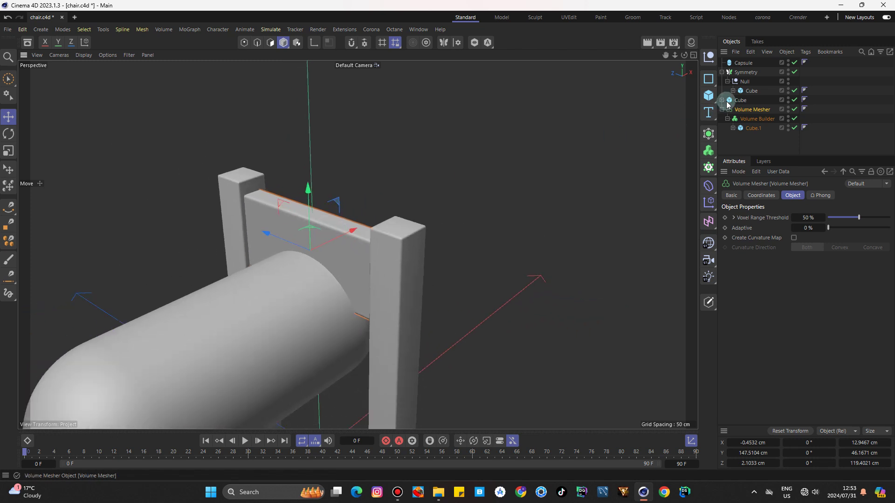
Step: Put the Capsule in the Volume Builder and set it to Subtract, cutting an arch from Cube.1
drag(744, 62, 755, 127)
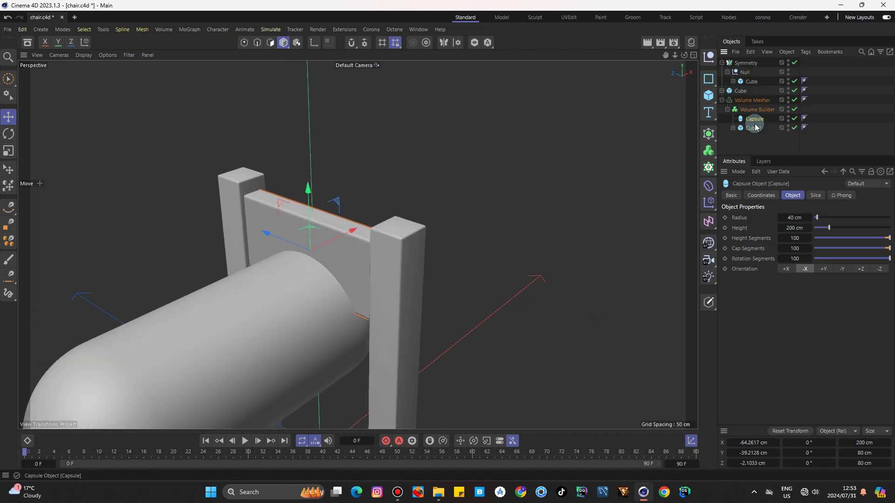
click(750, 110)
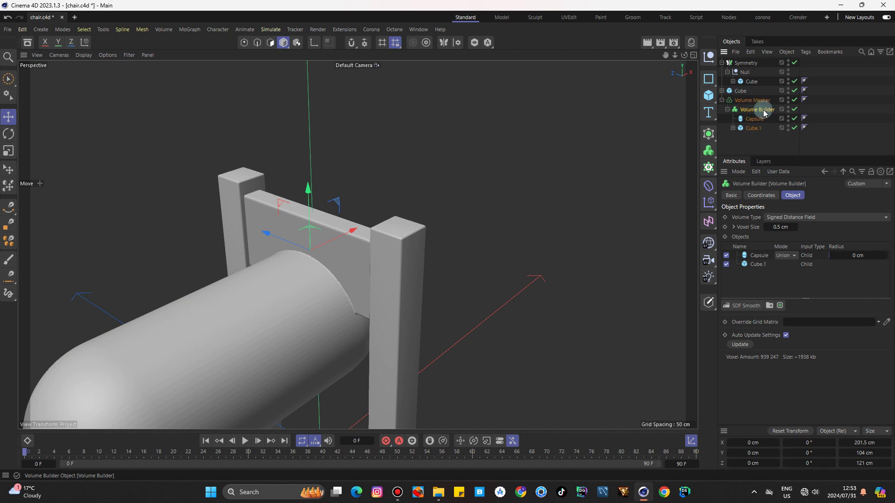
drag(778, 155, 778, 142)
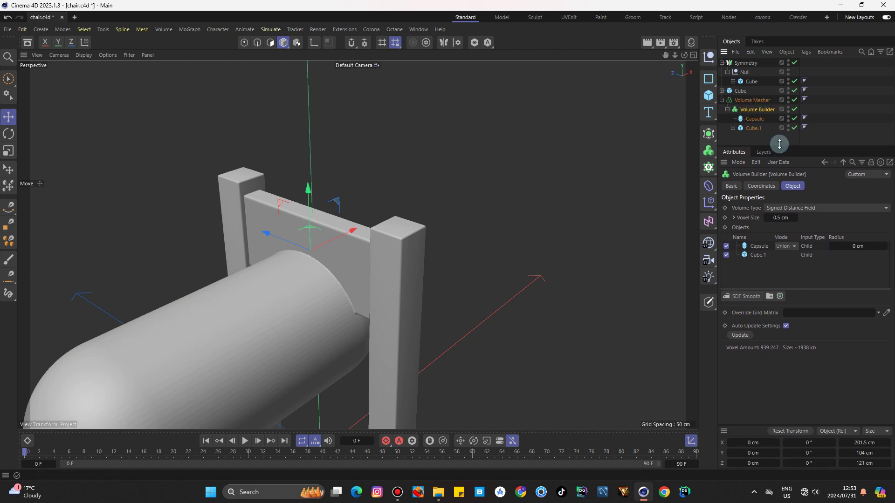
click(786, 242)
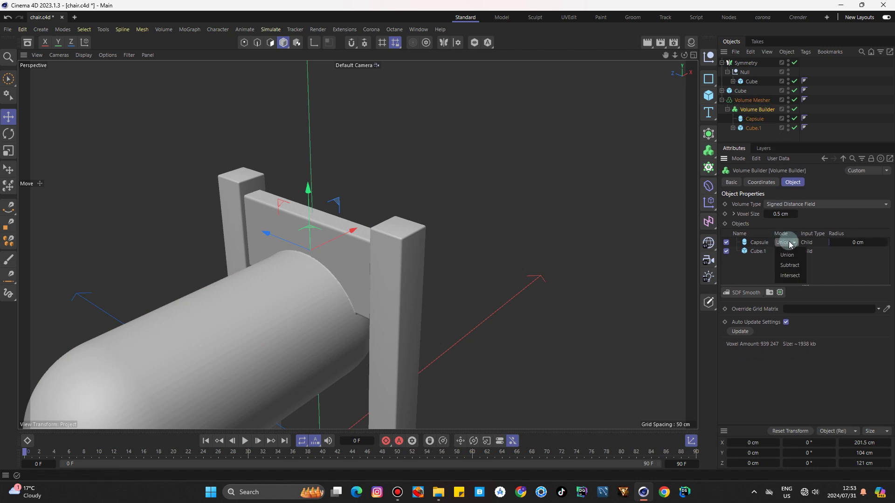
click(790, 270)
drag(684, 55, 662, 74)
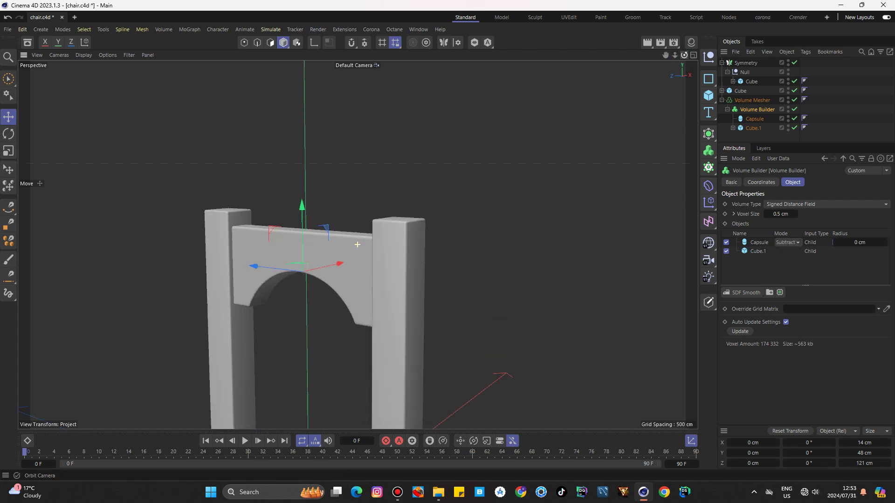
alt+drag(357, 244, 243, 285)
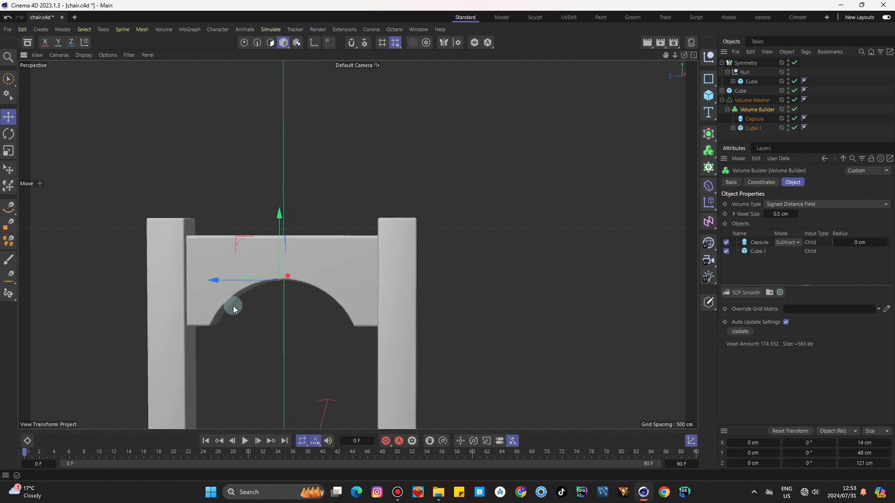
scroll(243, 284, up, 1)
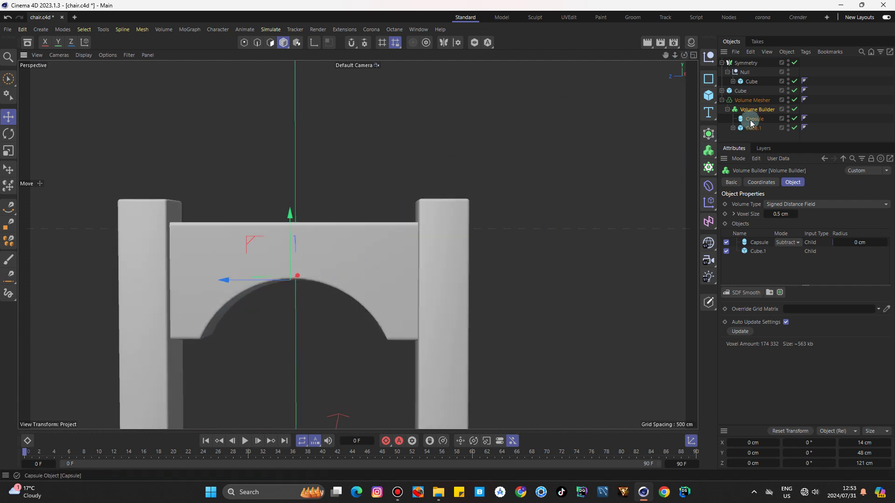
Step: Add an SDF Smooth filter at 80% strength to soften the arch
click(743, 297)
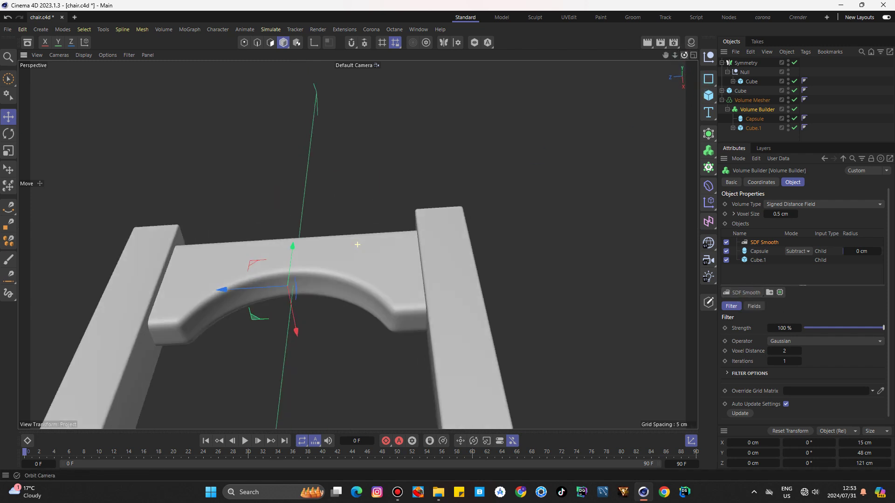
mouse_move(684, 55)
mouse_down()
mouse_move(690, 122)
mouse_move(687, 65)
mouse_up()
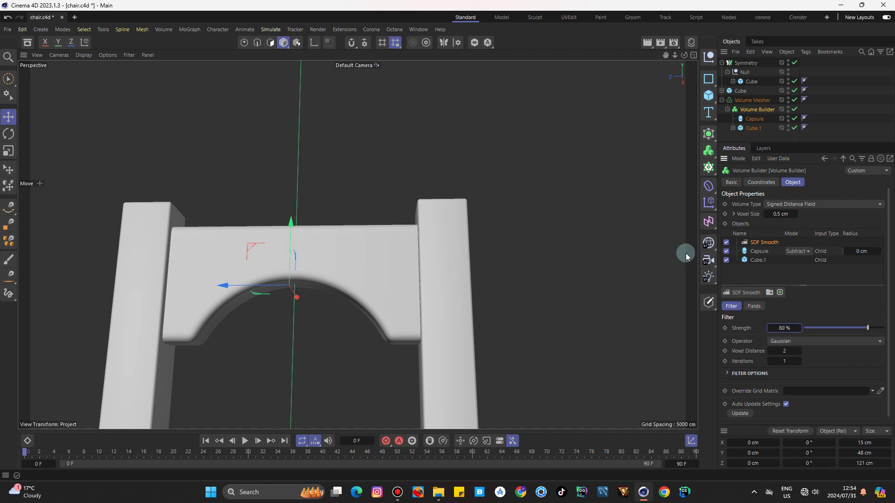
click(532, 169)
mouse_move(674, 55)
mouse_down()
mouse_move(652, 55)
mouse_move(694, 56)
mouse_up()
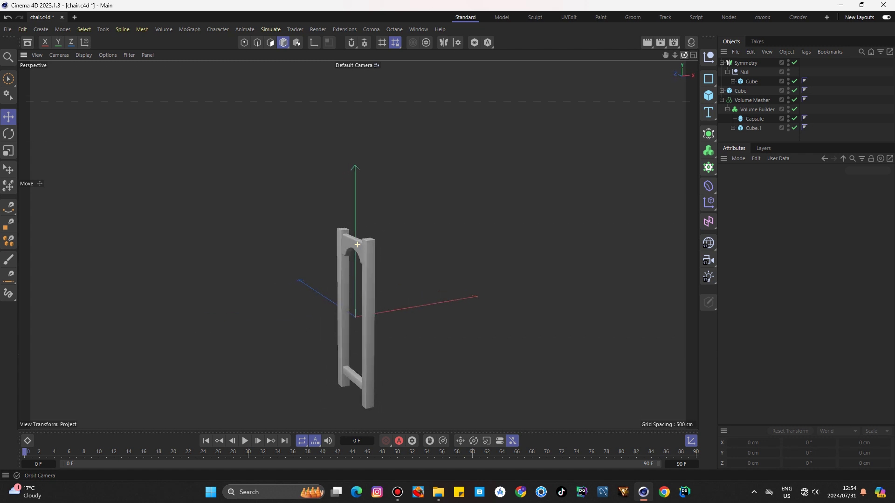
Step: Group Symmetry, Cube and Volume Mesher under a new Null
alt+drag(358, 244, 387, 247)
click(722, 63)
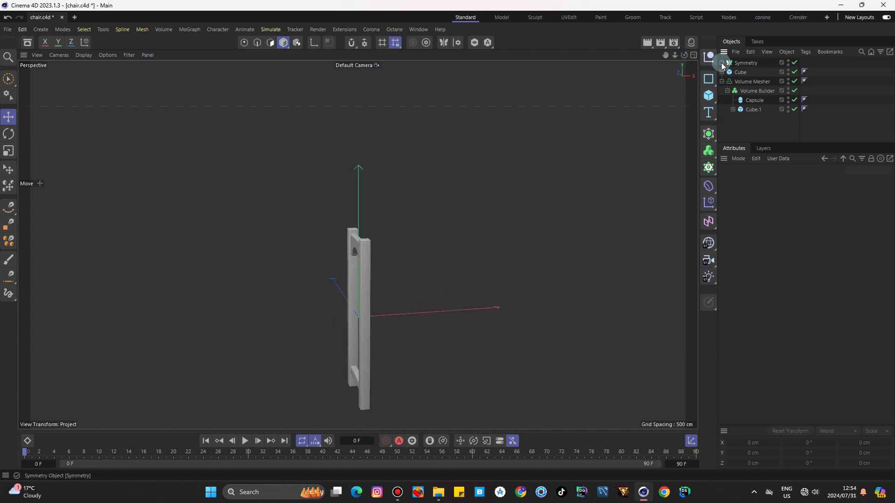
click(708, 56)
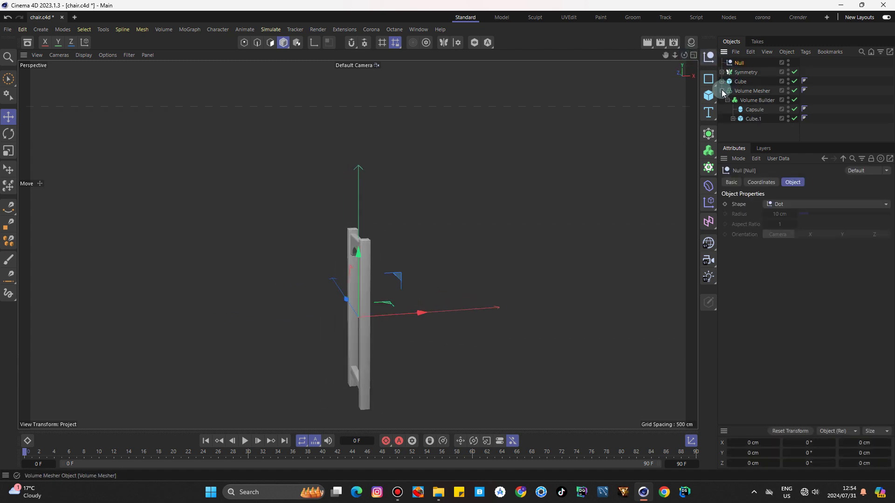
click(722, 91)
drag(749, 105, 736, 65)
click(736, 64)
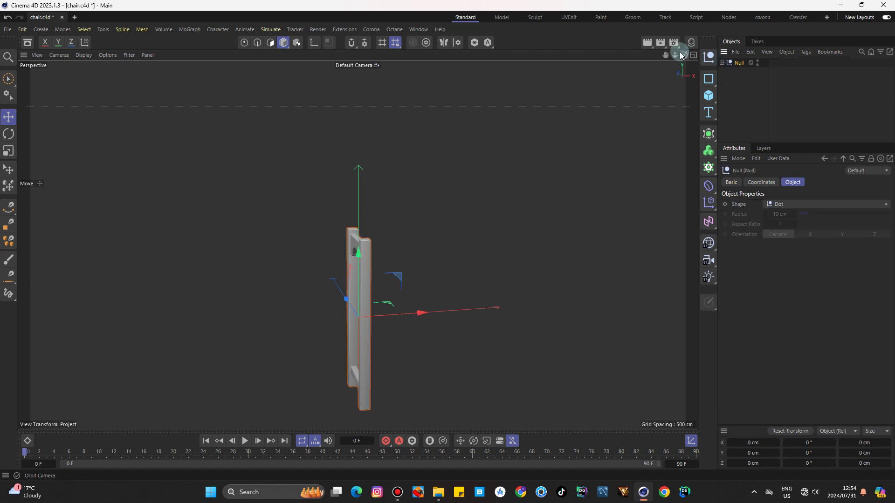
Step: Move the leg-frame Null left along -X
drag(682, 55, 685, 58)
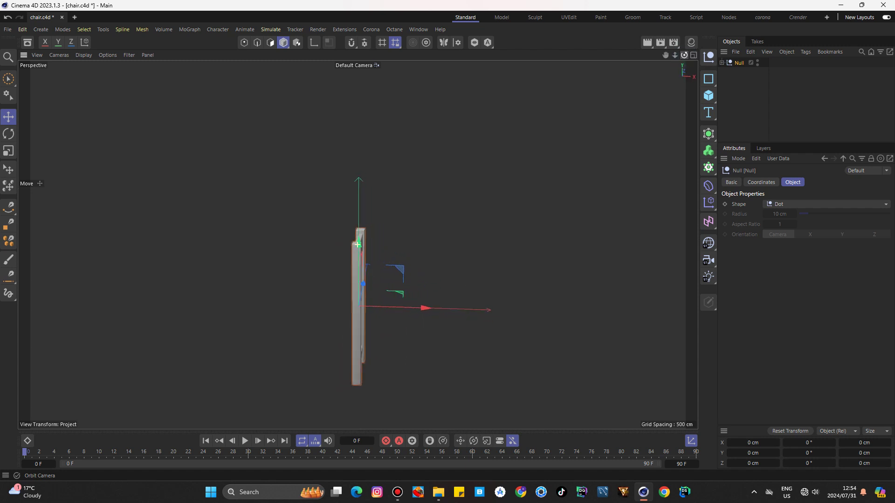
click(539, 201)
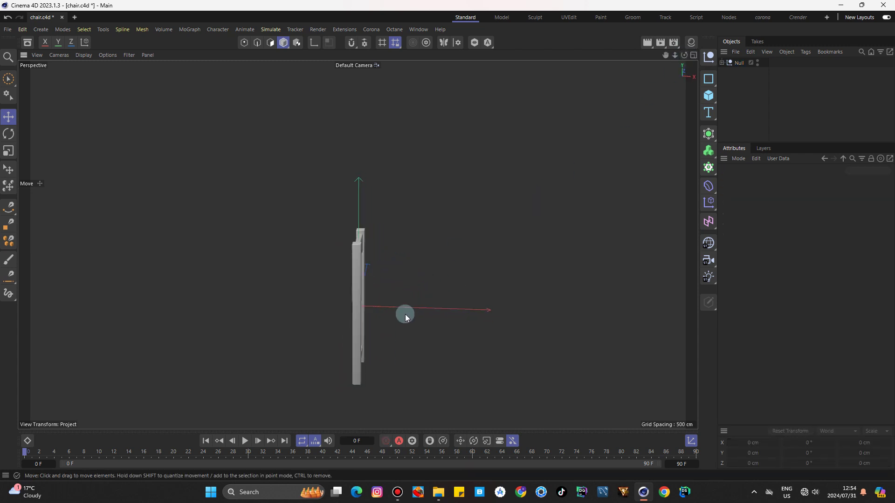
click(739, 62)
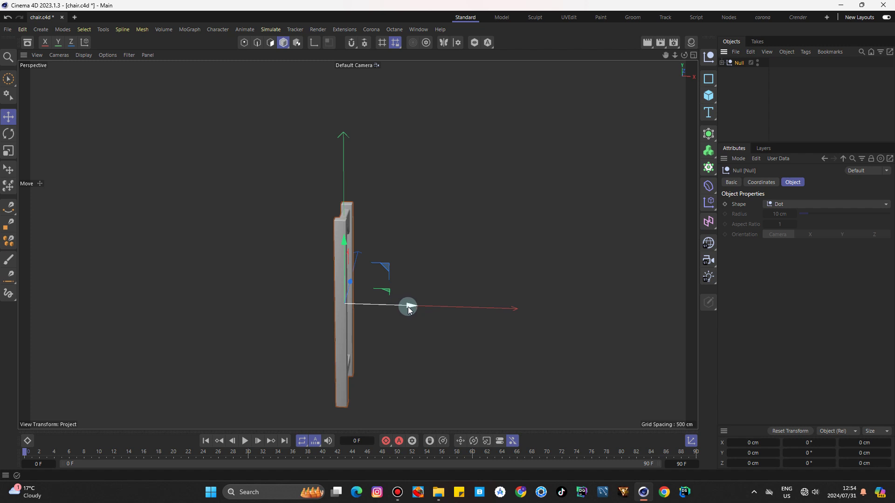
drag(409, 310, 375, 306)
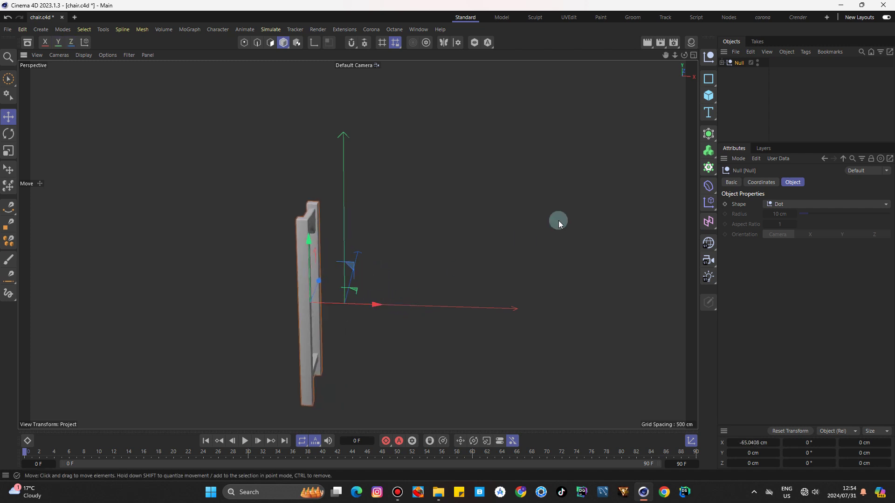
click(574, 186)
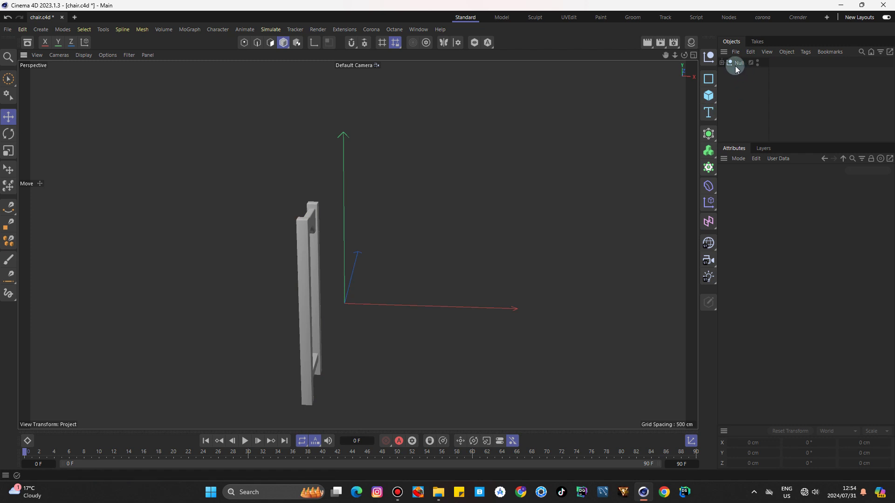
click(301, 233)
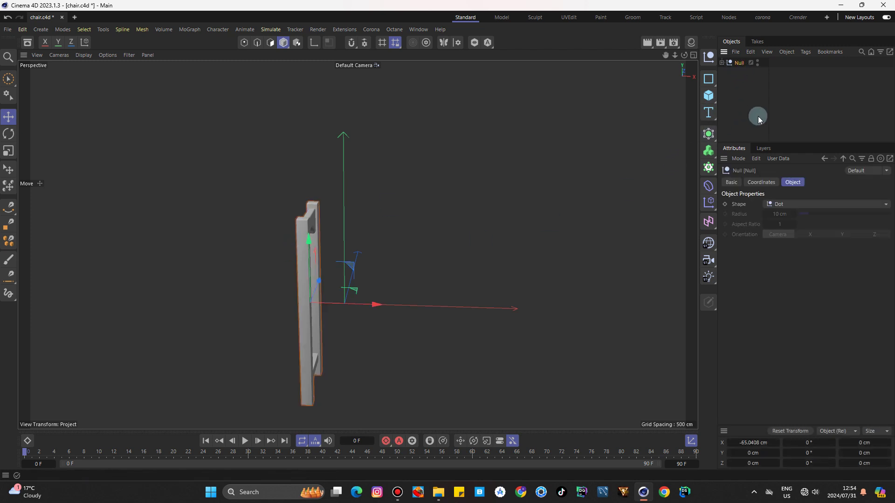
Step: Create a Null named 'legs' and nest the leg-frame Null inside it
click(709, 57)
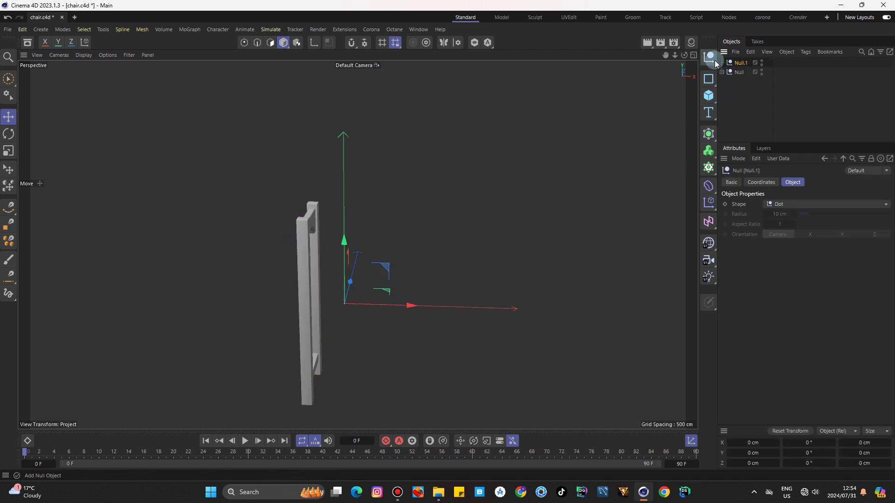
double_click(741, 64)
text(legs)
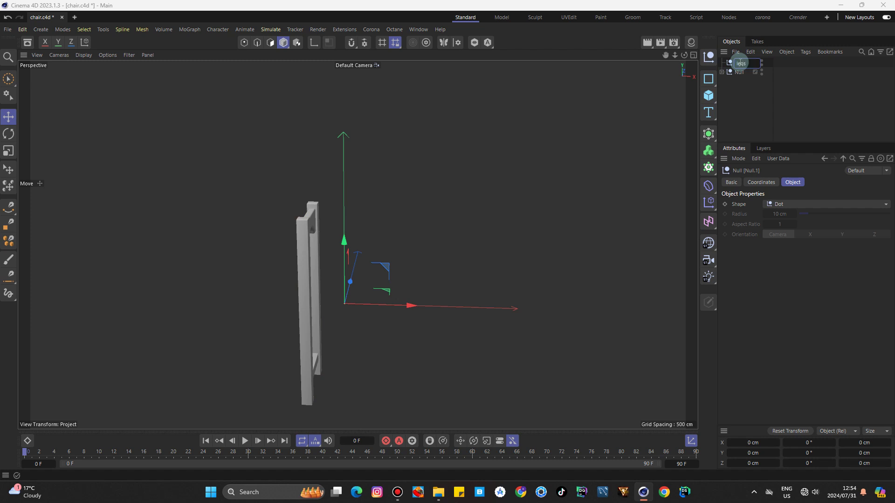
key(Return)
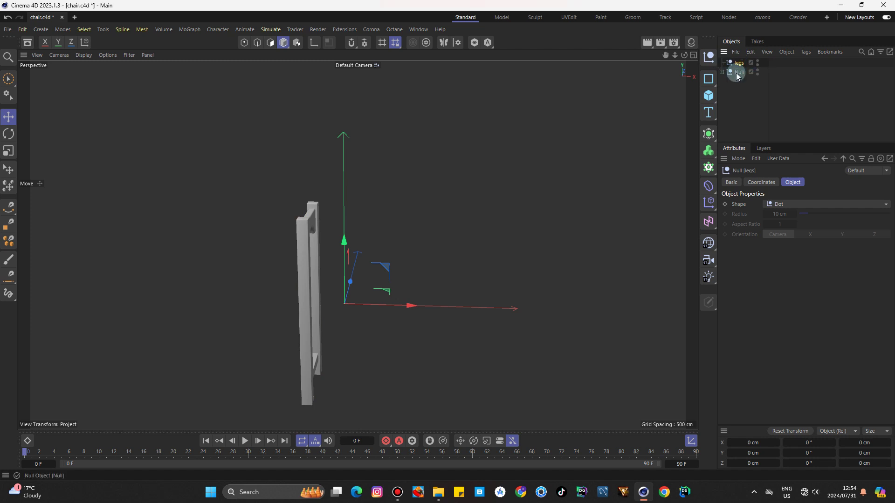
drag(737, 64, 729, 65)
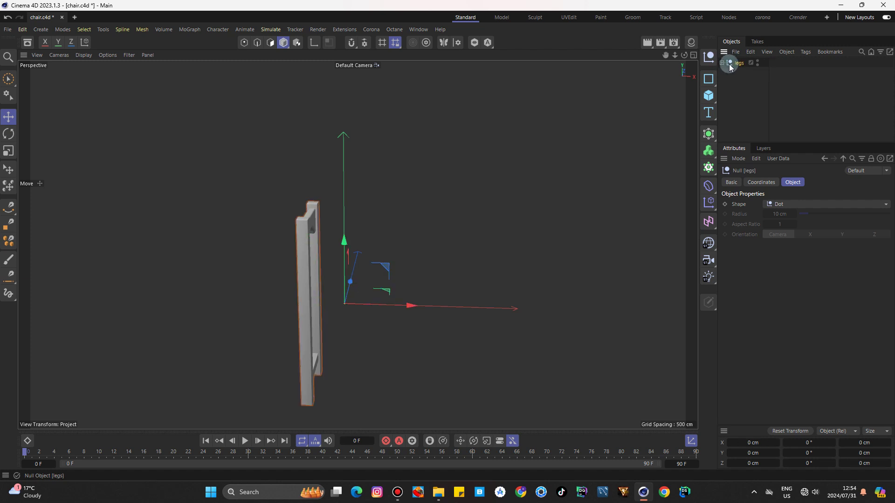
Step: Wrap 'legs' in a Symmetry generator mirroring across the ZY plane
click(715, 143)
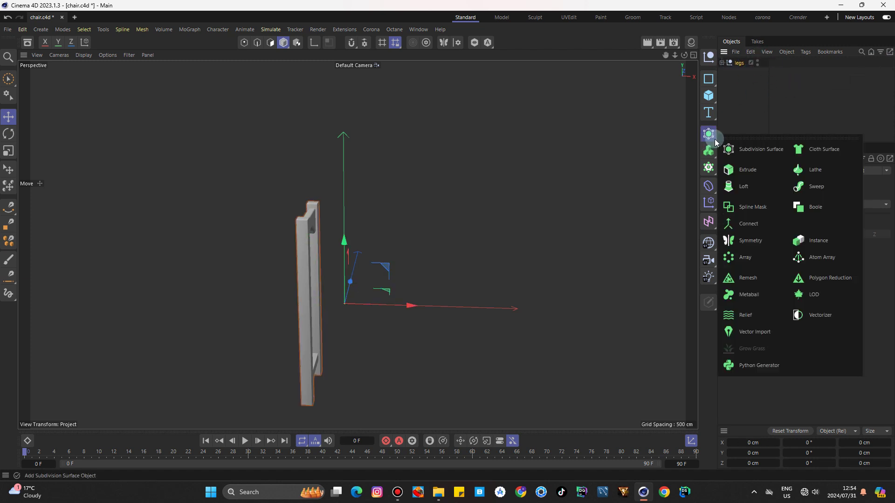
click(744, 243)
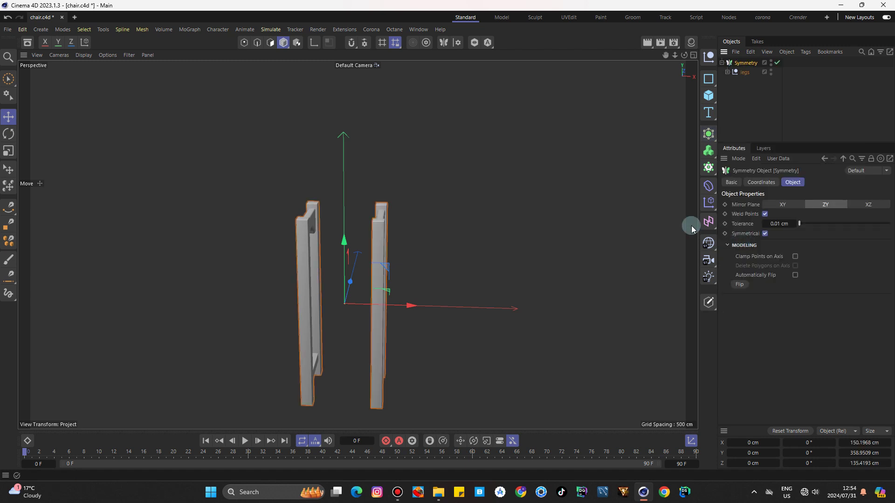
click(608, 130)
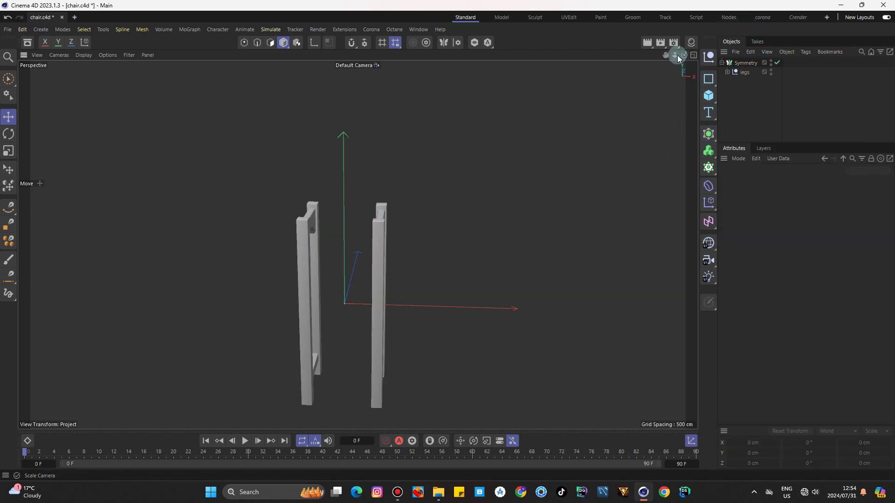
drag(676, 55, 610, 58)
Step: Hide the World Axis in the viewport filter and orbit to a three-quarter view
click(122, 54)
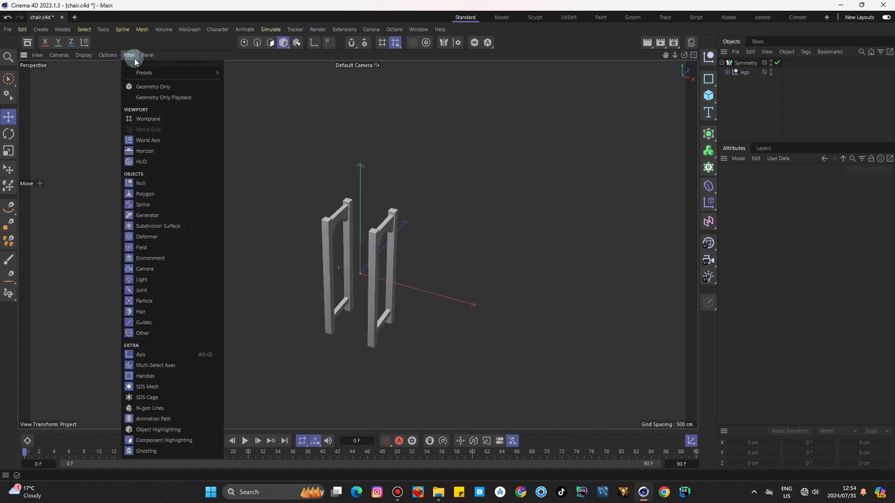
click(144, 139)
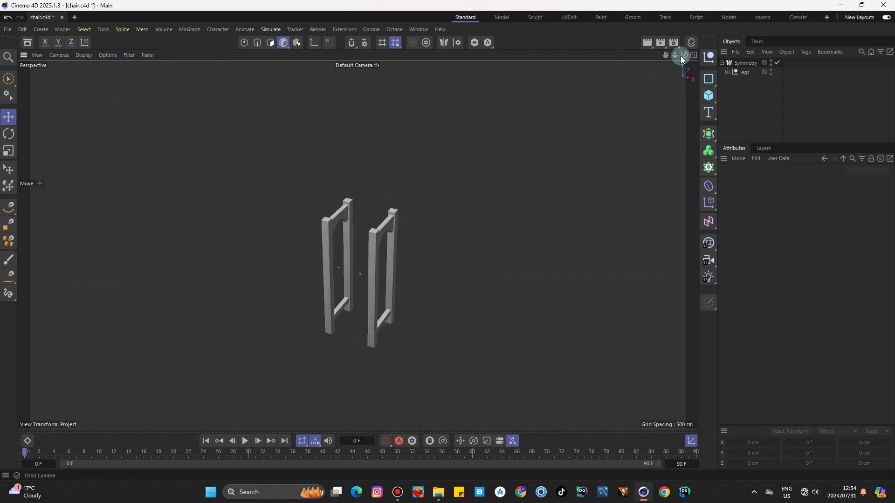
drag(683, 55, 643, 60)
drag(357, 244, 682, 59)
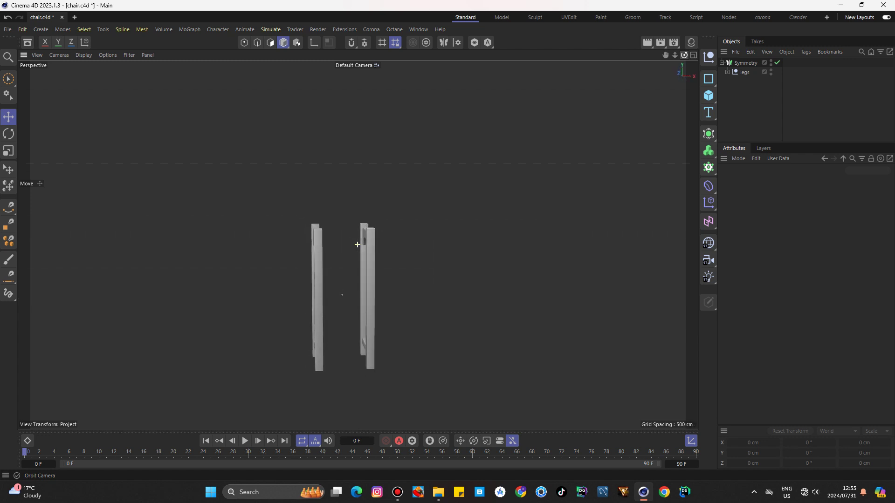
Step: Spread the mirrored leg frames apart along X and splay them about 5.06° on Z
click(728, 74)
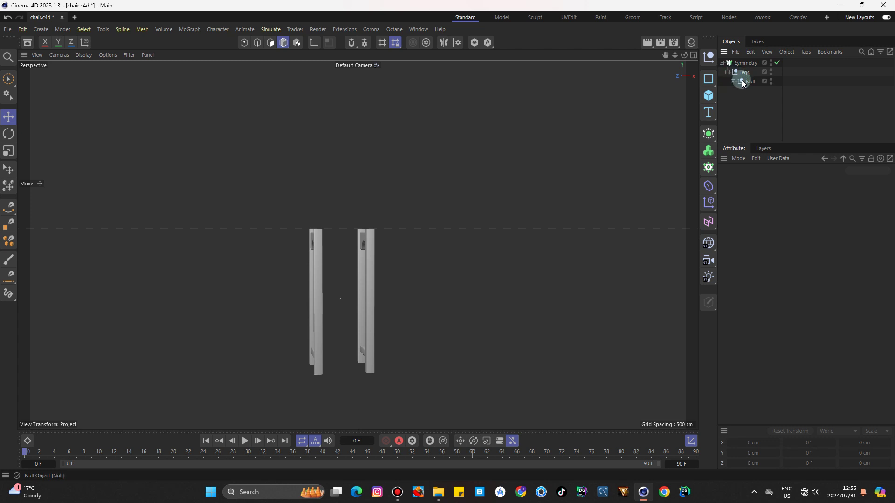
click(743, 82)
drag(379, 299, 365, 299)
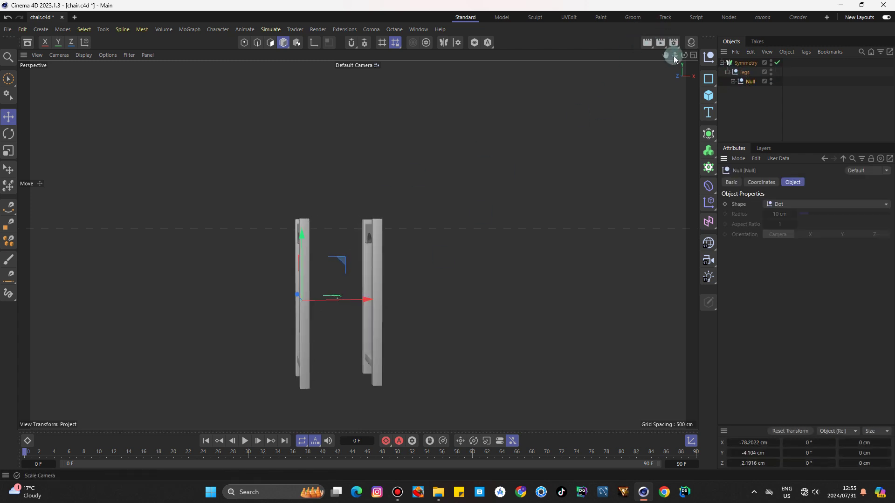
drag(683, 55, 545, 123)
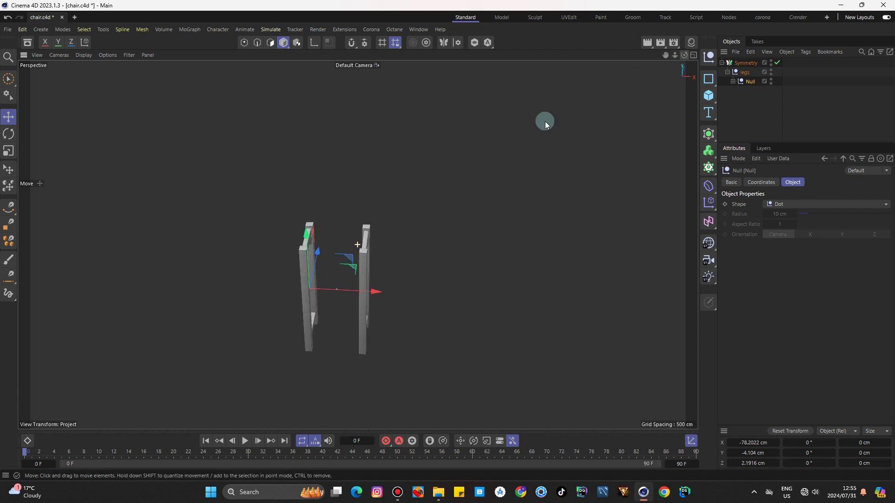
key(ctrl+z)
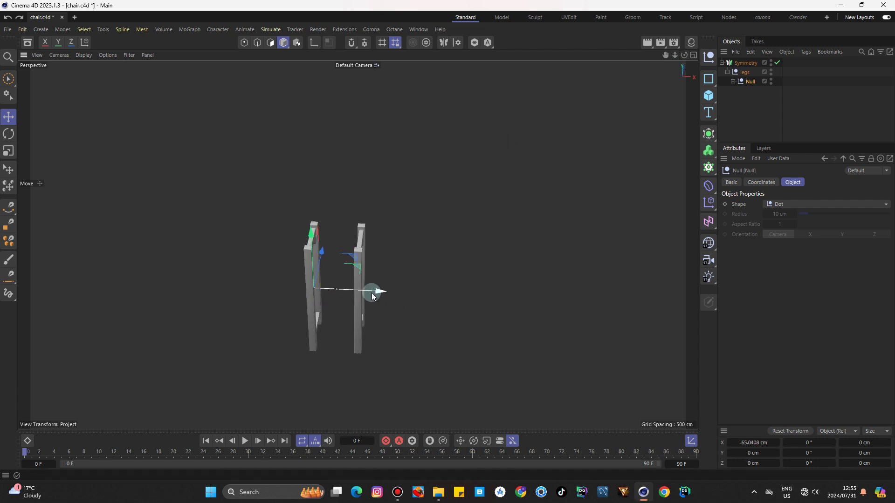
drag(381, 293, 371, 292)
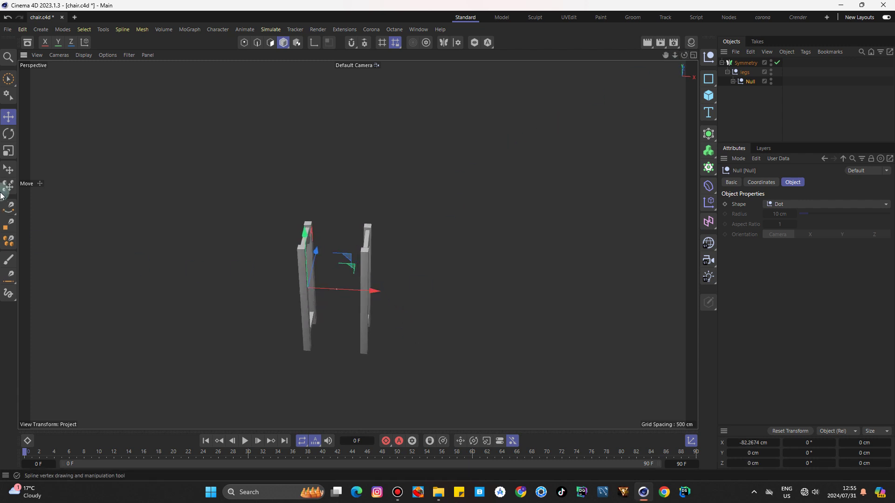
click(9, 134)
scroll(259, 293, up, 3)
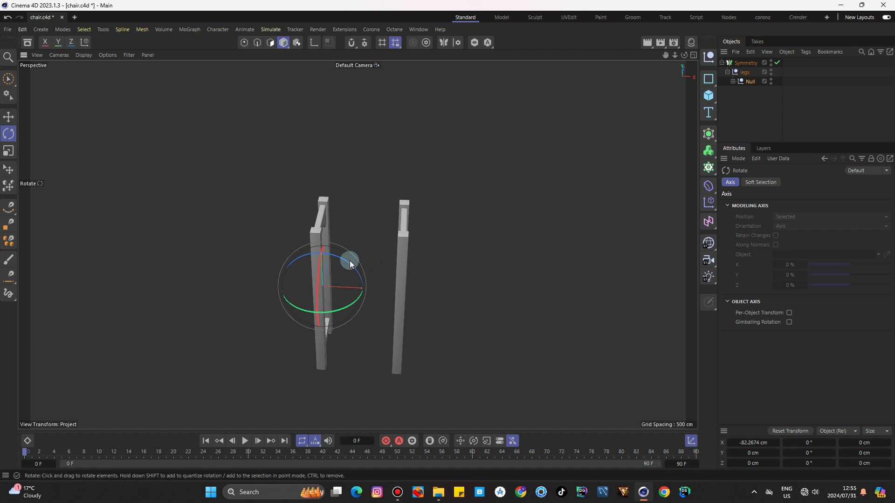
drag(351, 267, 349, 261)
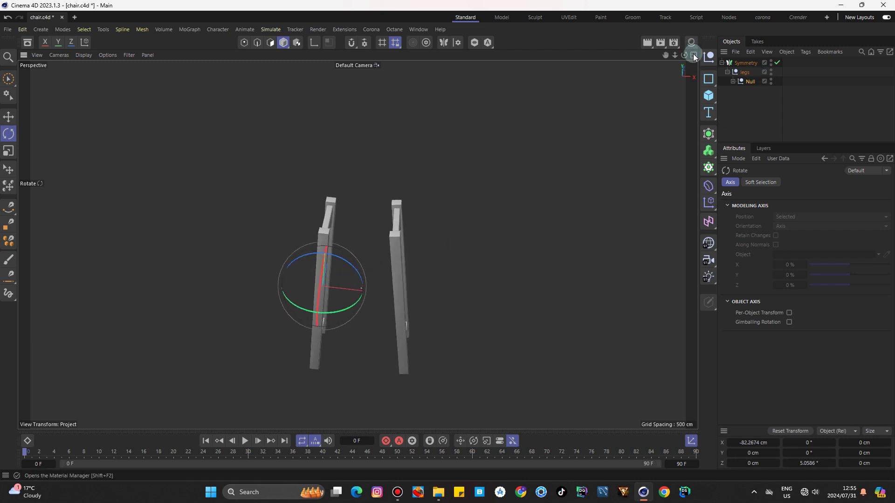
Step: Show a single full-size Perspective view zoomed in on both leg frames
click(692, 55)
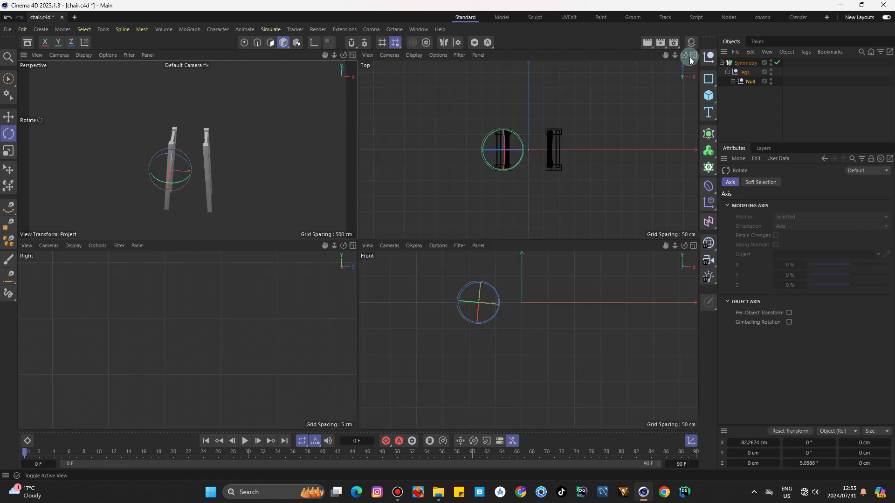
click(689, 246)
key(F4)
mouse_move(674, 55)
mouse_down()
mouse_move(665, 54)
mouse_move(667, 65)
mouse_up()
scroll(337, 213, up, 2)
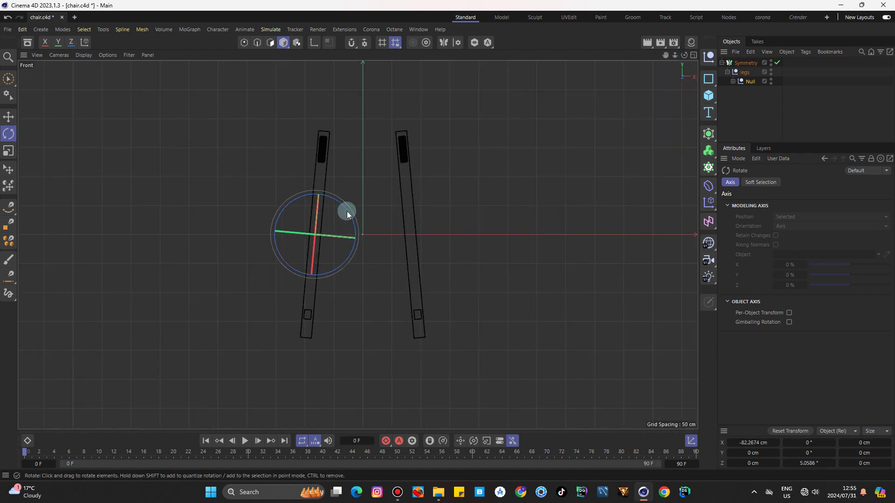
click(693, 55)
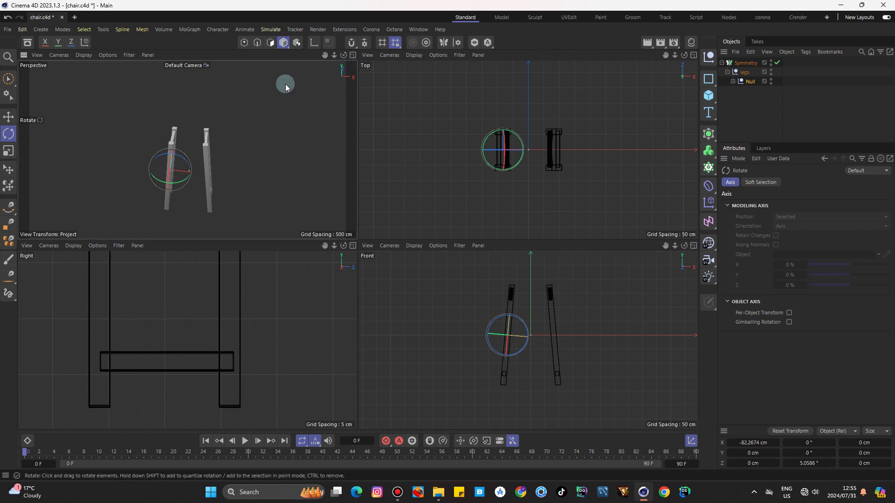
click(353, 56)
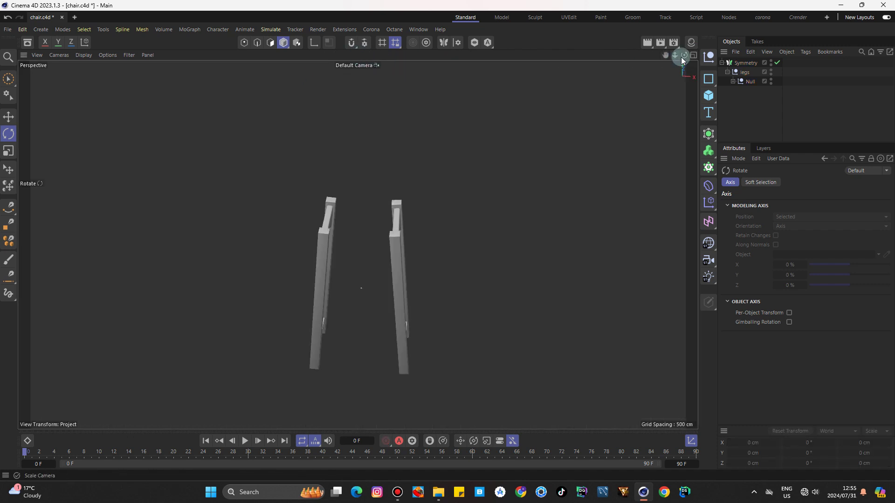
drag(681, 58, 357, 246)
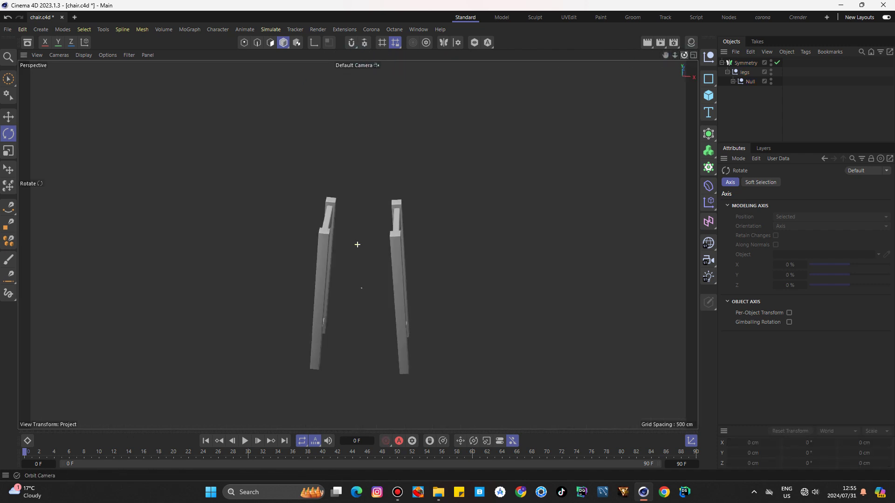
Step: Ctrl-drag a copy of the leg Cube out to the top level
click(733, 81)
click(746, 99)
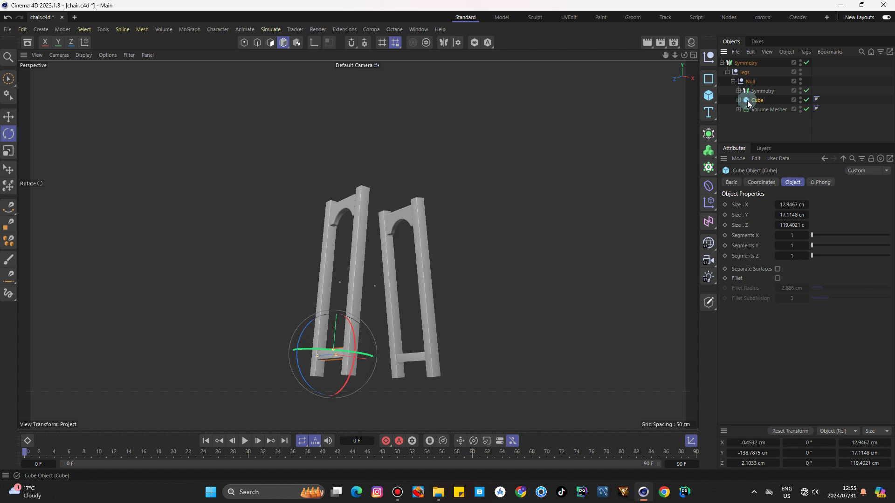
ctrl+drag(748, 100, 743, 133)
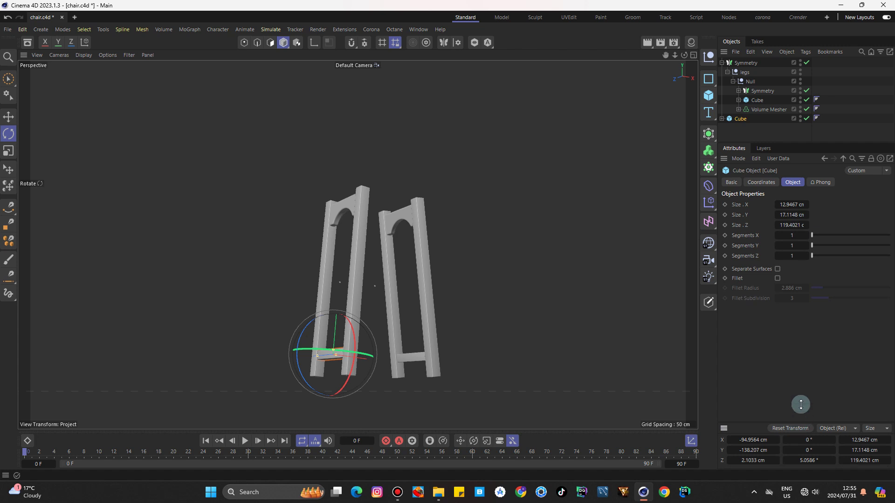
scroll(799, 463, down, 3)
text(0)
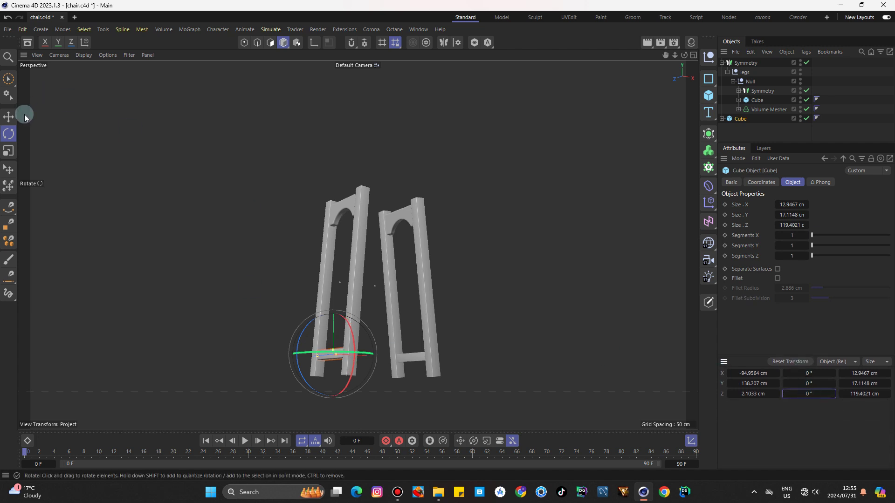
Step: In Top view, centre the cube between the legs and stretch it across the stool's width
click(9, 117)
click(693, 55)
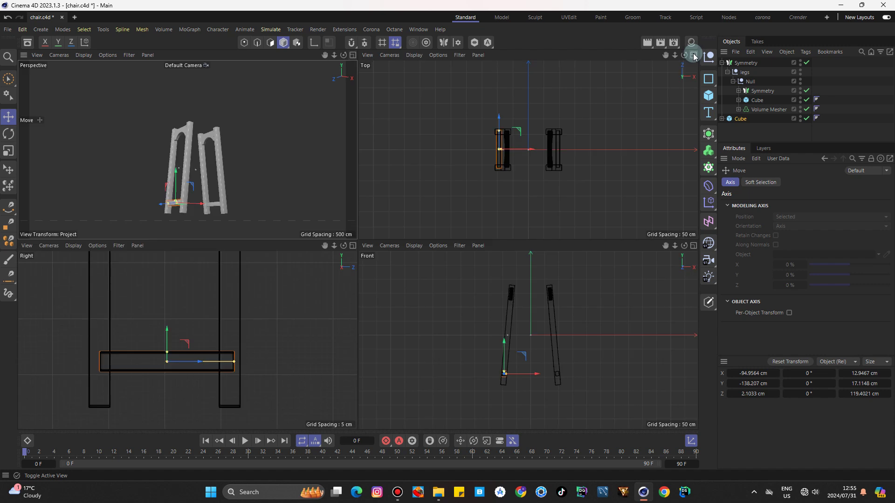
click(693, 55)
scroll(315, 248, up, 2)
scroll(345, 235, up, 2)
drag(345, 236, 450, 249)
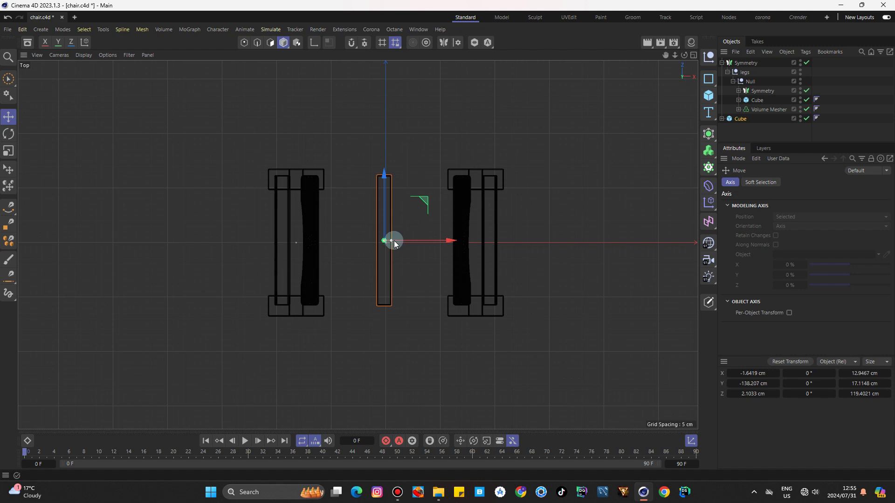
drag(399, 242, 469, 241)
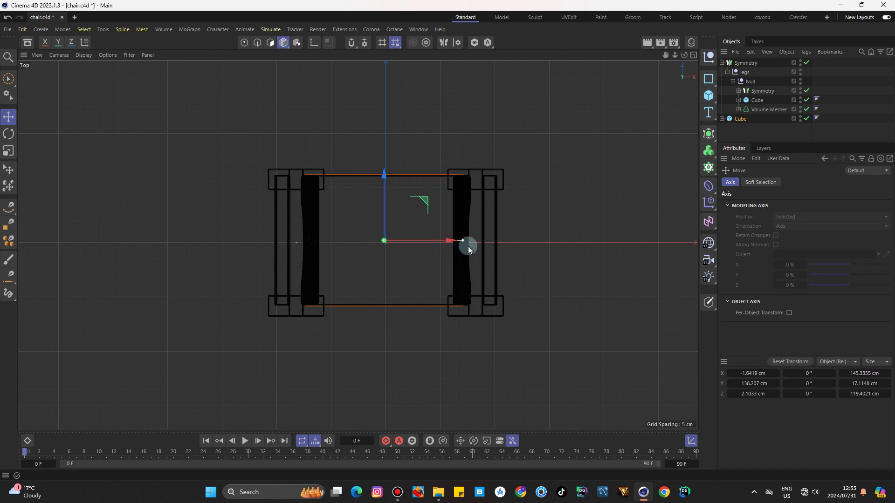
Step: In Front view, raise the slab above the legs, centre it and widen it to overhang
click(694, 56)
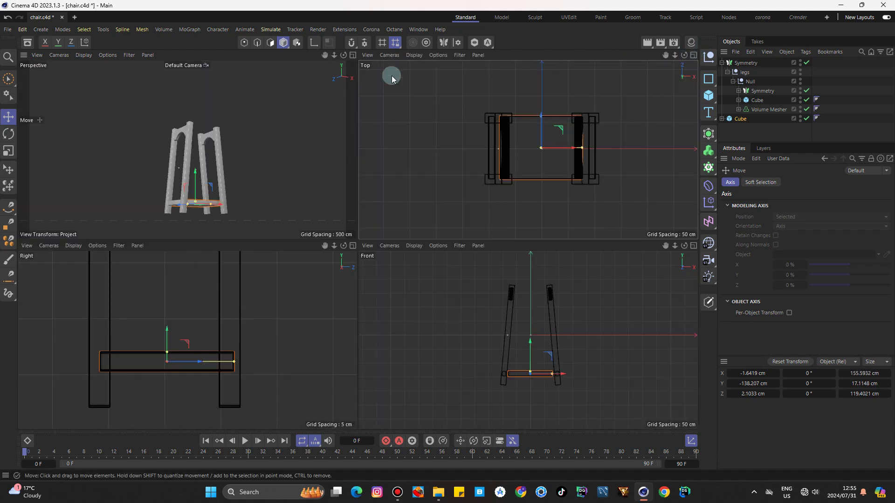
click(693, 246)
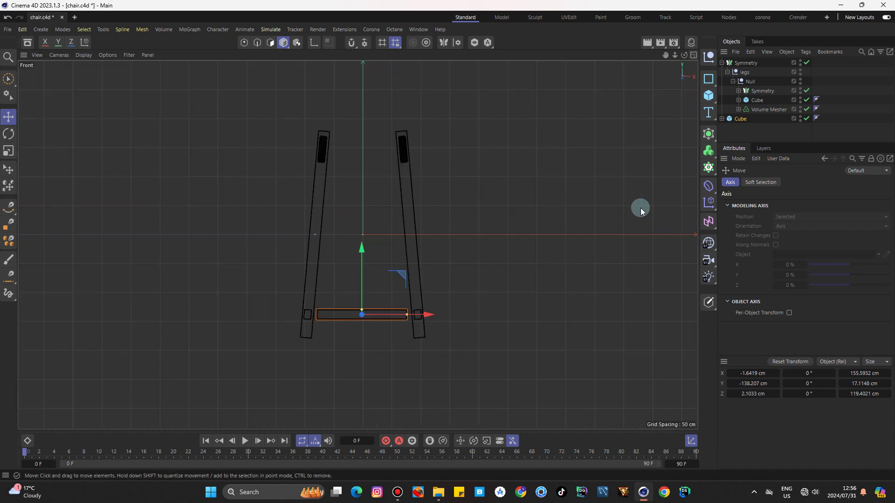
drag(363, 251, 364, 71)
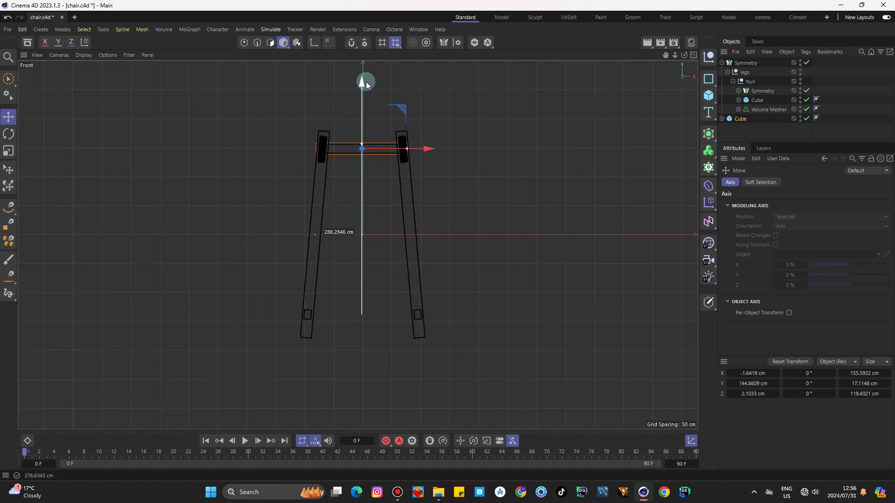
scroll(362, 102, up, 3)
scroll(362, 102, up, 3)
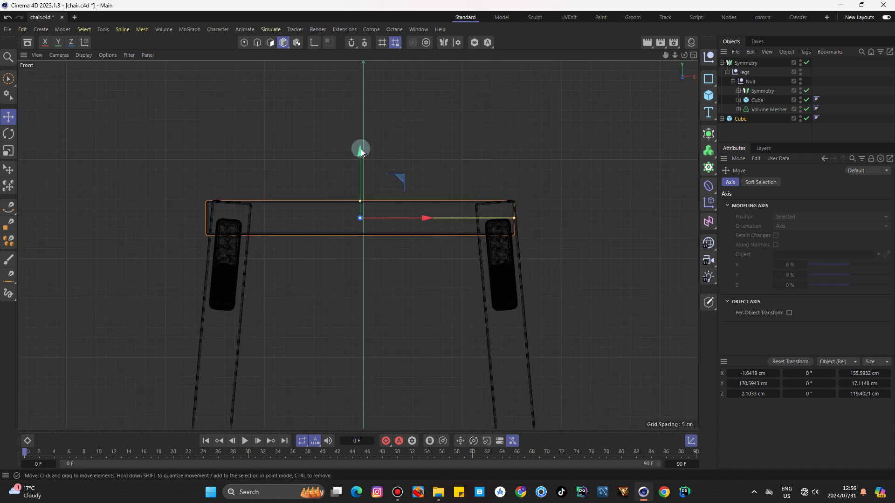
drag(358, 157, 360, 133)
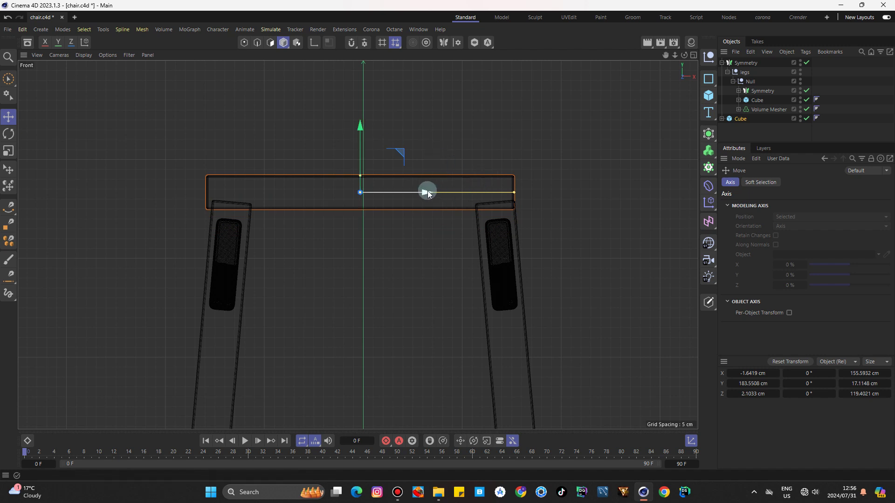
drag(428, 193, 429, 193)
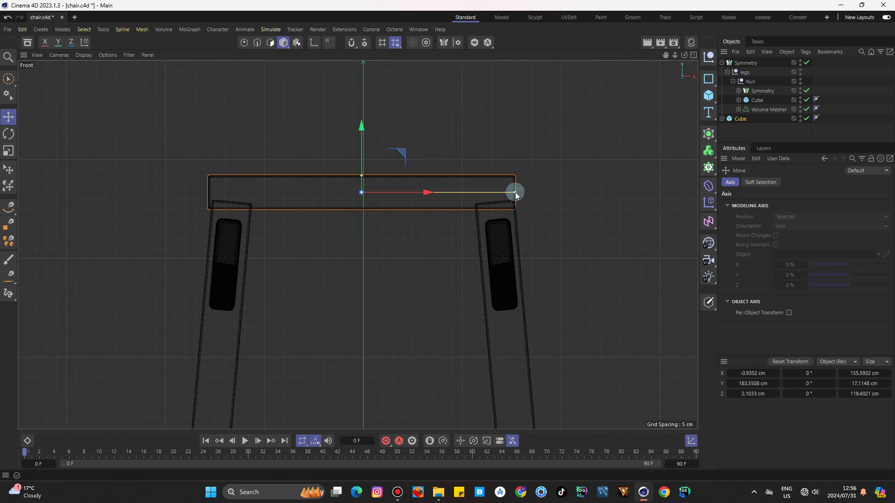
drag(520, 194, 523, 193)
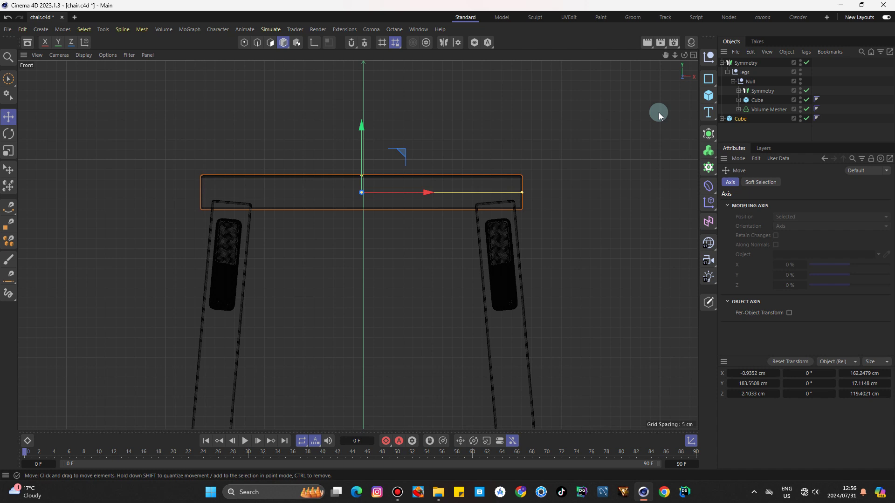
Step: In Top view, deepen the slab to cover the legs front to back
click(694, 56)
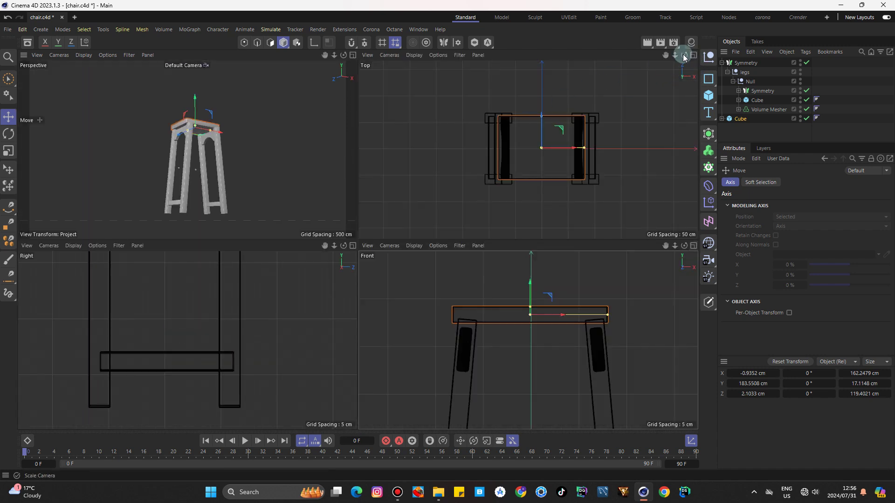
click(693, 55)
key(F2)
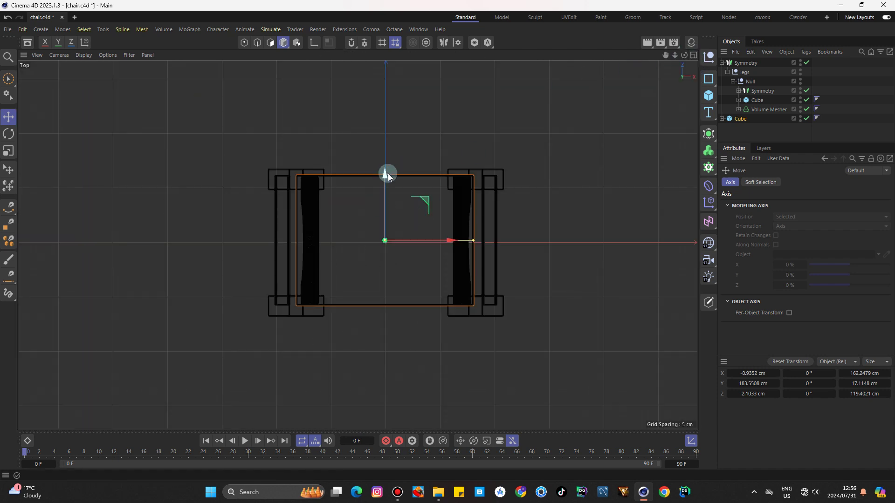
scroll(387, 173, up, 4)
drag(383, 172, 382, 150)
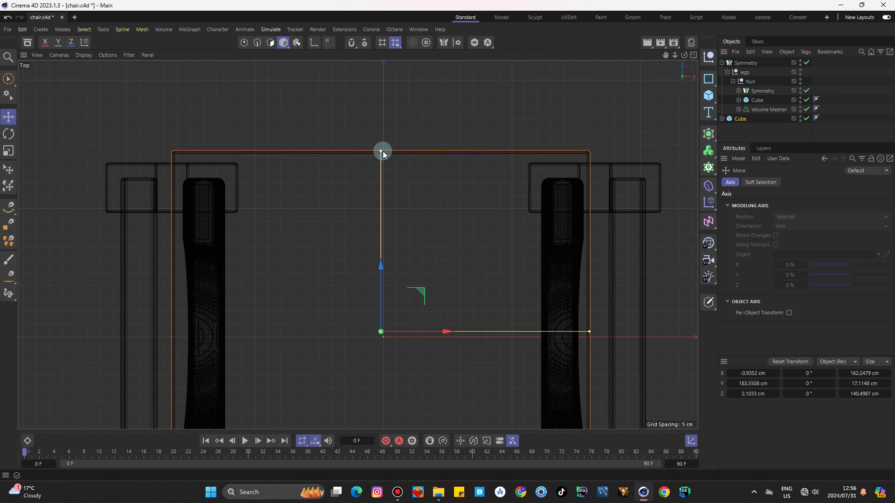
Step: View the finished seat slab on the stool from the front in Perspective
click(693, 57)
click(356, 55)
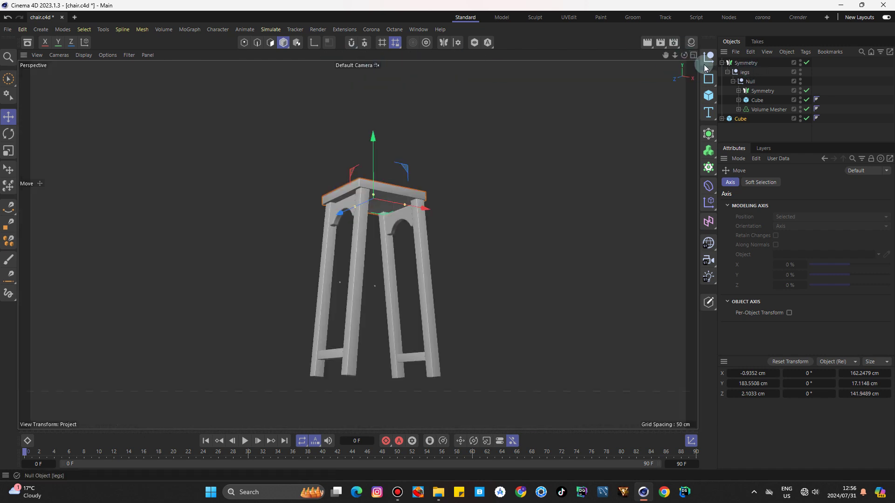
mouse_move(373, 233)
alt+mouse_down()
mouse_move(357, 244)
mouse_move(359, 230)
alt+mouse_up()
scroll(267, 177, up, 4)
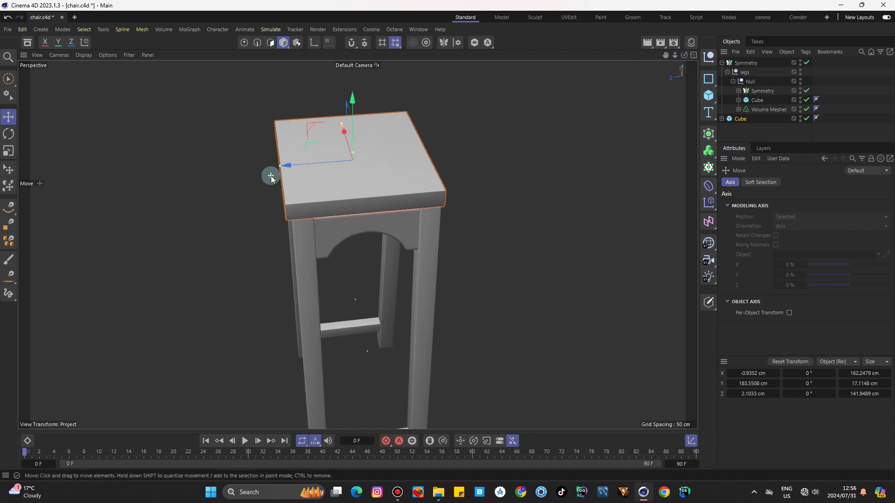
scroll(275, 168, up, 3)
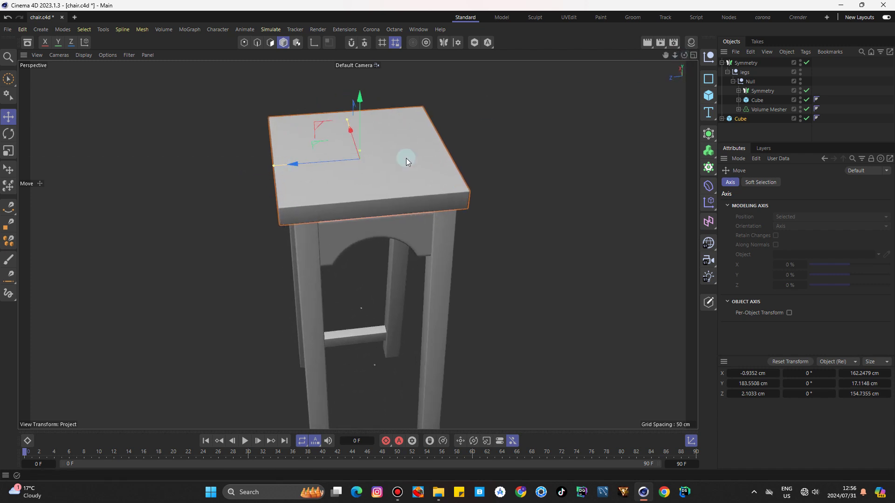
click(494, 135)
drag(667, 58, 664, 93)
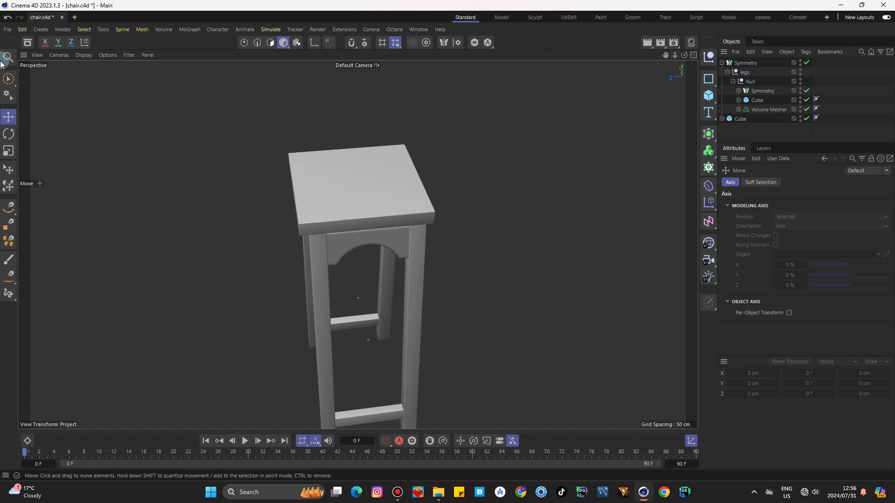
Step: Save Incremental twice, ending with chair_0002.c4d
click(8, 29)
click(47, 176)
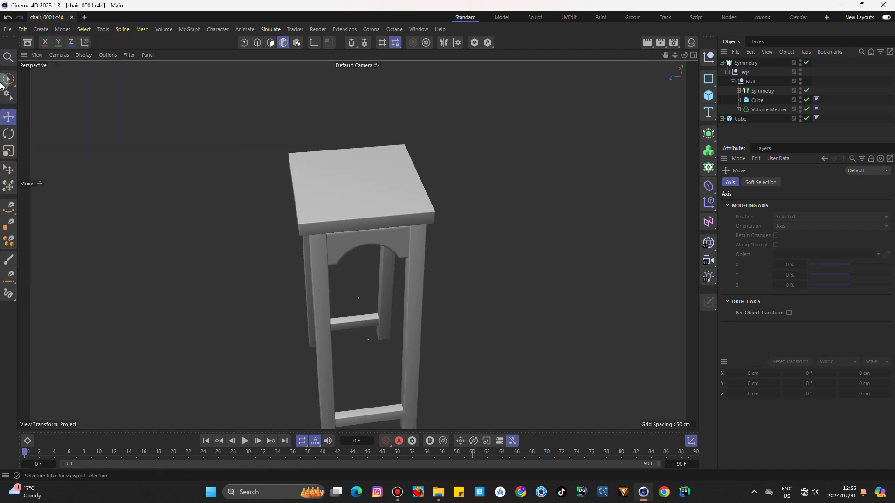
click(8, 29)
click(53, 176)
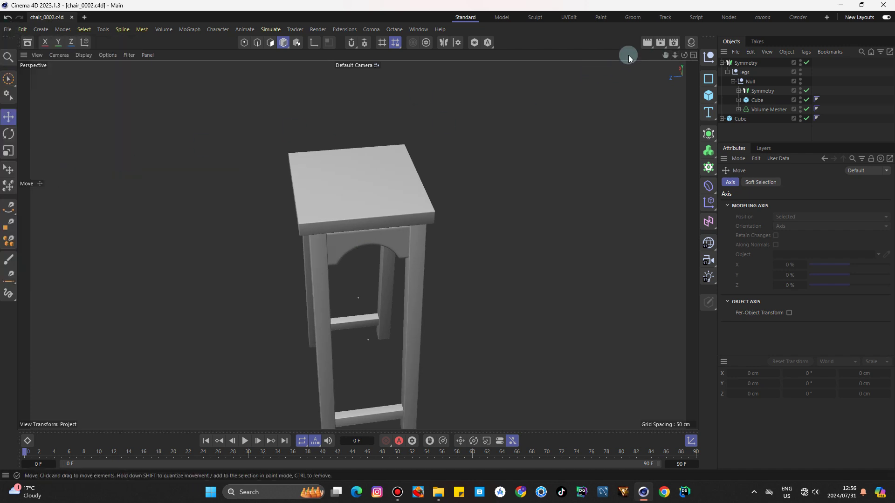
Step: Orbit and zoom around the stool, then select the leg frames
drag(669, 58, 689, 66)
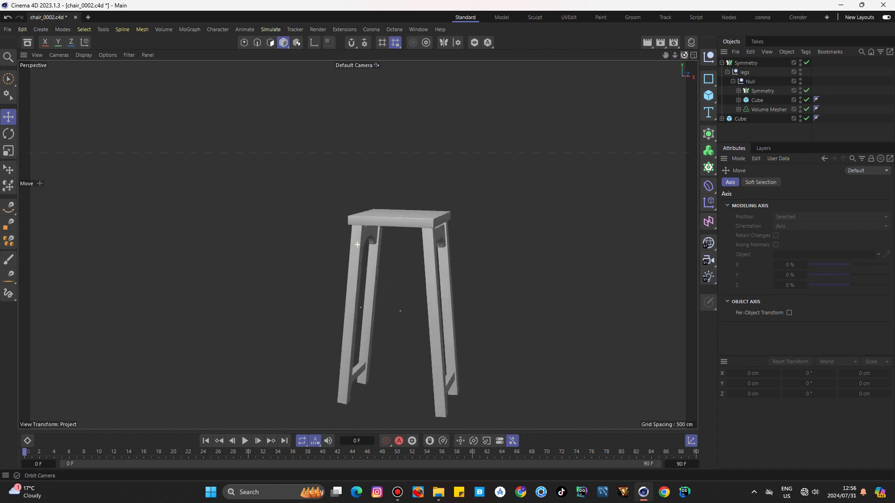
drag(357, 244, 357, 244)
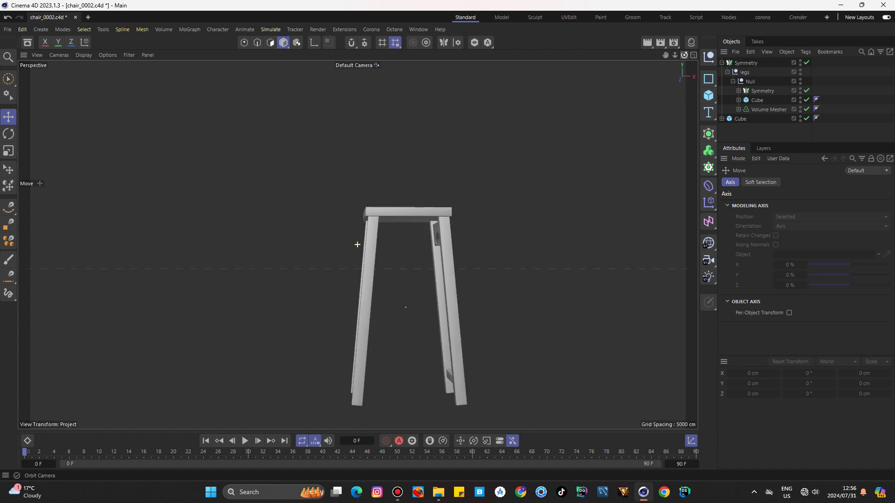
drag(684, 55, 685, 56)
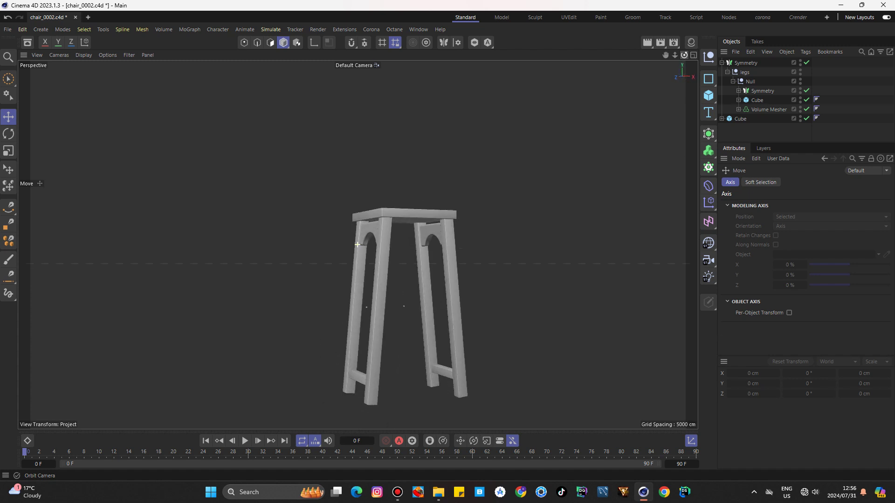
scroll(395, 353, up, 3)
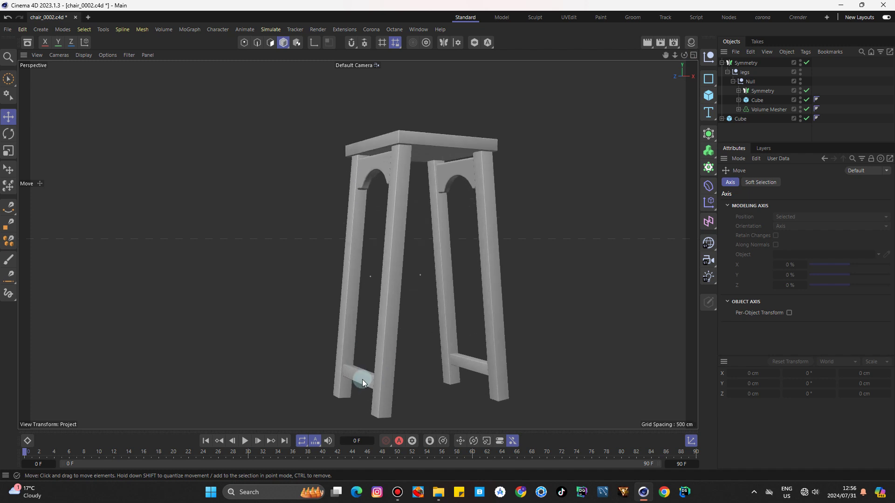
scroll(362, 380, up, 3)
click(361, 379)
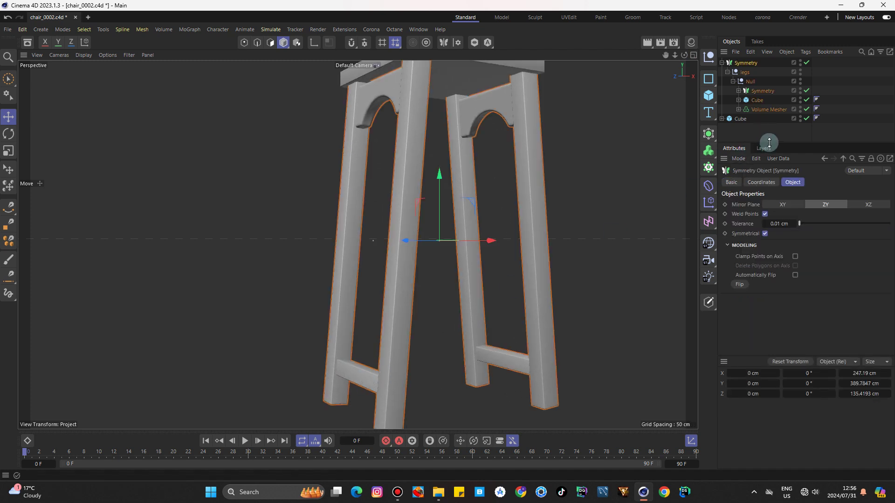
Step: Select the 'seat' slab and Ctrl-drag it to add copies seat.1 and Cube
drag(768, 143, 767, 158)
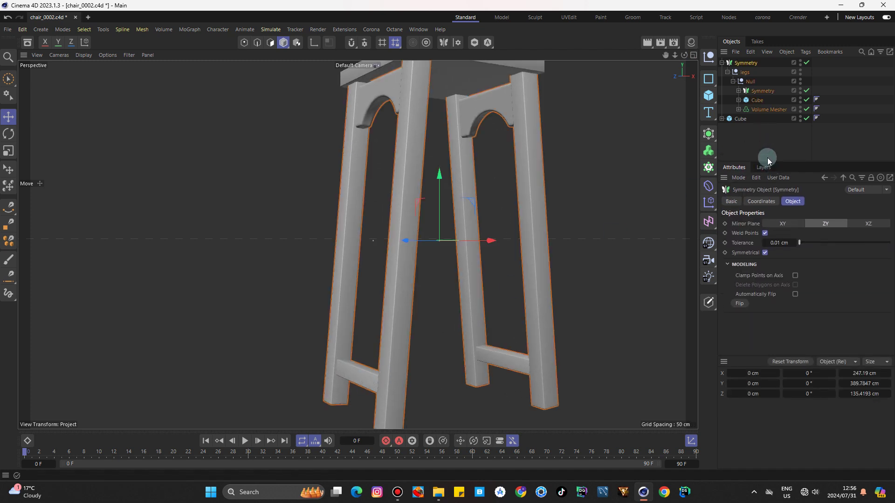
click(742, 102)
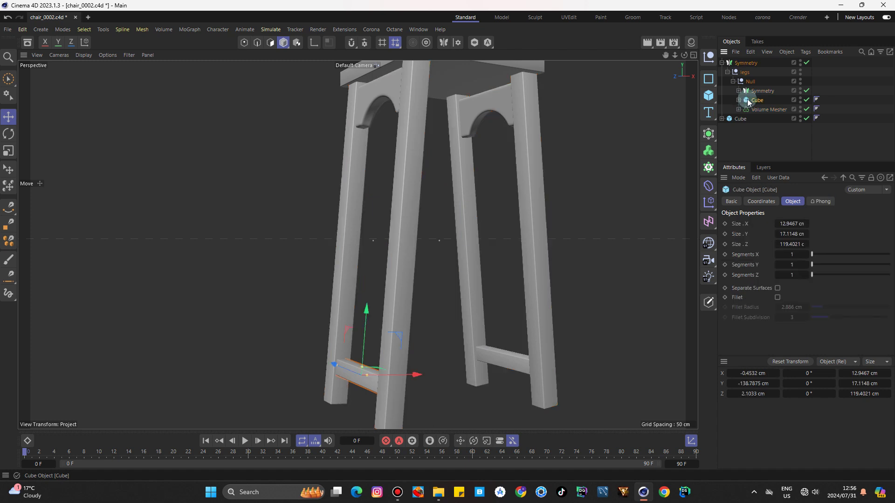
click(737, 119)
text(seat)
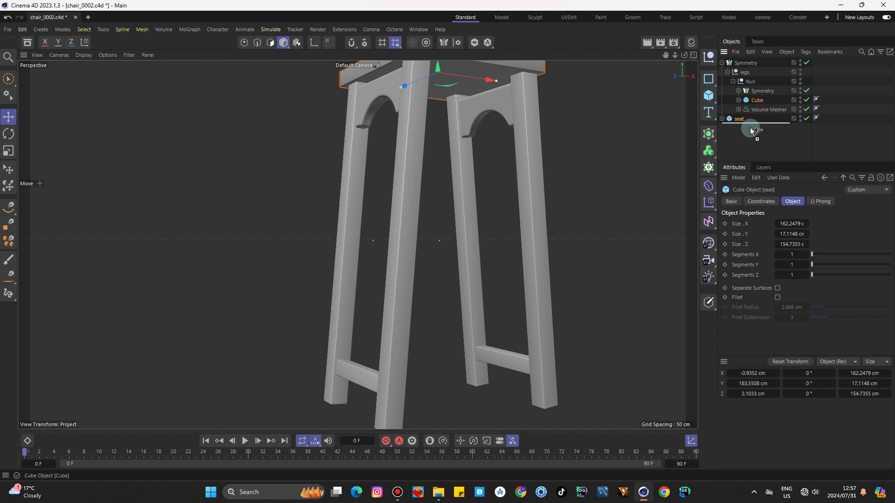
ctrl+drag(750, 134, 750, 135)
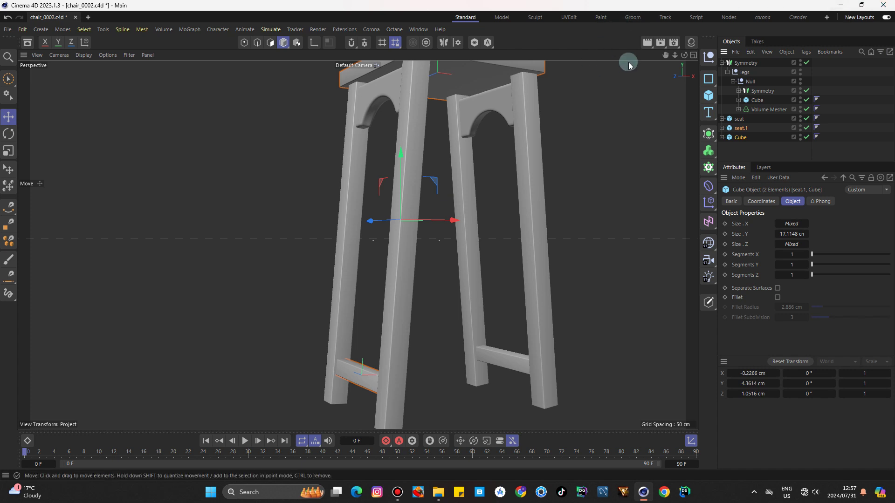
drag(675, 54, 564, 6)
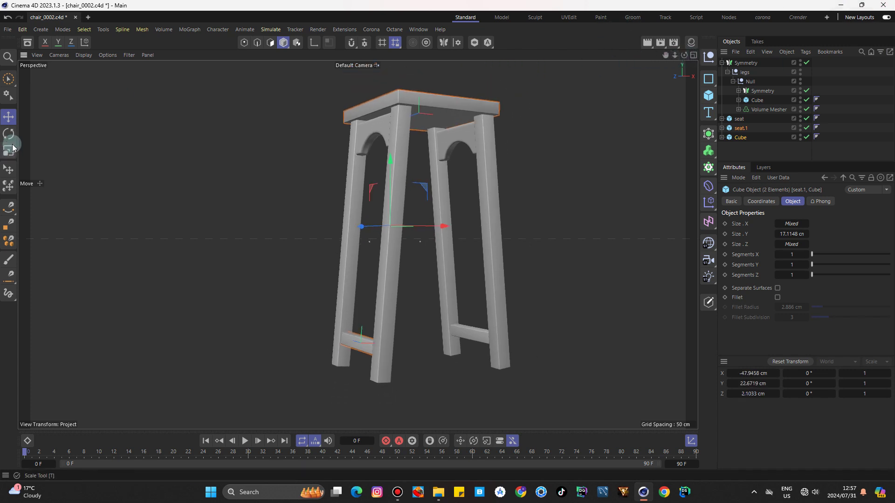
Step: Rotate the standalone Cube bar 90° on heading, then switch to the four-view layout
click(8, 134)
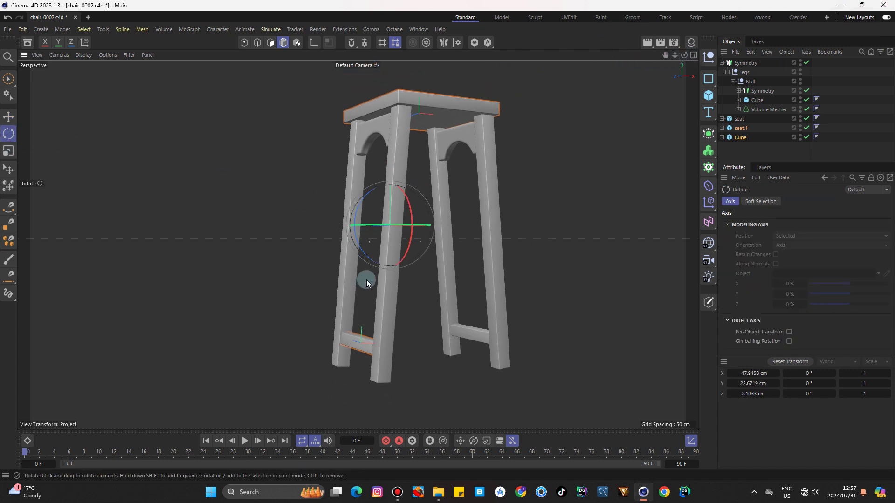
click(737, 130)
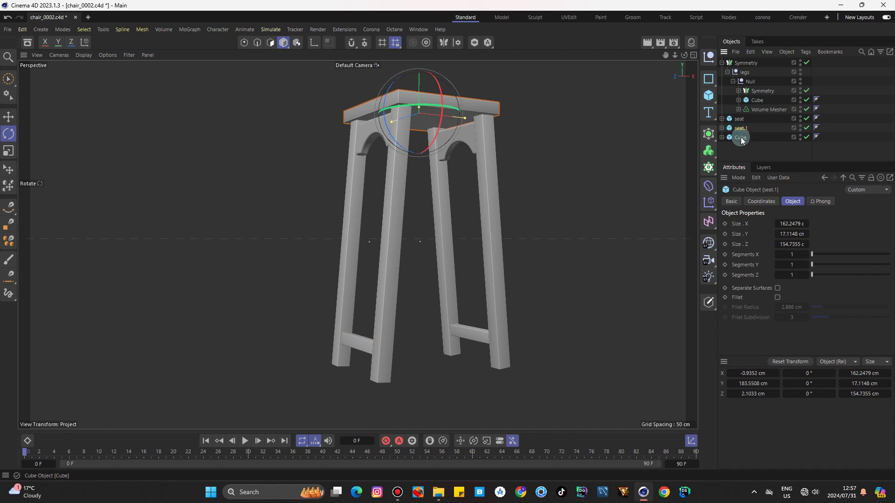
click(740, 137)
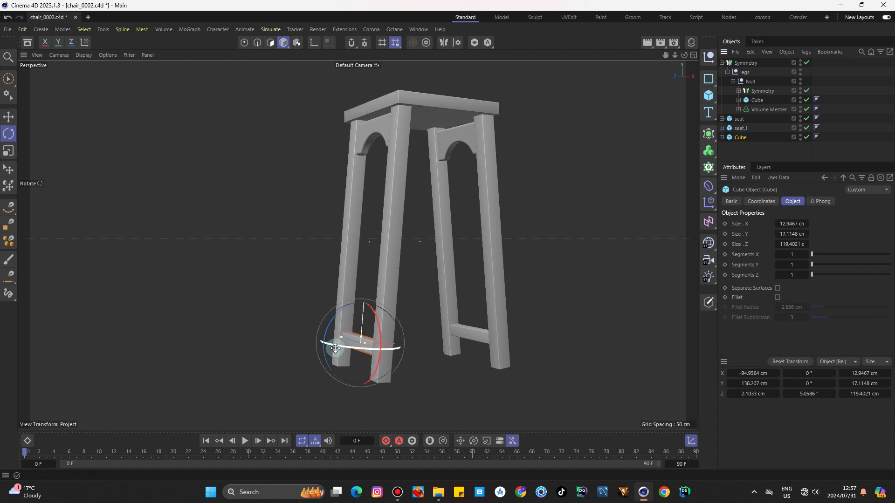
drag(338, 349, 441, 335)
click(10, 117)
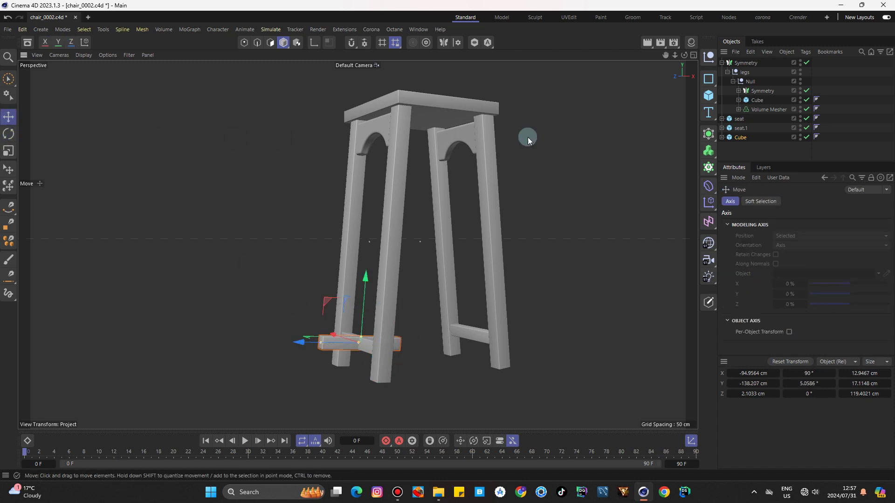
click(694, 55)
Step: In the maximized Front view, set the Cube bar's rotation to 0°
click(512, 225)
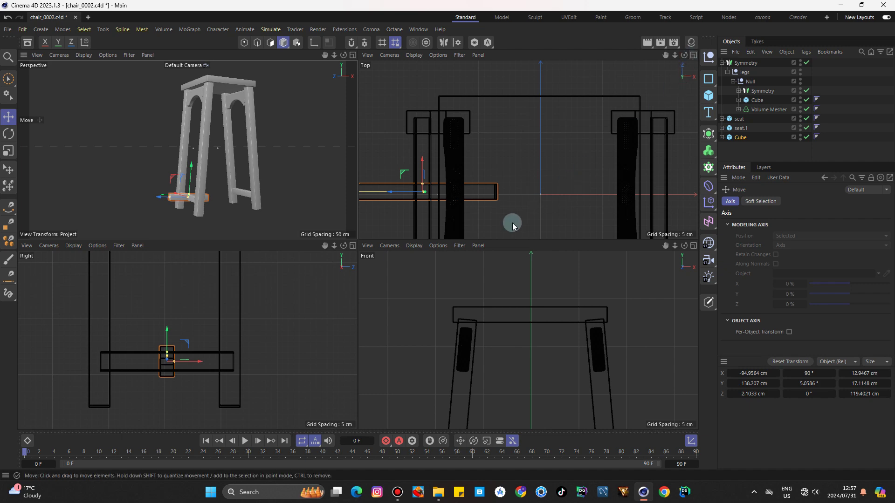
click(692, 245)
drag(675, 55, 670, 57)
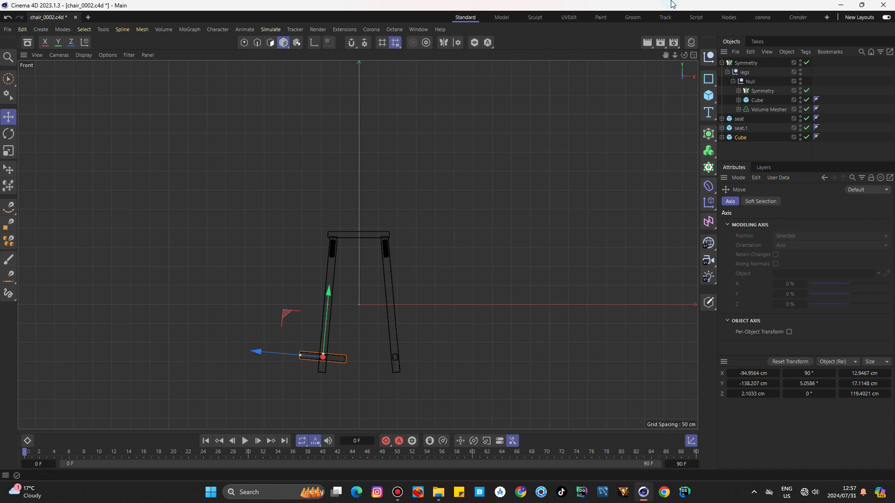
click(789, 294)
click(740, 137)
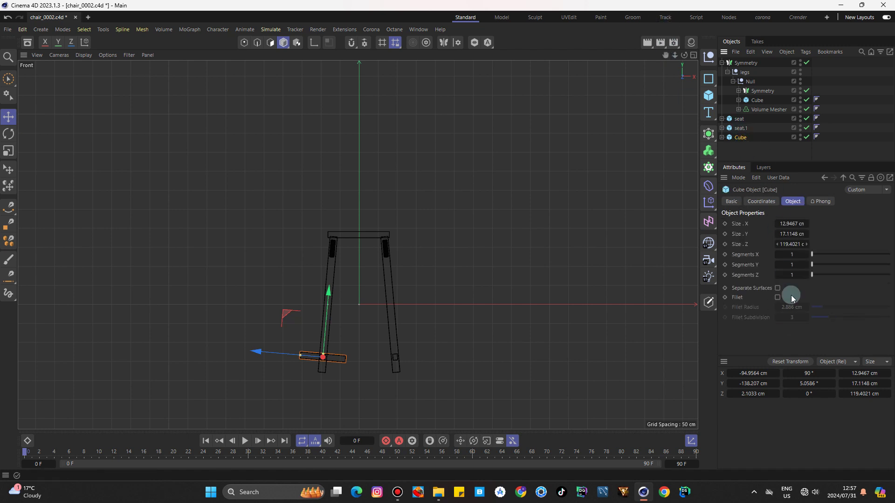
text(0)
key(Return)
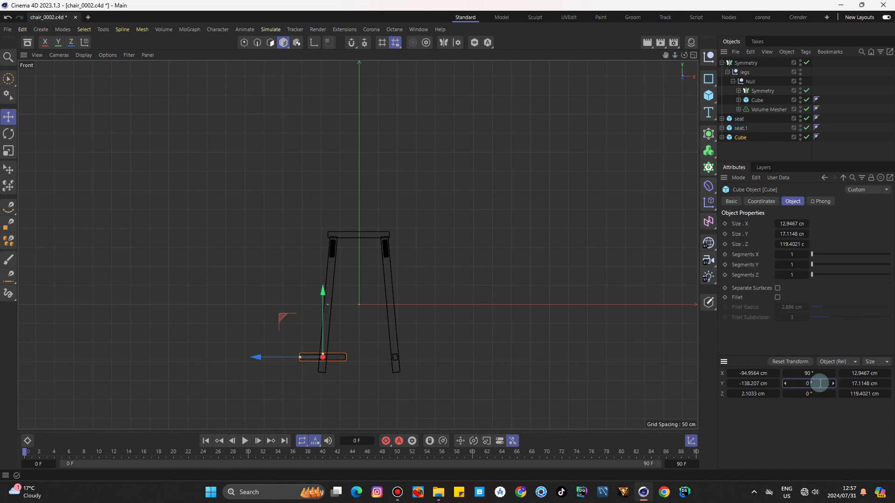
Step: Stretch the Cube bar to 197.5 cm so it spans both front legs
click(694, 56)
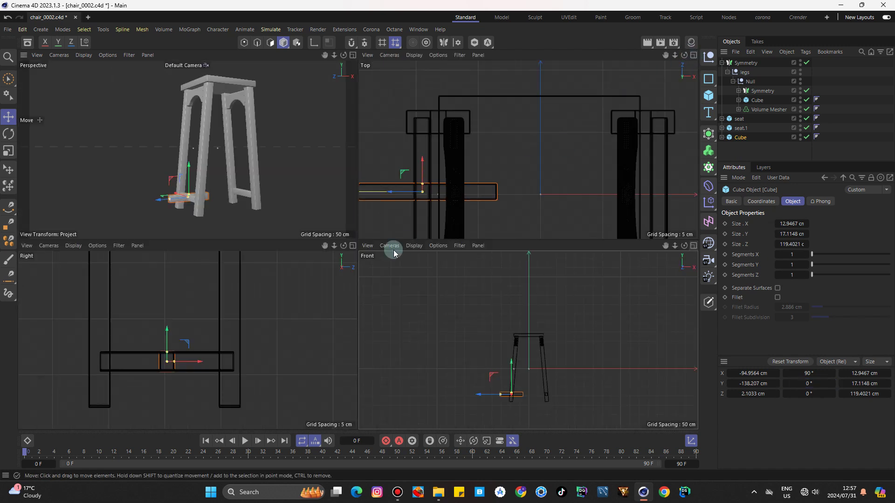
click(694, 246)
scroll(351, 359, up, 3)
scroll(345, 359, up, 3)
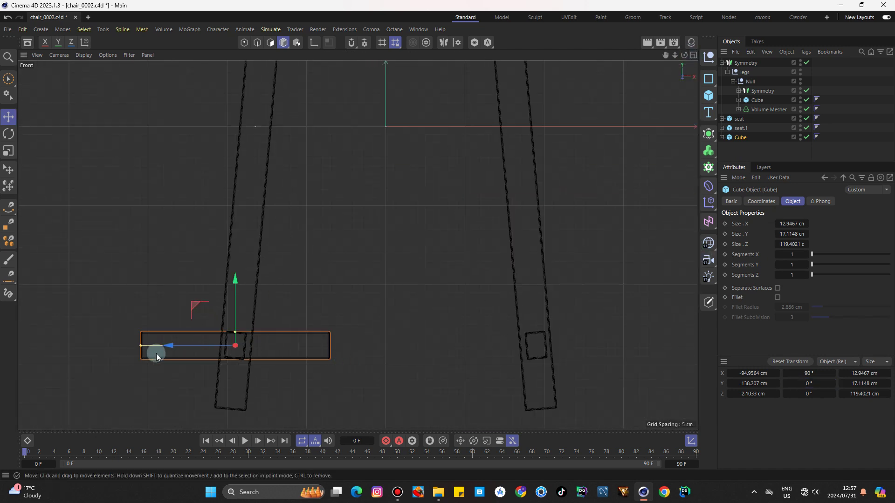
mouse_move(156, 353)
mouse_down()
mouse_move(321, 347)
mouse_move(236, 361)
mouse_up()
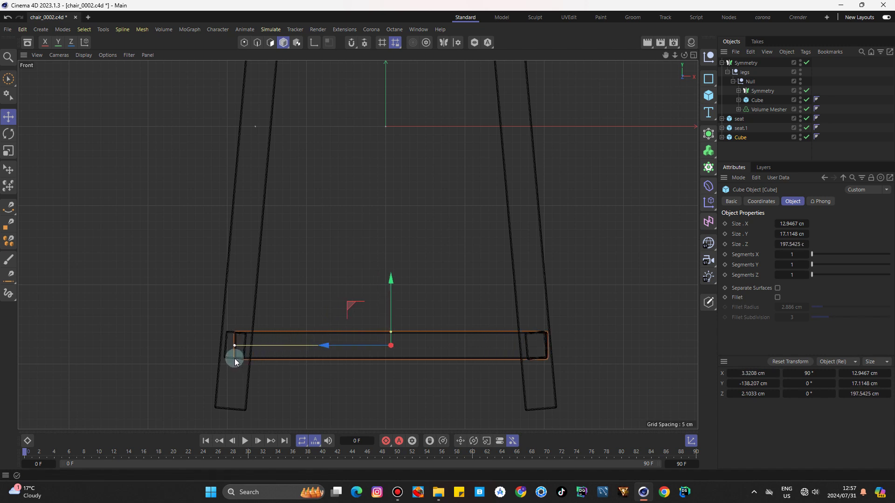
click(695, 55)
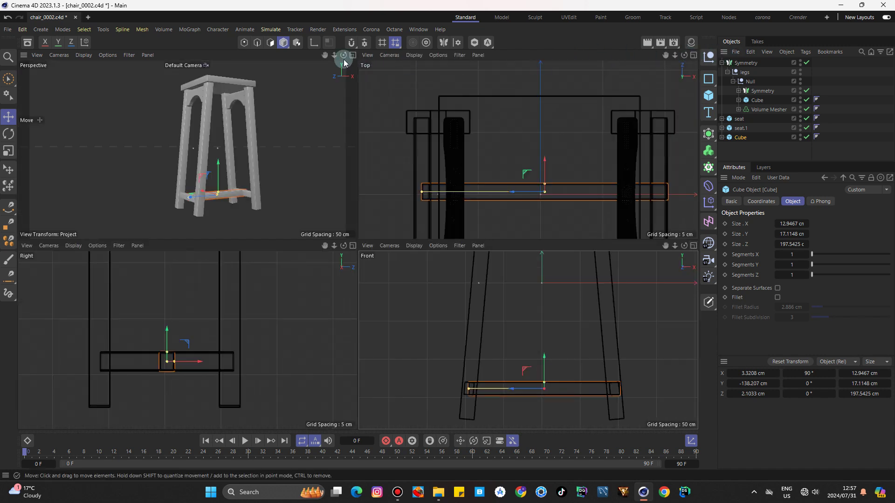
click(403, 55)
Step: Slide the crossbar stretcher back along Z toward the legs
drag(685, 58, 591, 187)
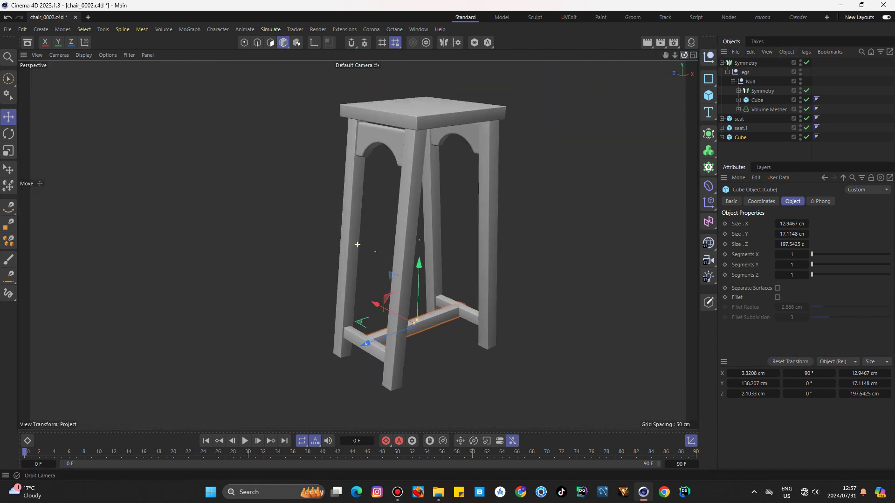
scroll(345, 283, up, 5)
drag(345, 283, 424, 322)
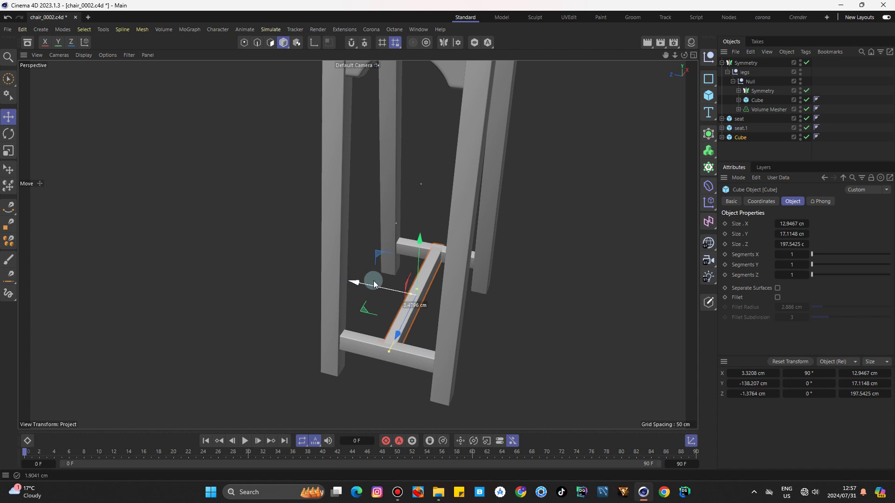
scroll(424, 321, up, 2)
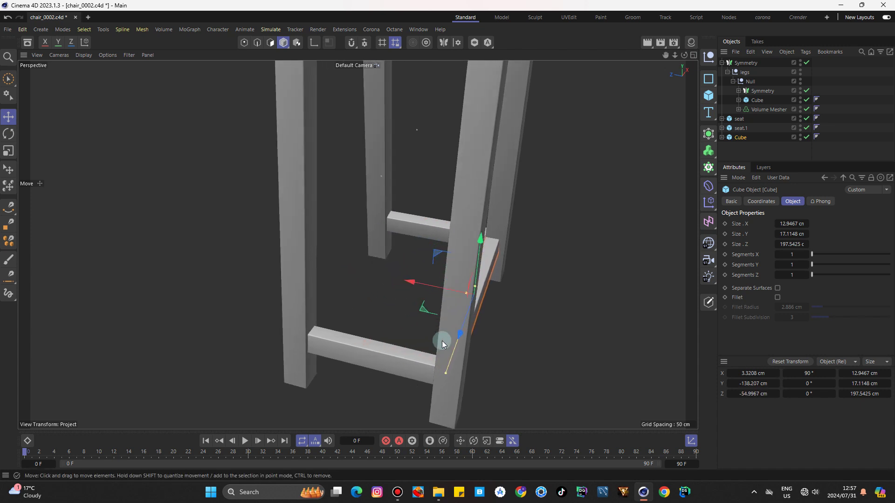
scroll(485, 343, up, 2)
scroll(486, 343, up, 3)
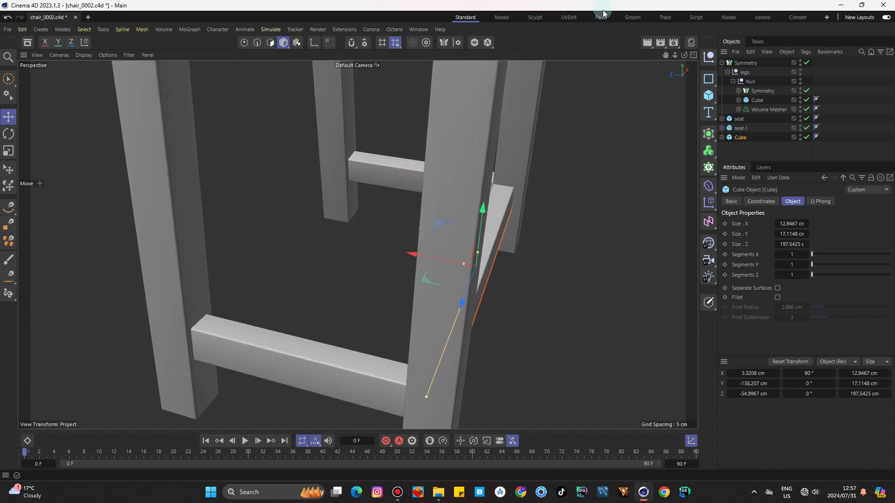
Step: In wireframe display, nudge the stretcher further back to about −58 cm on Z
drag(674, 55, 360, 246)
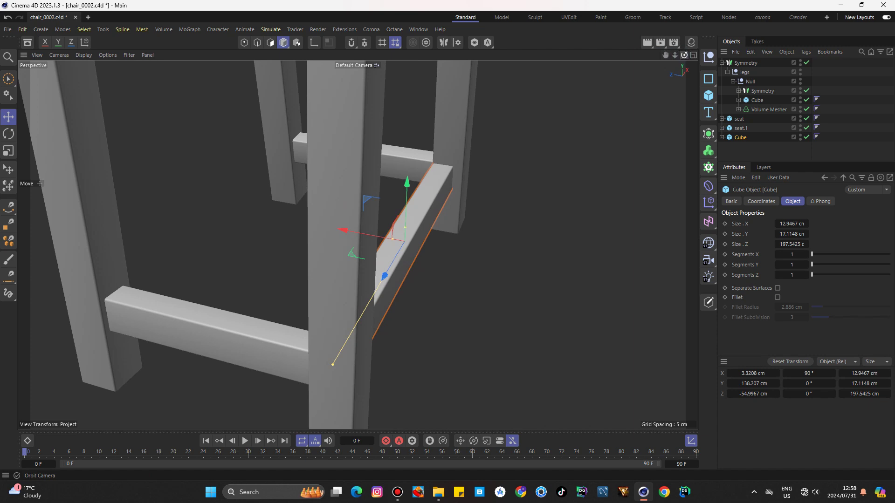
drag(684, 55, 644, 129)
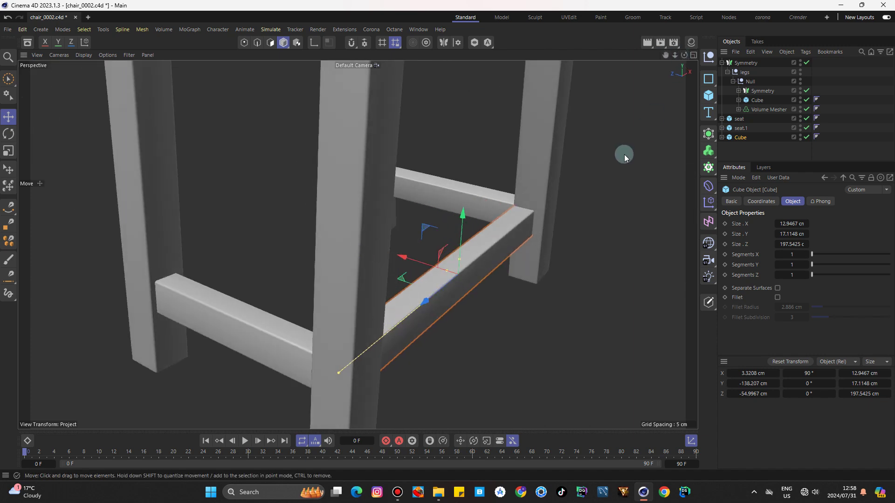
key(n)
key(g)
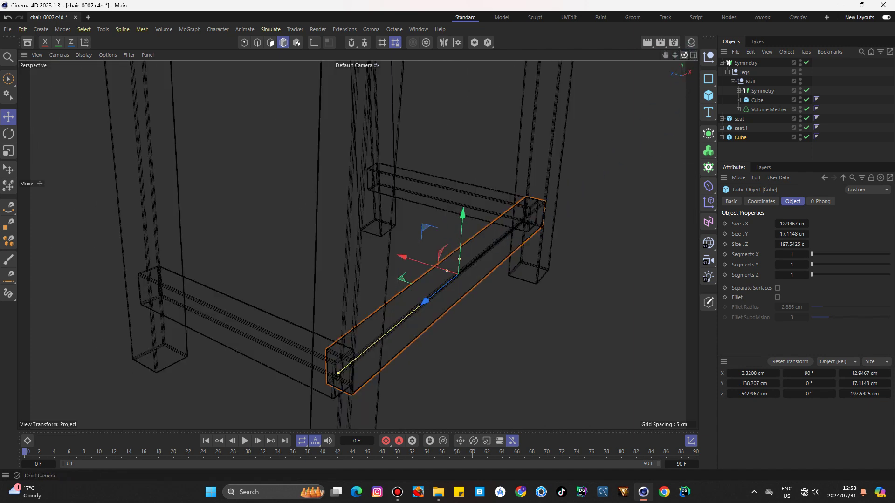
drag(683, 55, 686, 57)
drag(356, 193, 359, 202)
Step: Restore shaded display, briefly toggle edge outlines, check the fit, and deselect the stretcher
key(n)
key(a)
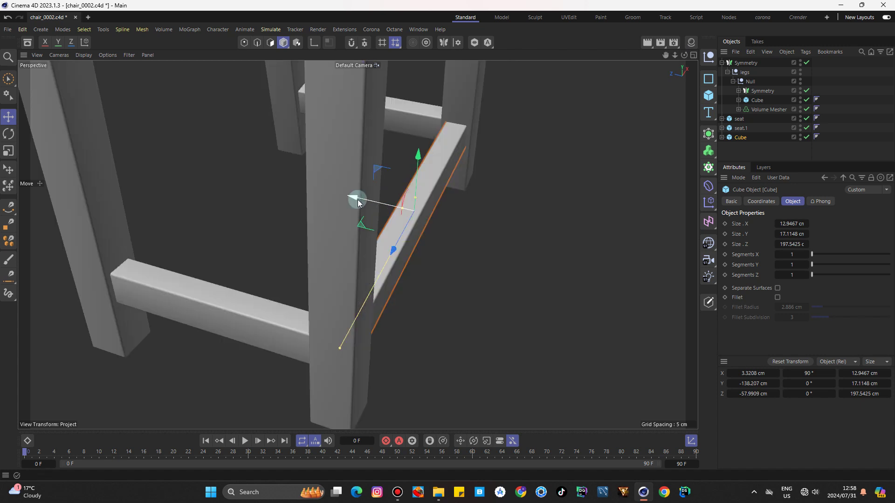
key(n)
key(b)
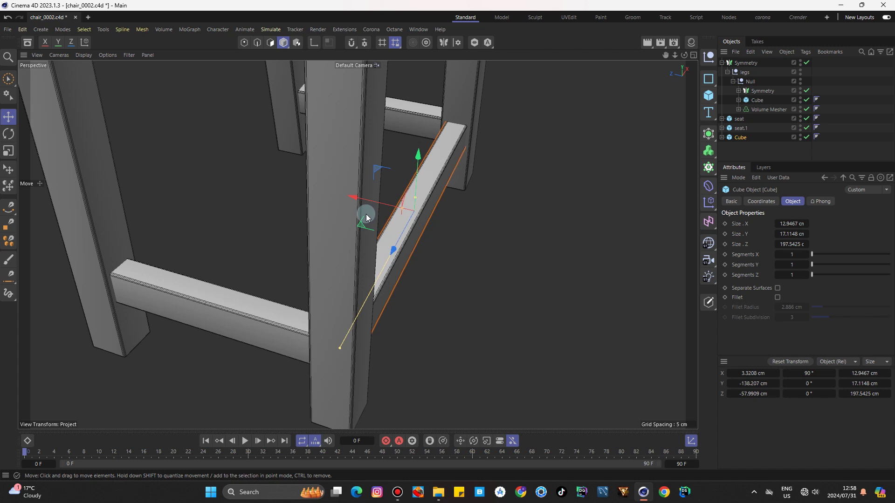
key(n)
key(a)
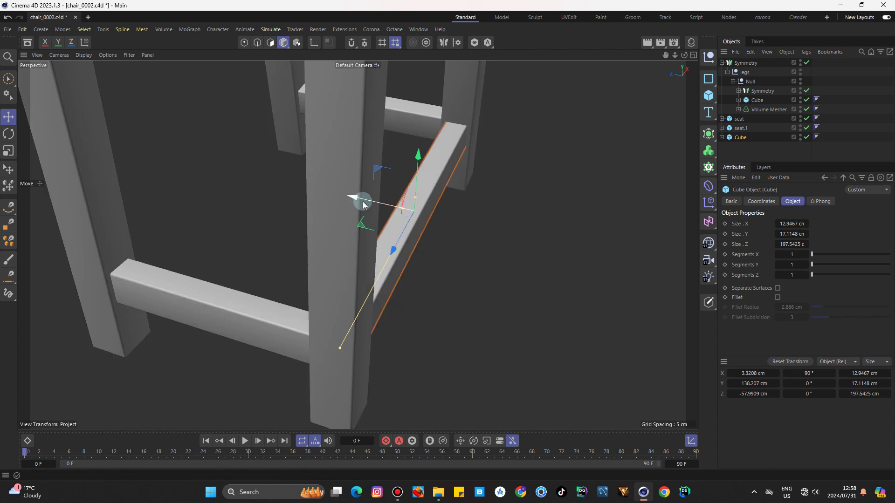
alt+drag(363, 205, 356, 243)
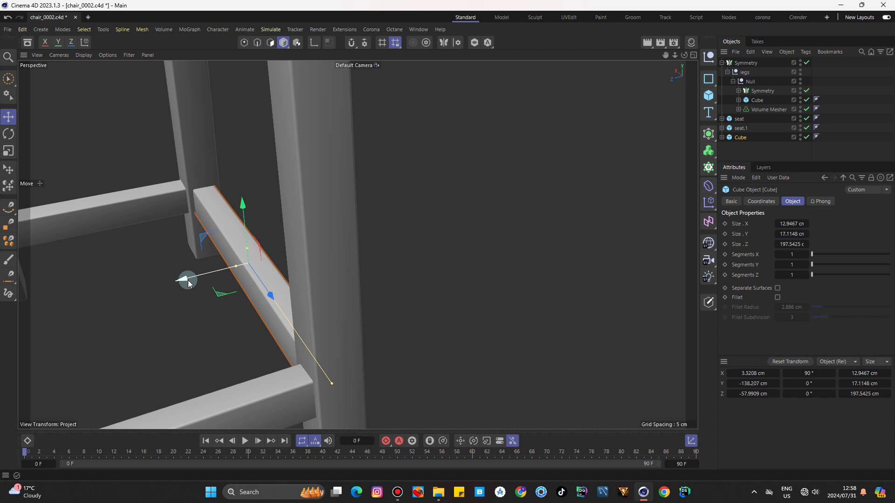
click(566, 158)
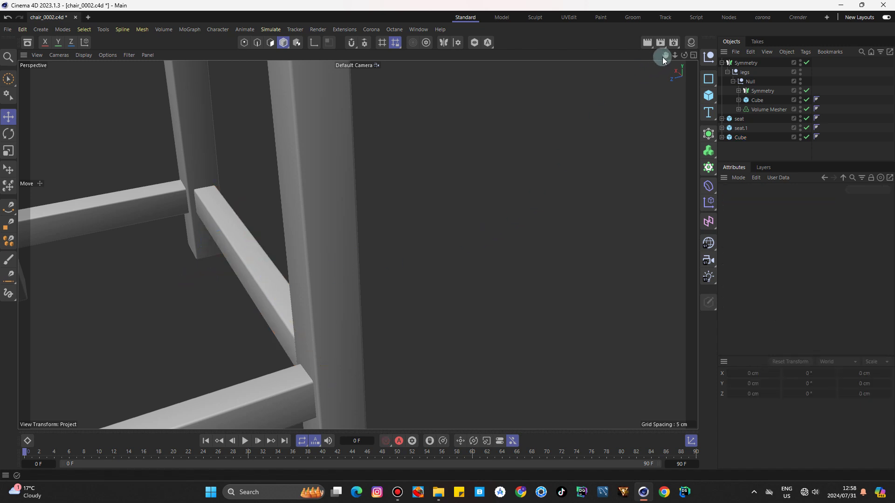
Step: Reframe the whole stool, drag the Objects/Attributes divider down, and select the Cube stretcher
scroll(357, 243, down, 3)
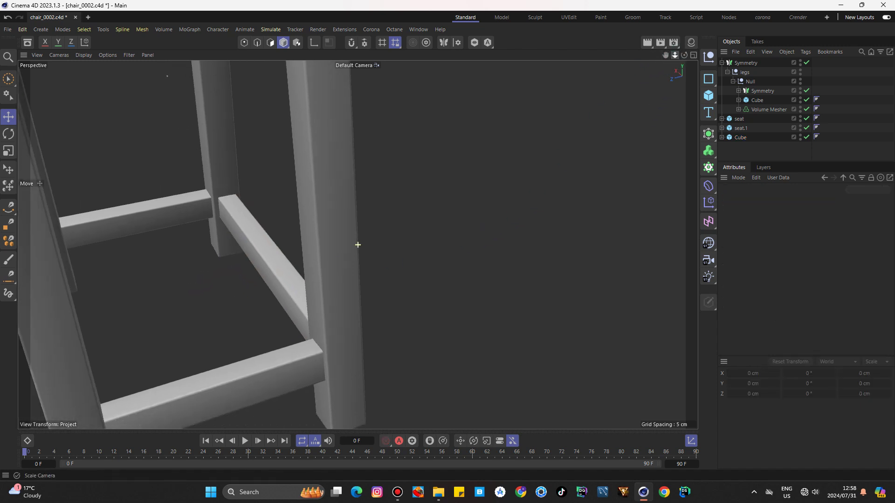
scroll(357, 244, down, 5)
scroll(357, 245, down, 1)
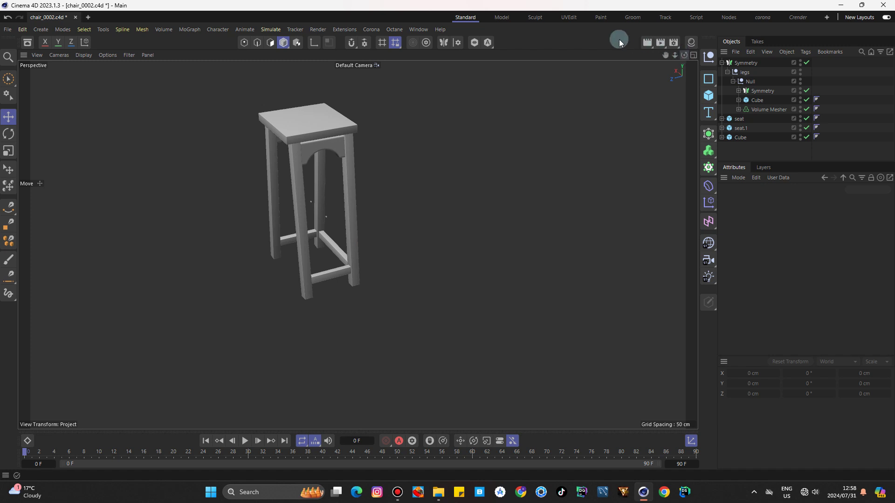
mouse_move(684, 55)
mouse_down()
mouse_move(614, 51)
mouse_move(663, 57)
mouse_move(644, 56)
mouse_up()
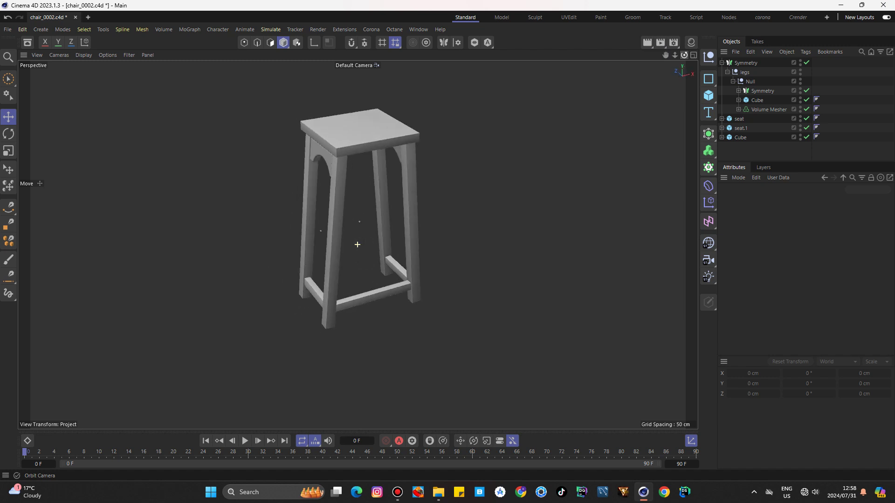
key(alt+h)
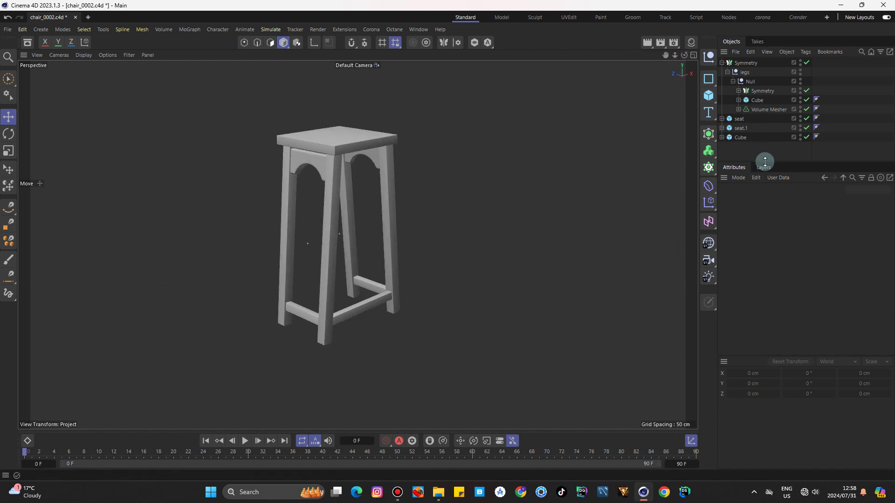
drag(765, 160, 765, 239)
click(739, 137)
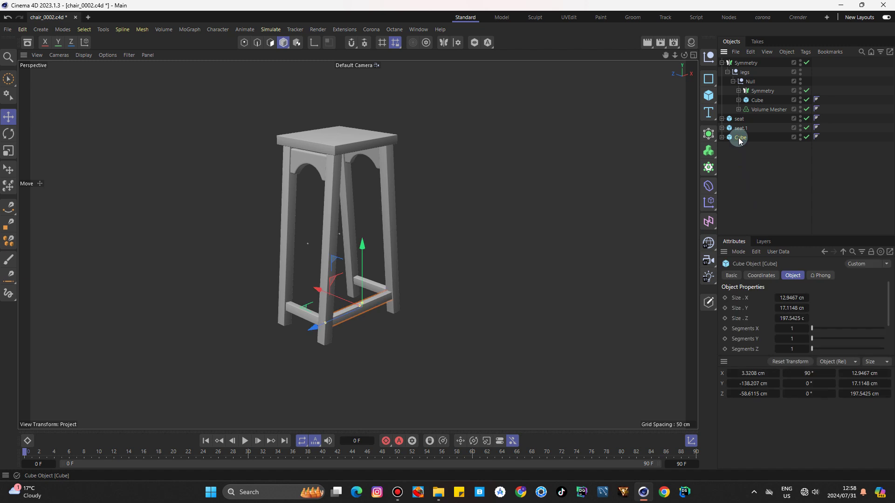
Step: Add a Null object, try parenting the crossbar Cube, then undo that hierarchy change
click(708, 56)
drag(740, 146, 739, 127)
key(F5)
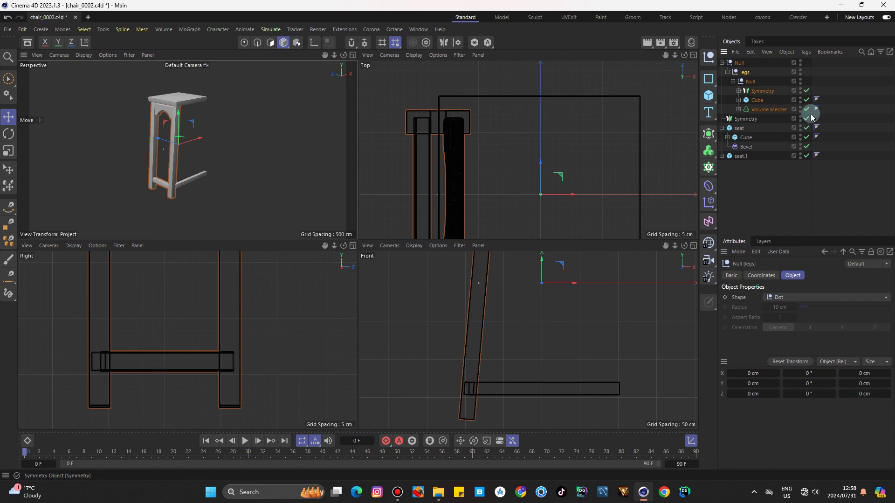
click(353, 56)
click(483, 125)
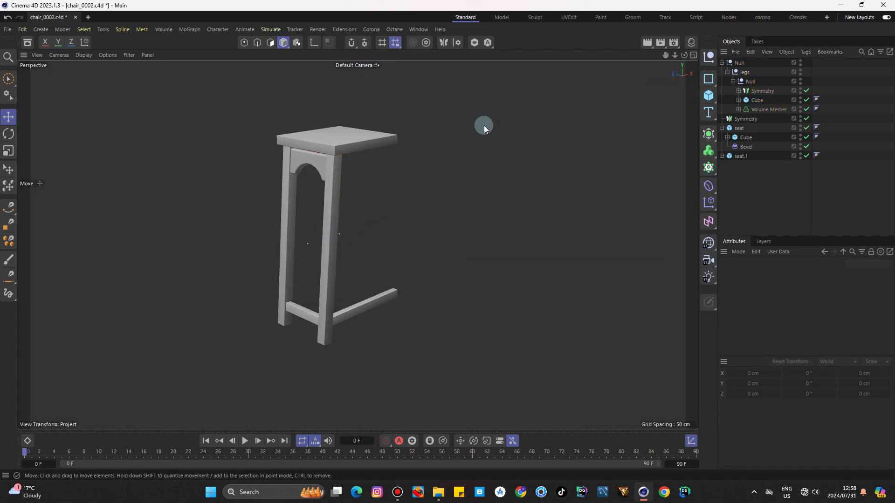
key(ctrl+z)
key(ctrl+z)
key(ctrl+z)
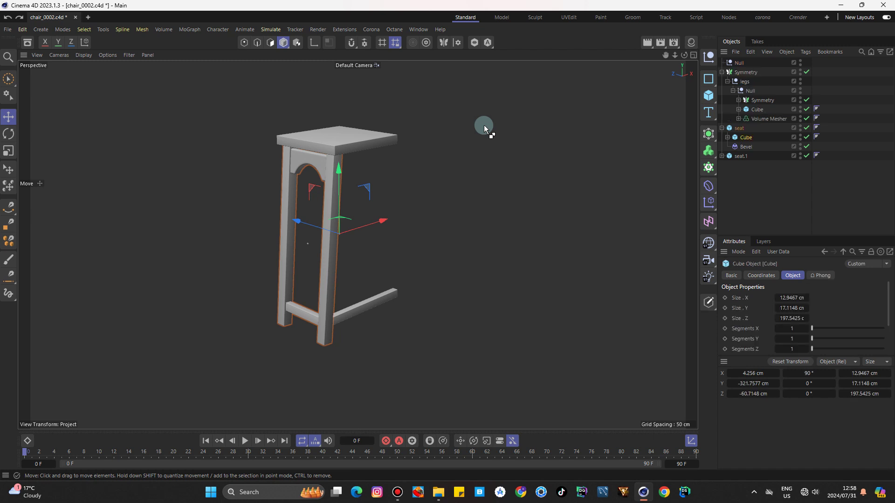
Step: Put seat.1 inside the new Null and move the crossbar Cube out to the top level
click(738, 156)
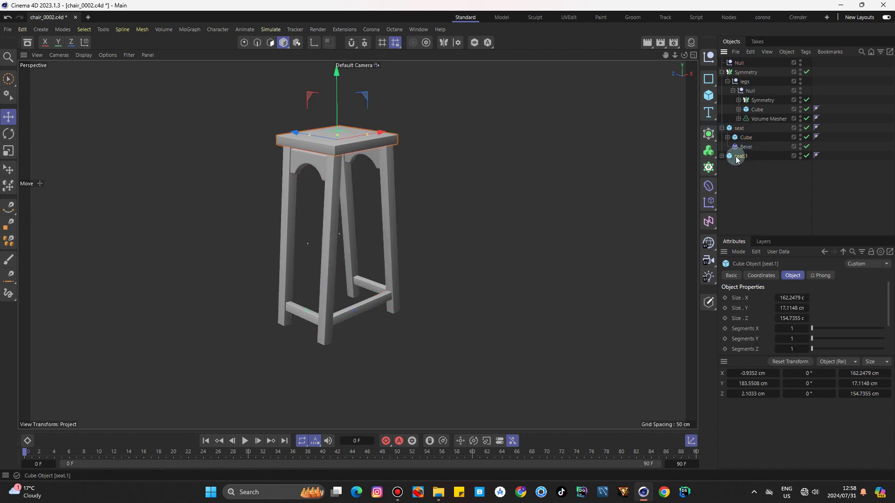
drag(735, 159, 740, 64)
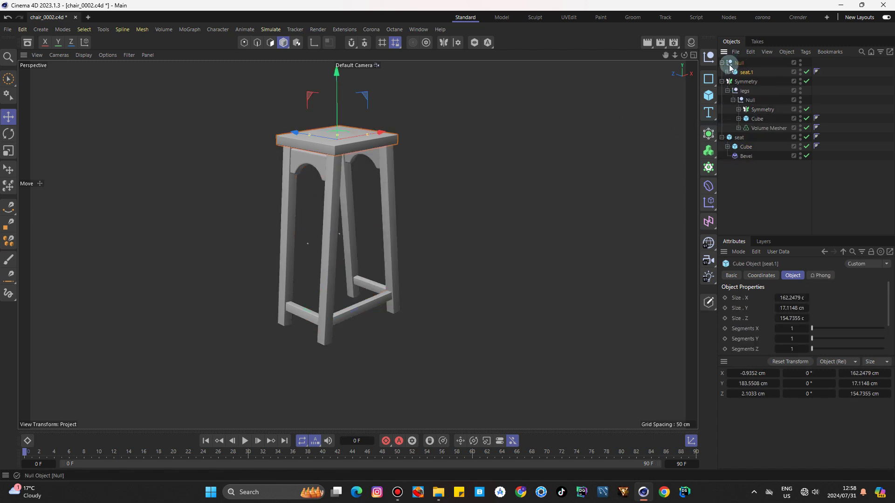
click(743, 63)
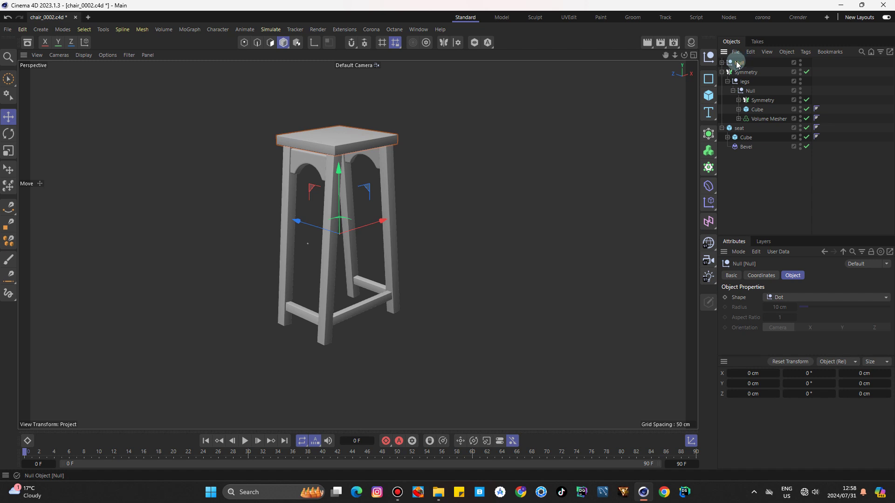
click(729, 138)
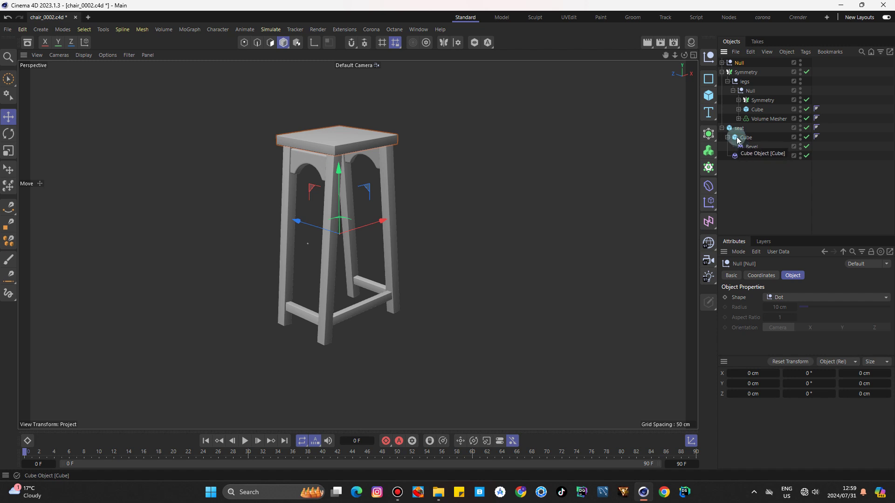
click(736, 138)
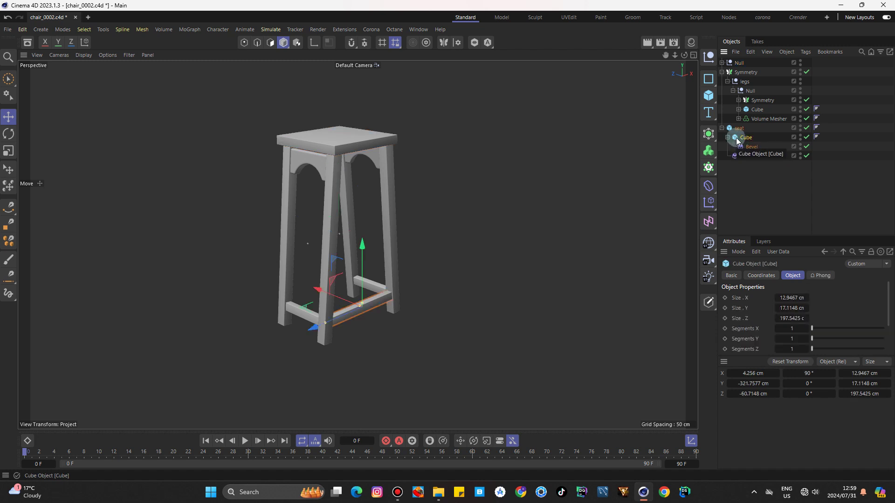
drag(731, 140, 734, 180)
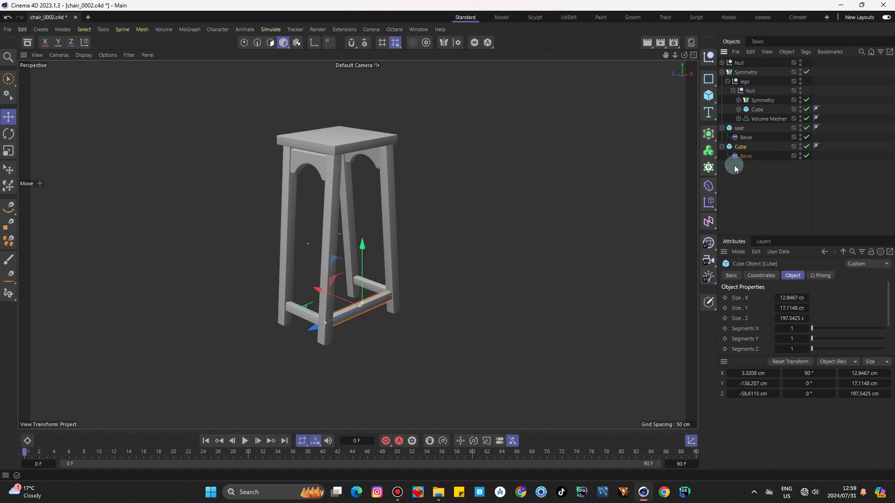
Step: Paste seat.1 into the top Null, then move it back to the top level
click(733, 63)
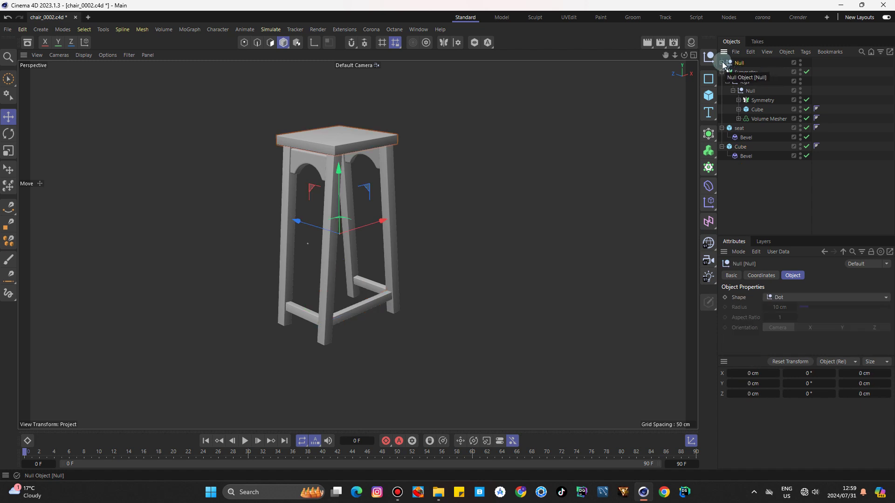
key(ctrl+v)
click(743, 73)
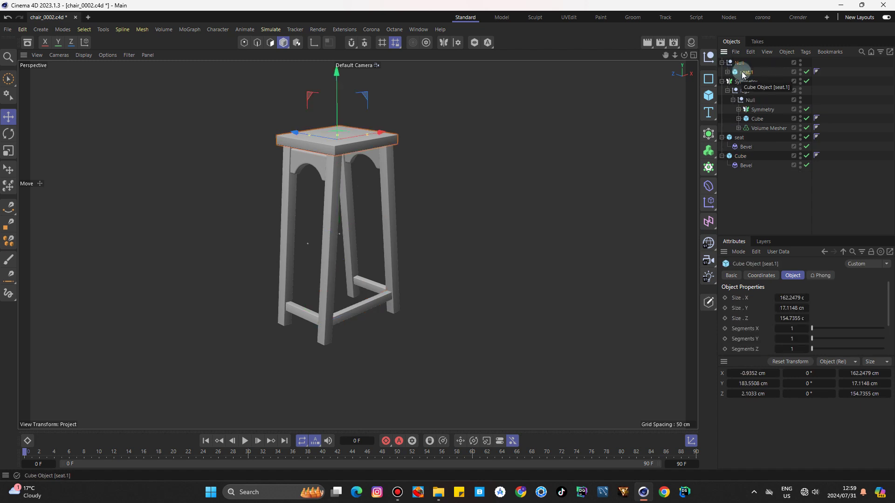
drag(745, 73, 745, 194)
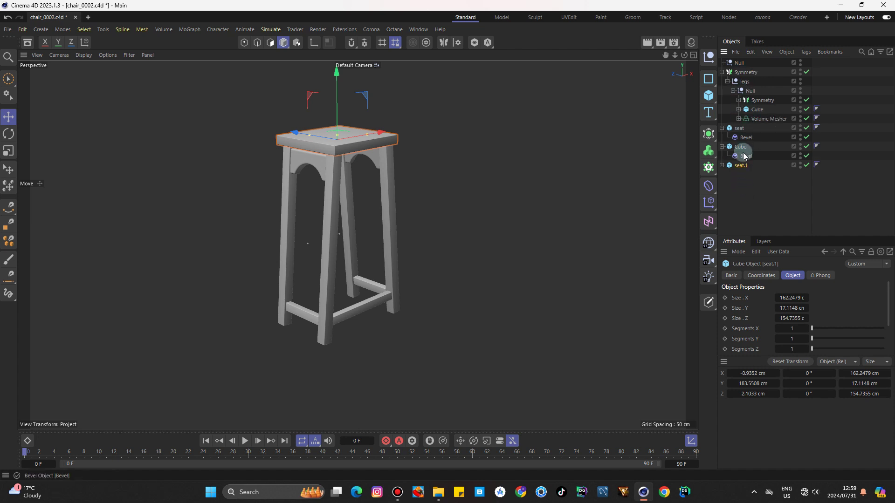
Step: Delete the duplicate seat.1 and place the crossbar Cube inside the top Null
click(722, 146)
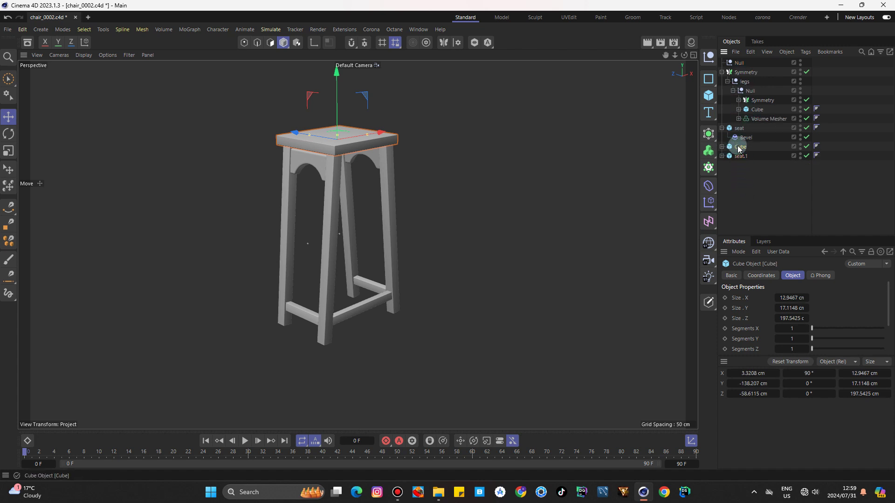
click(738, 130)
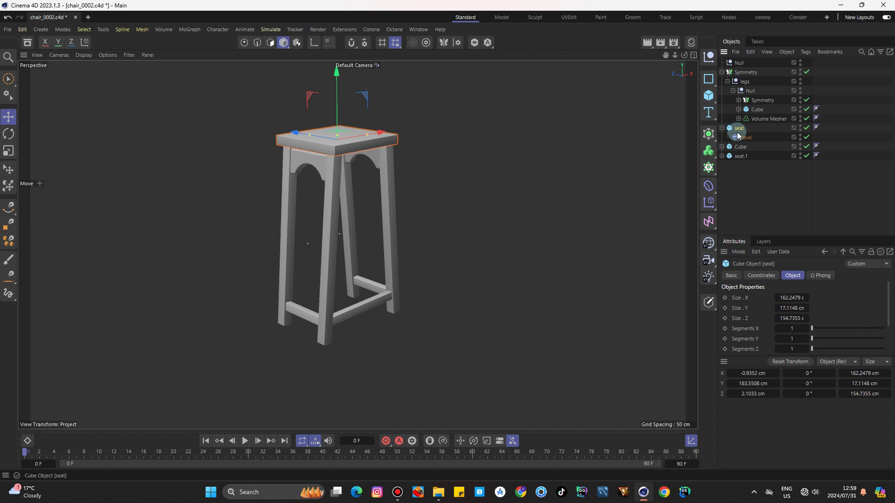
click(738, 156)
key(Delete)
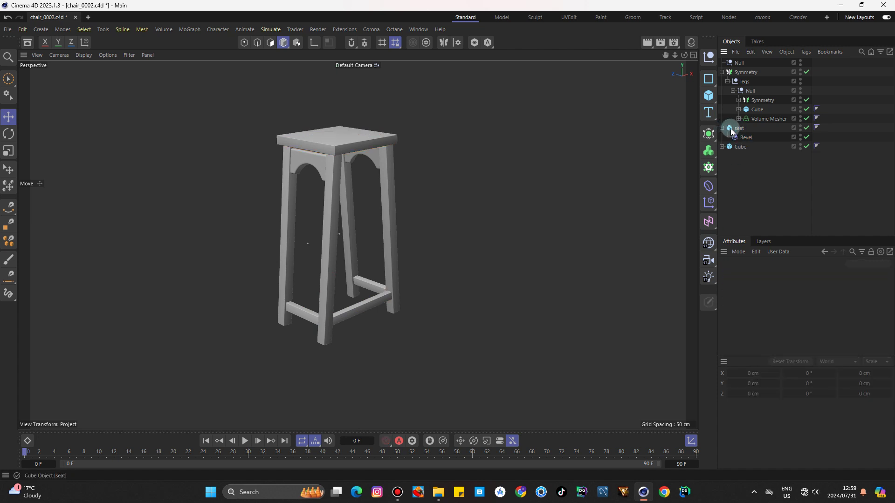
click(740, 147)
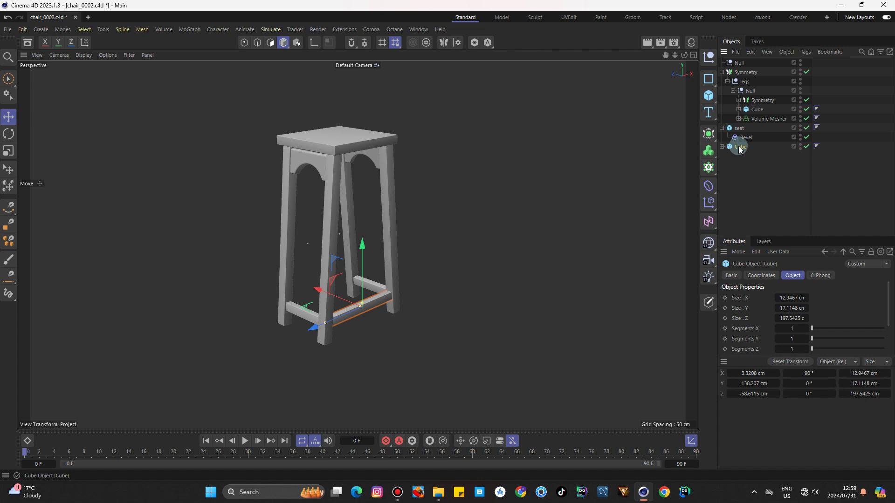
drag(740, 147, 738, 63)
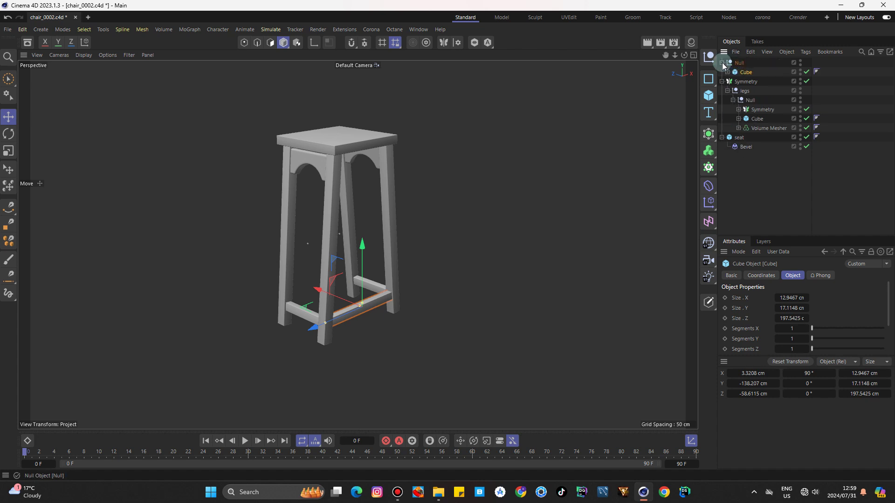
Step: Wrap the stretcher Null in a Symmetry generator with Mirror Plane set to XY
click(722, 62)
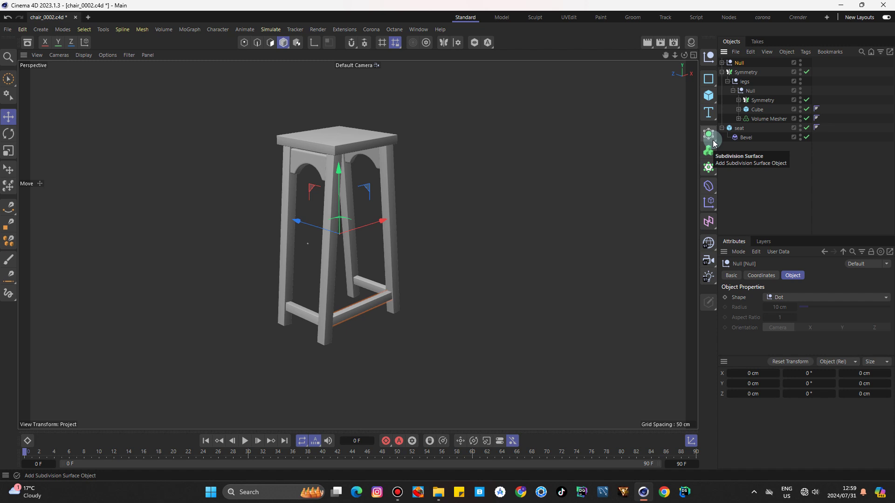
drag(715, 144, 748, 243)
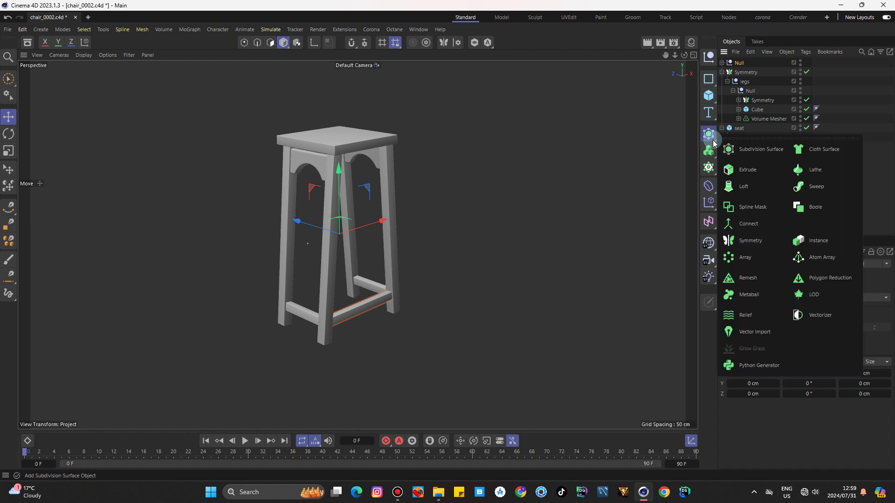
alt+click(747, 241)
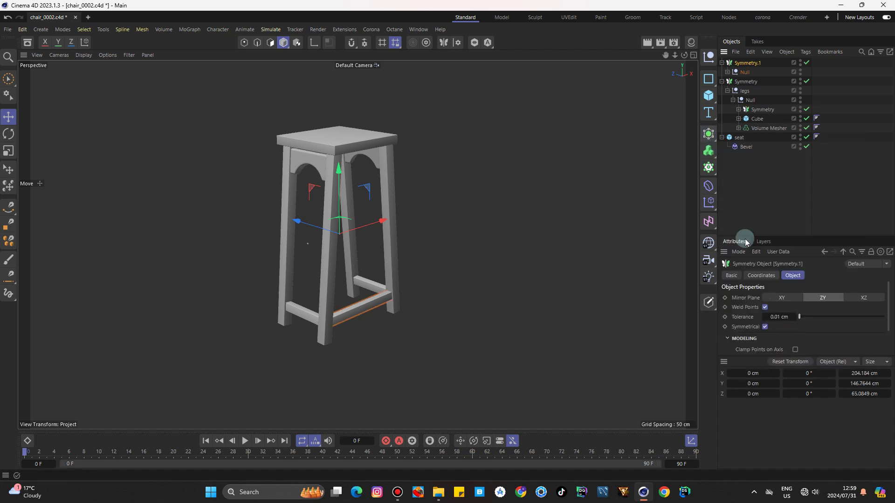
click(781, 298)
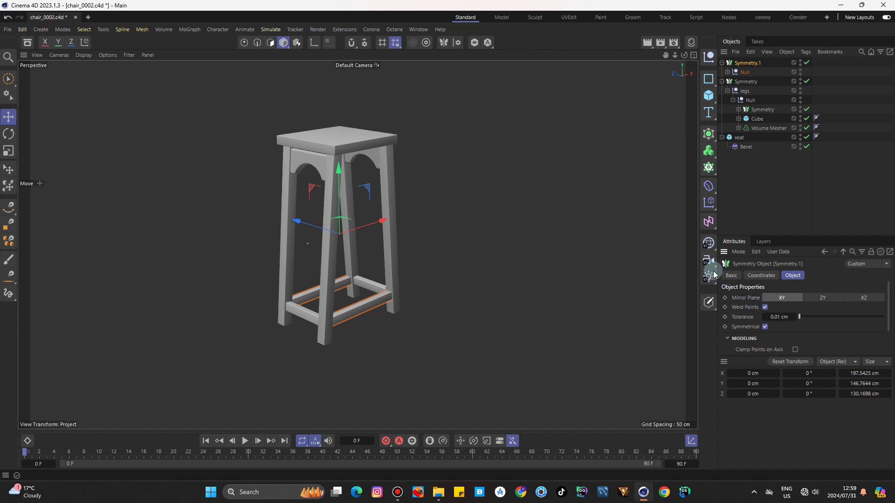
click(597, 217)
mouse_move(675, 55)
mouse_down()
mouse_move(667, 74)
mouse_move(684, 55)
mouse_up()
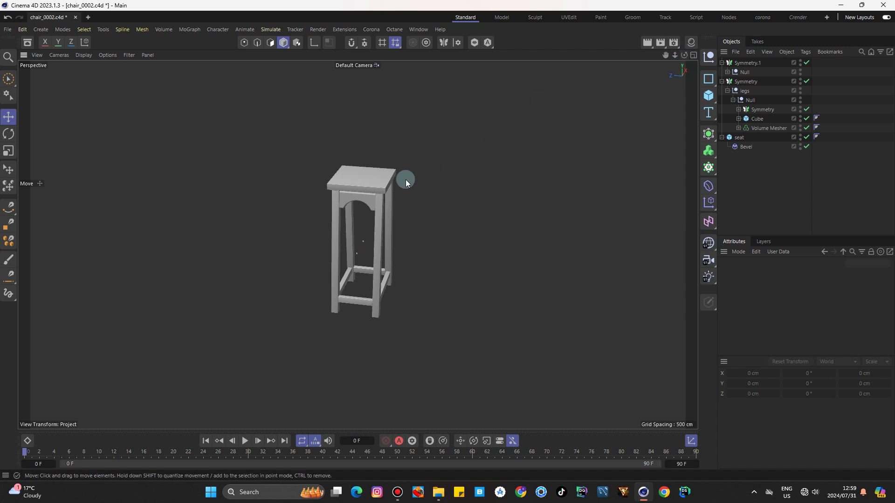
scroll(371, 194, up, 3)
scroll(376, 203, up, 3)
scroll(381, 206, up, 2)
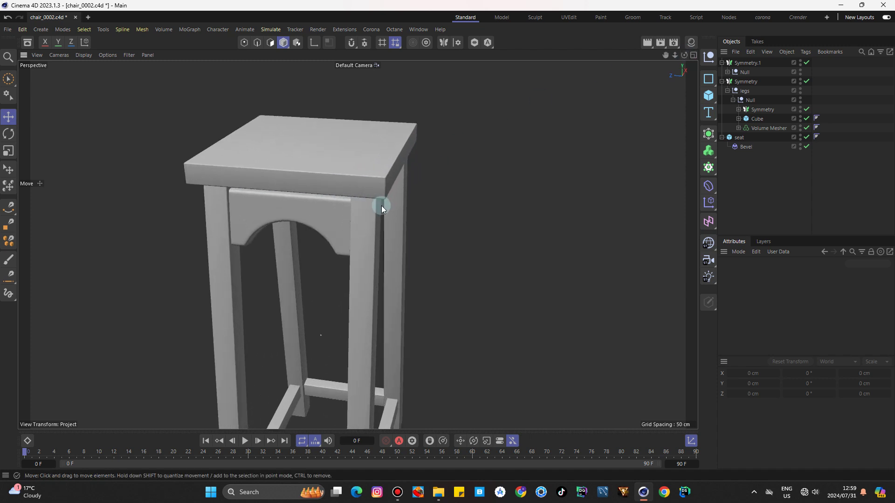
Step: Save the project incrementally as chair_0003.c4d
click(7, 29)
click(31, 176)
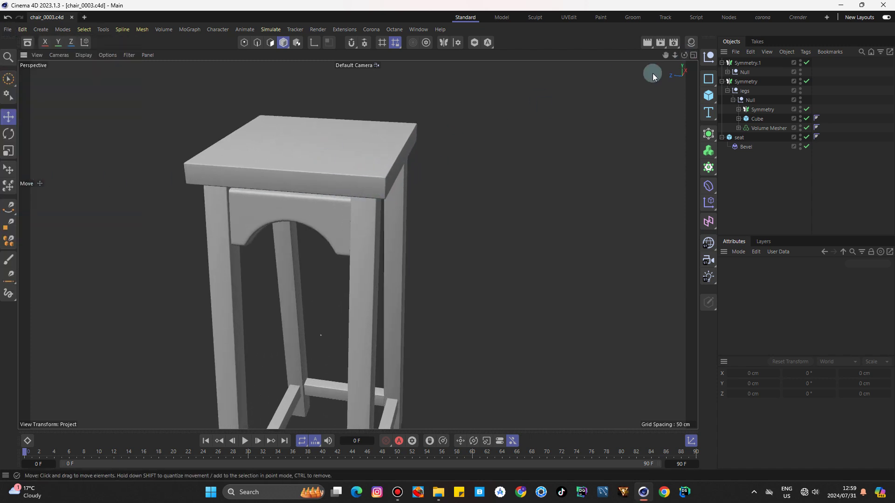
drag(665, 56, 662, 58)
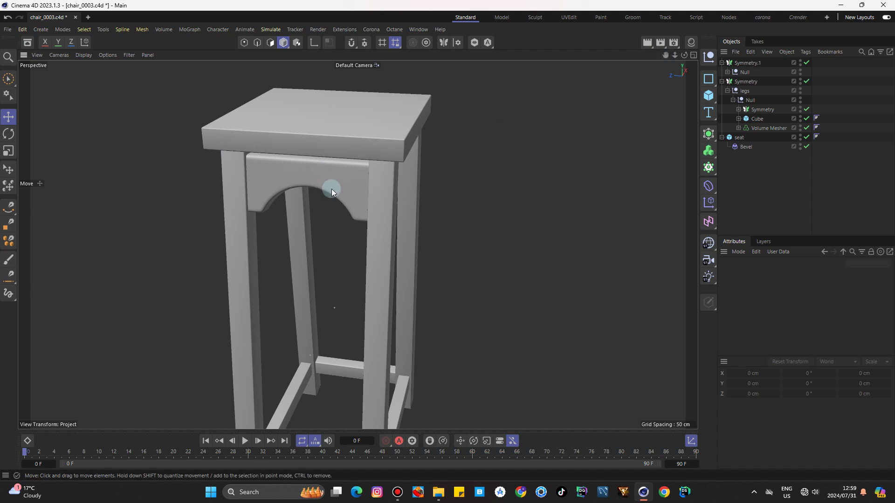
click(756, 129)
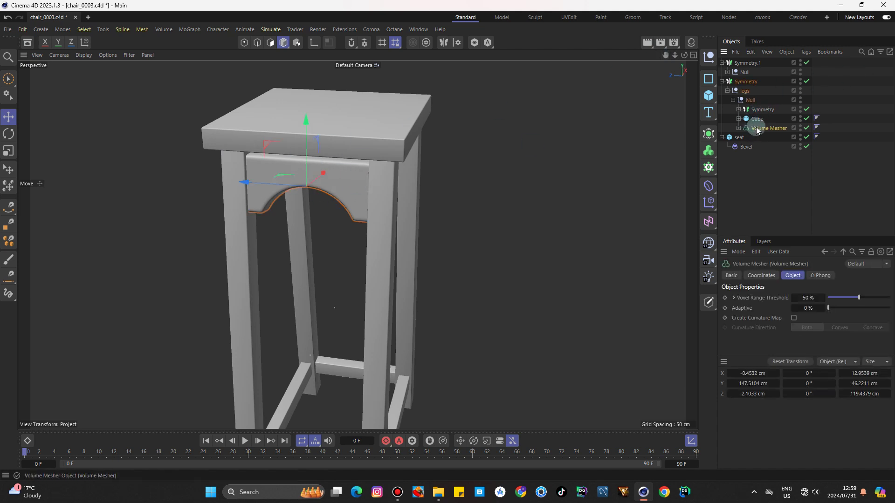
Step: Duplicate the Volume Mesher to the top level and set its Z rotation to 0°
ctrl+drag(762, 130, 759, 176)
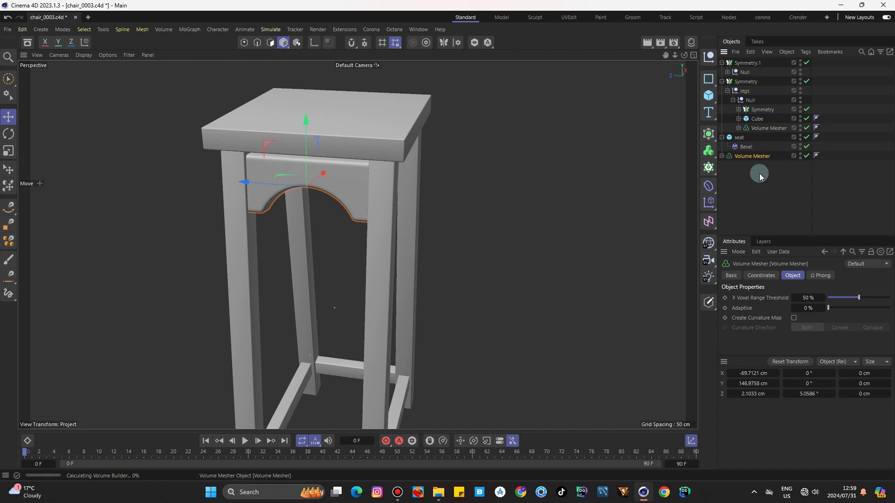
drag(675, 55, 358, 245)
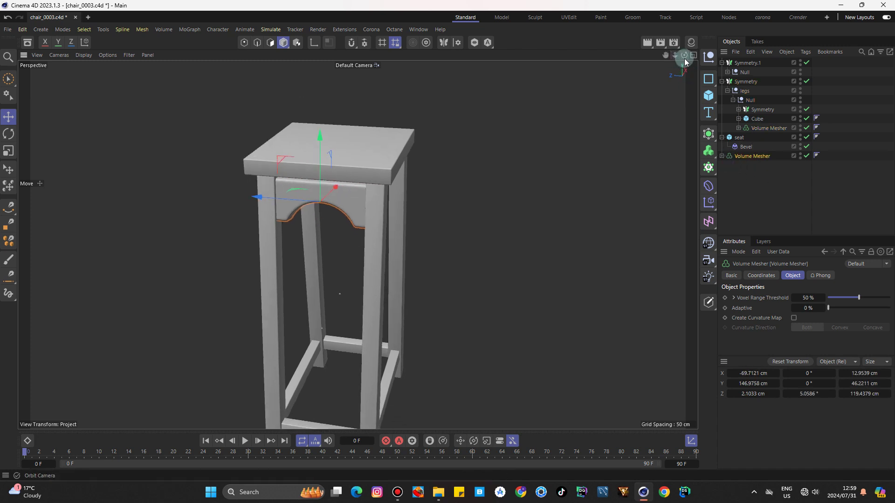
drag(684, 55, 698, 78)
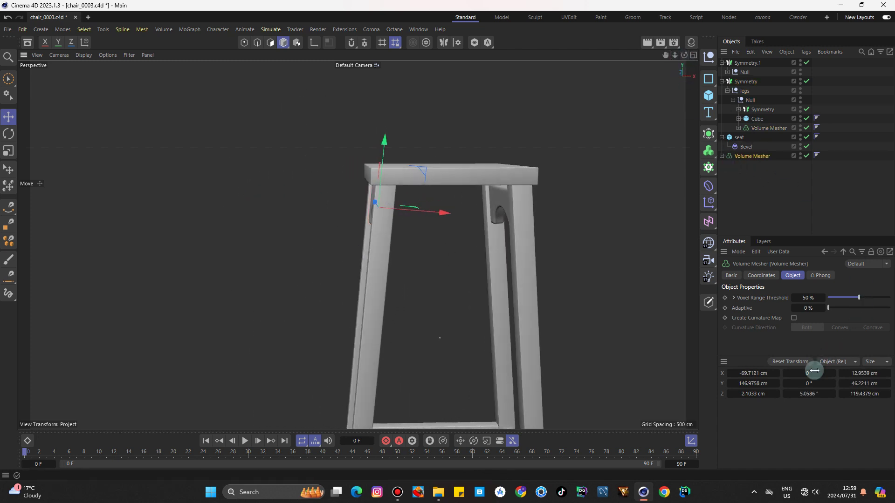
click(806, 394)
text(0)
key(Return)
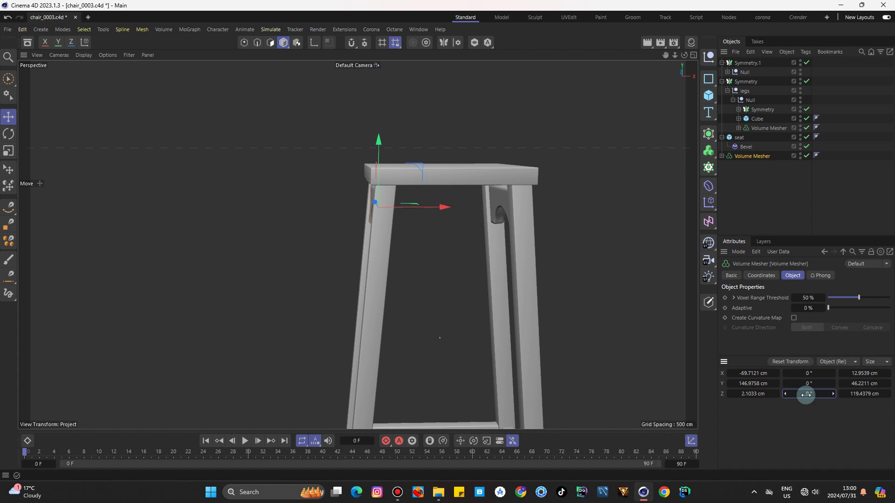
Step: Disable the copy's Volume Builder and Volume Mesher, hide its Capsule, and collapse it
click(721, 156)
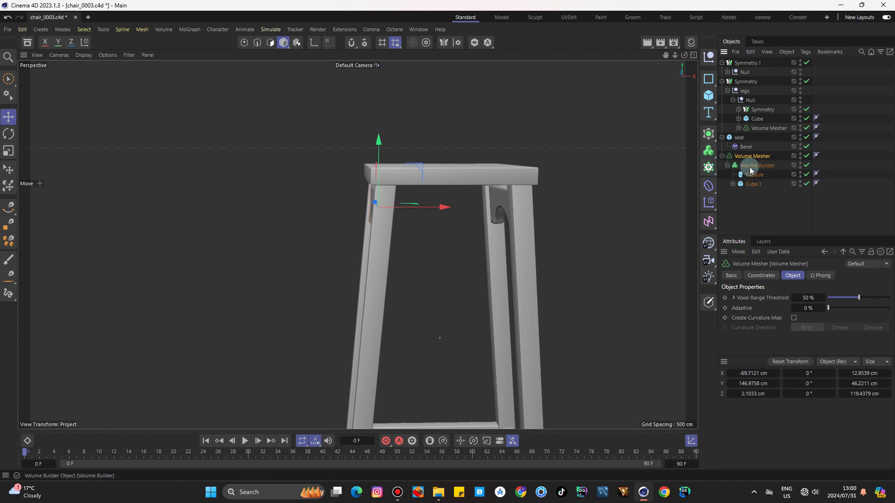
click(806, 166)
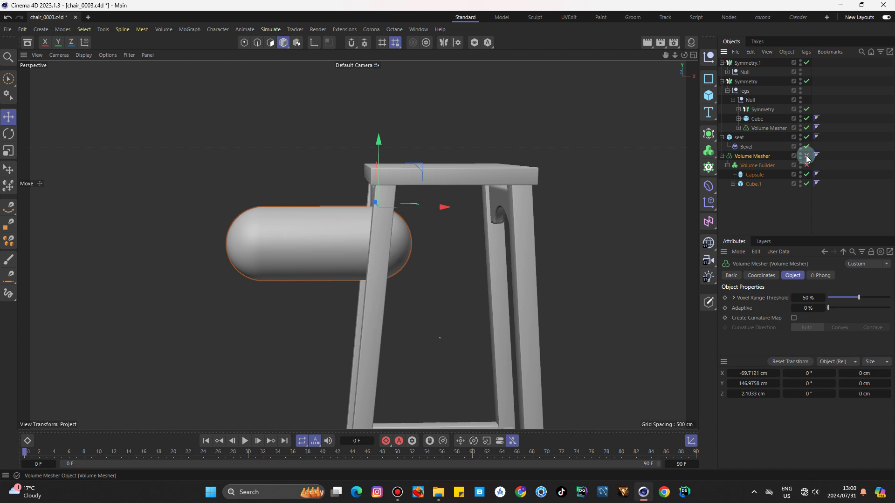
click(806, 156)
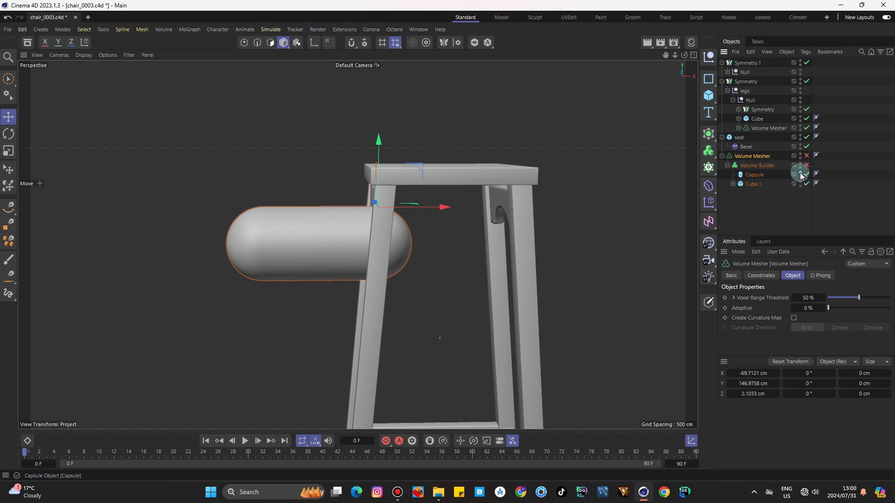
click(801, 174)
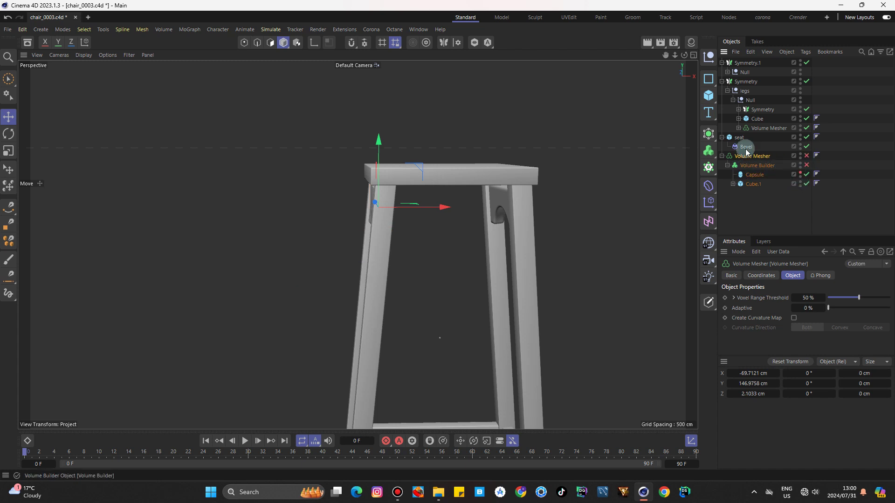
click(722, 156)
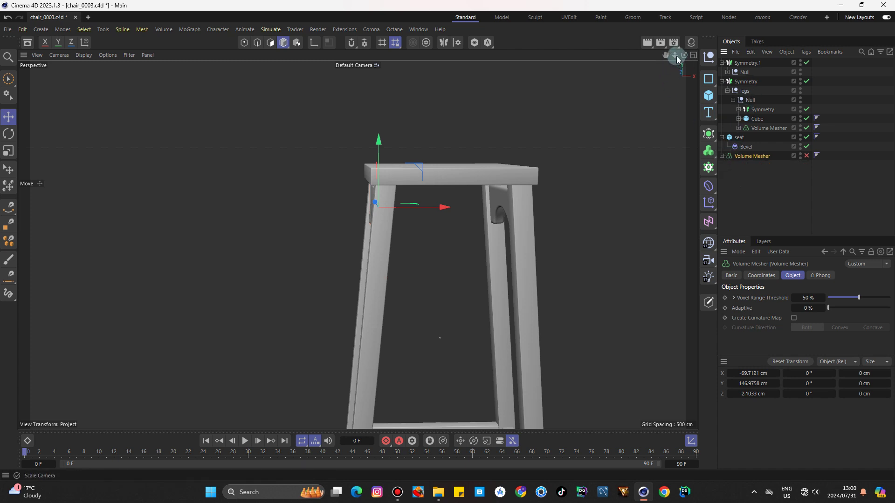
Step: Rotate the apron block 90° so it faces the front
drag(676, 56, 2, 142)
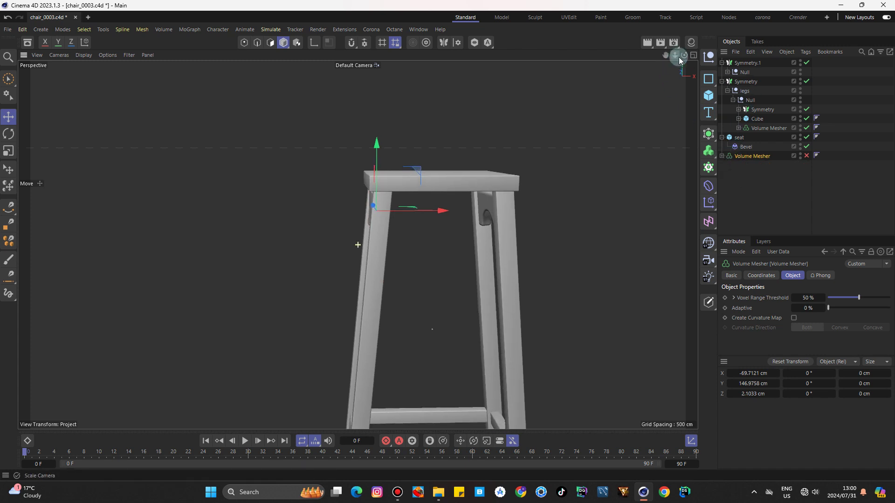
click(8, 134)
drag(332, 212, 359, 215)
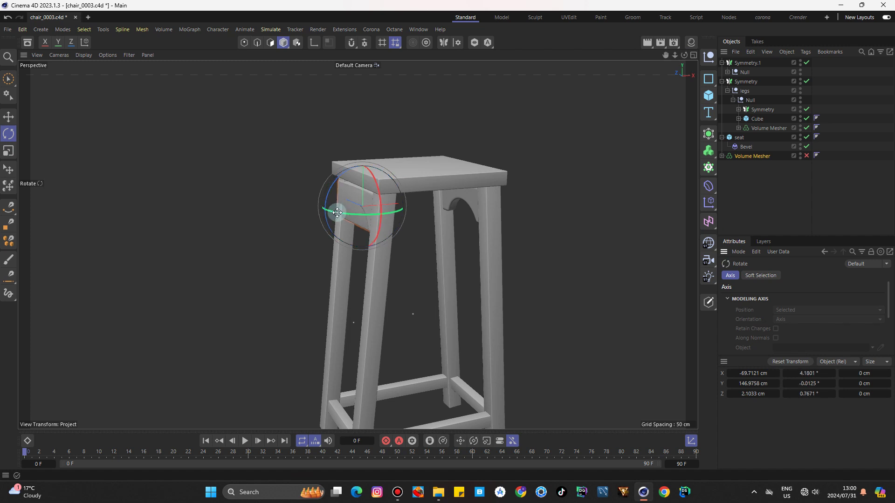
key(ctrl+z)
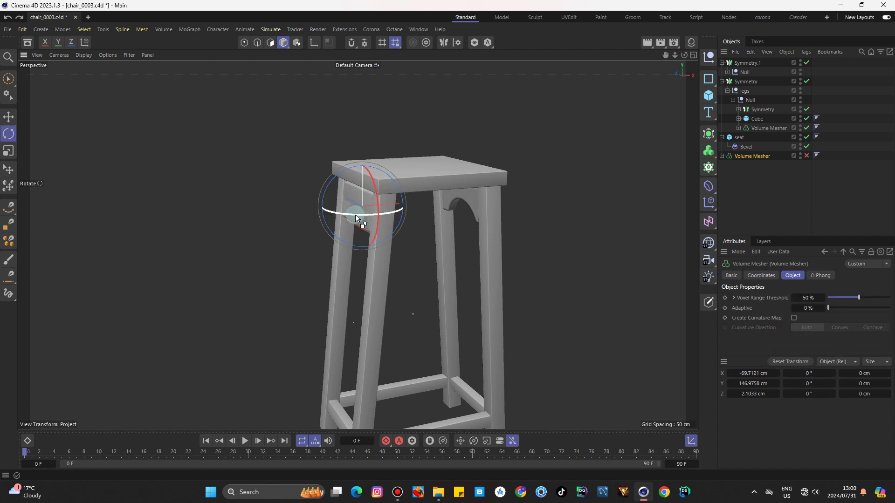
drag(339, 215, 441, 224)
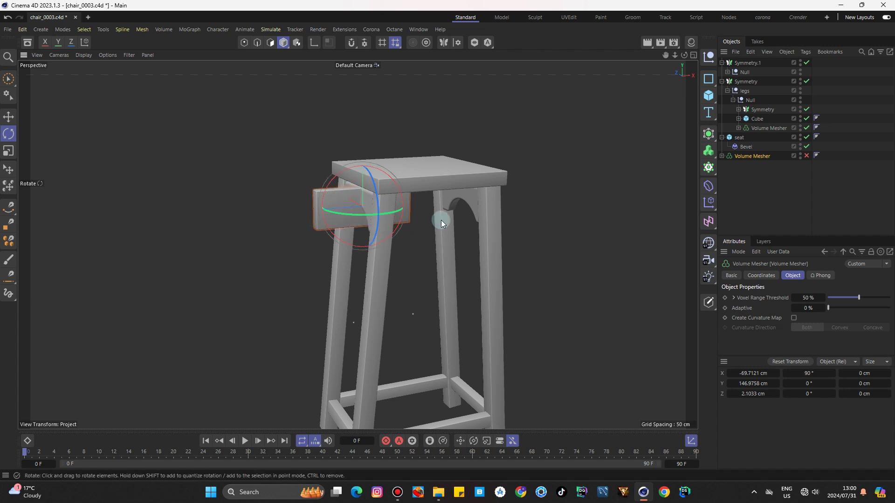
Step: In the Front view, move the apron block along X to about 1.39 cm, centred between the legs
middle_click(652, 75)
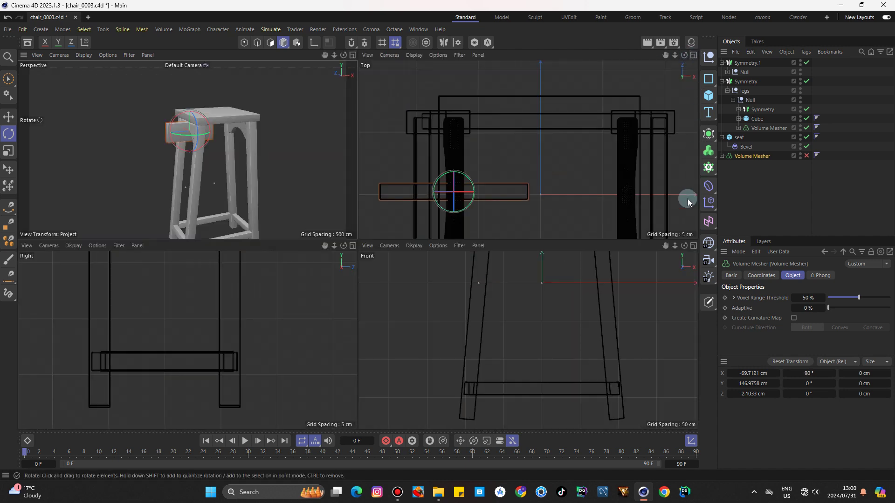
drag(675, 246, 666, 247)
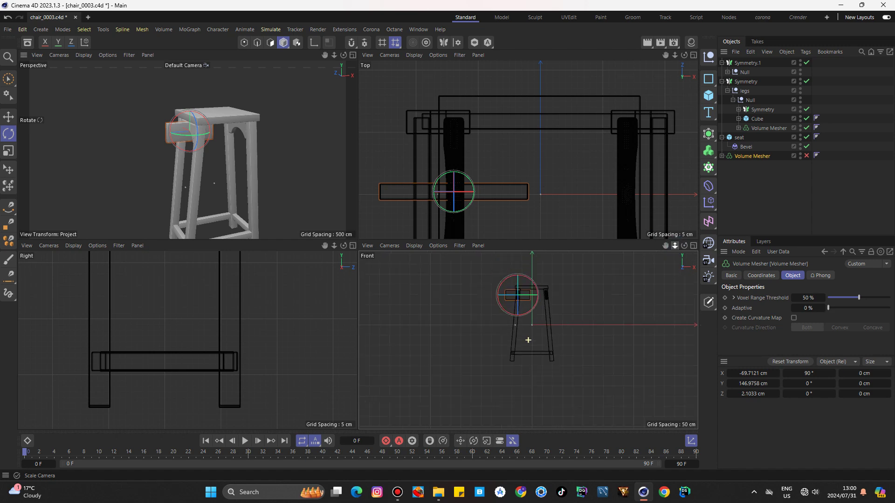
middle_click(684, 247)
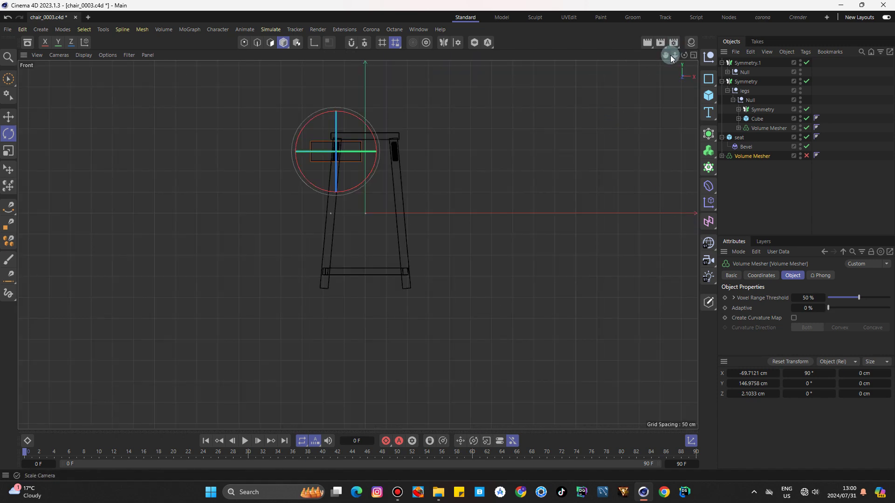
drag(670, 55, 358, 244)
drag(675, 55, 359, 244)
key(e)
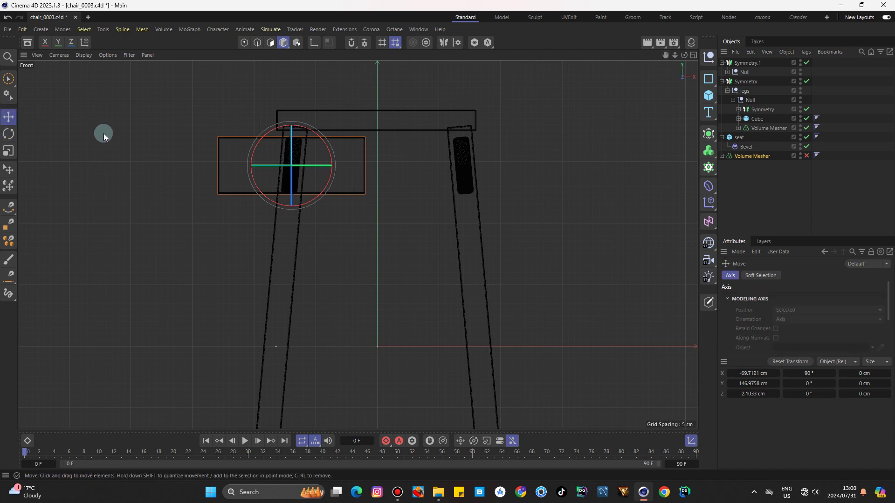
drag(199, 164, 311, 174)
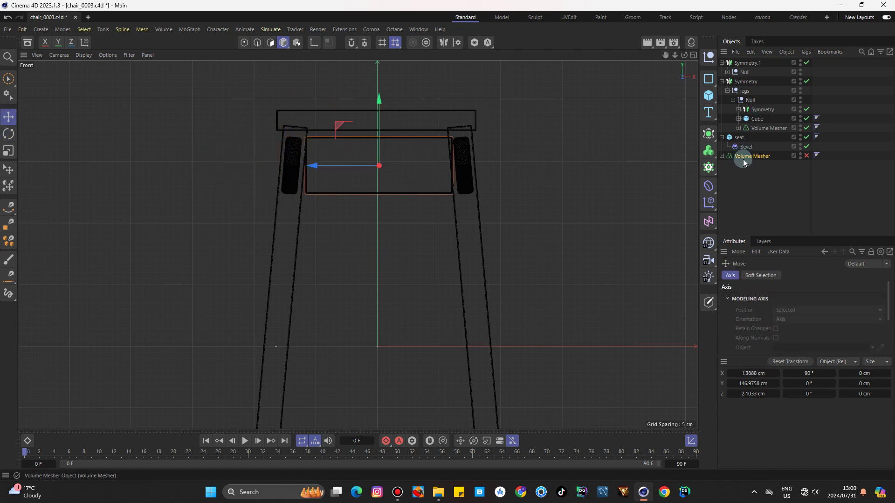
Step: Select Cube.1 inside the Volume Mesher and widen it to about 135.6 cm
click(722, 156)
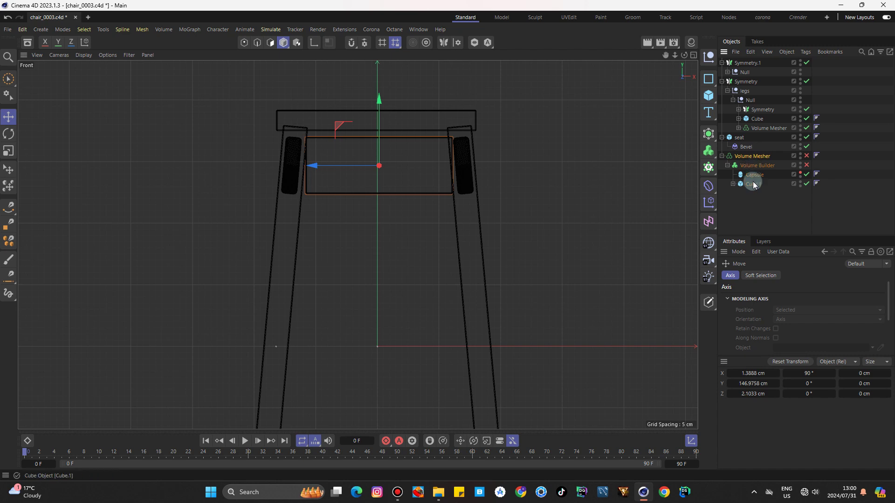
click(753, 184)
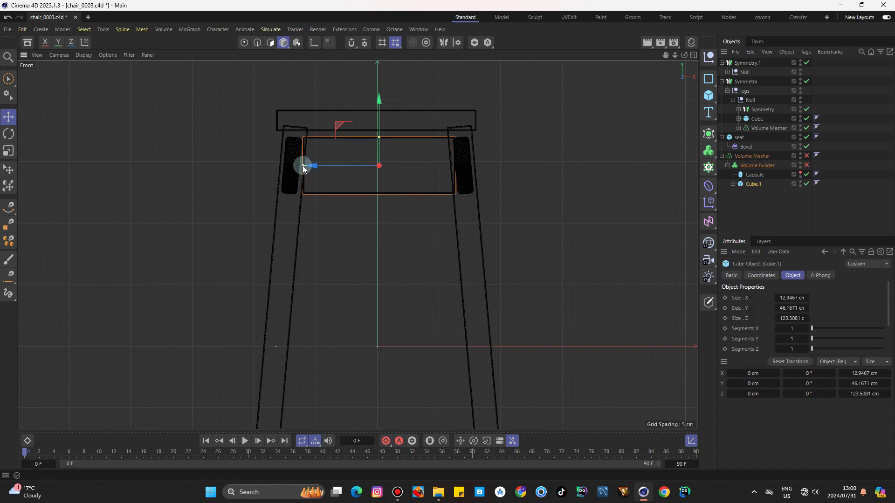
drag(303, 166, 297, 168)
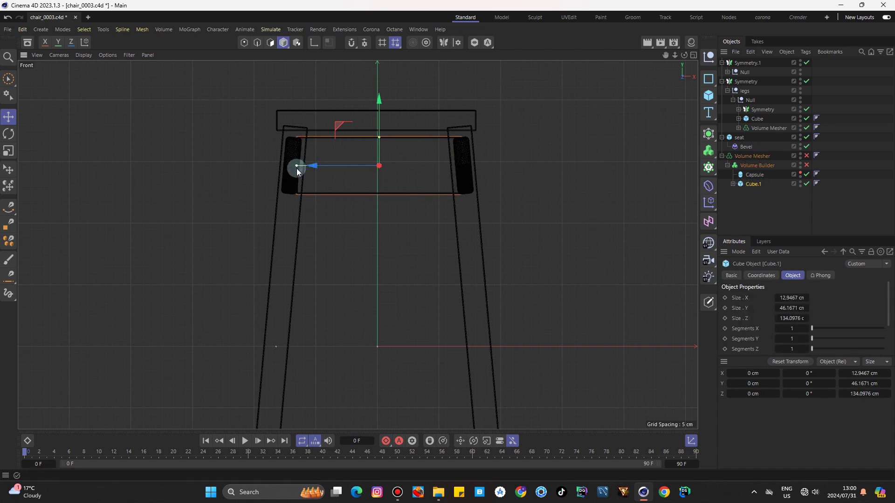
Step: In Perspective, slide Cube.1 along X to about −61.18 cm so it spans the front legs
click(693, 57)
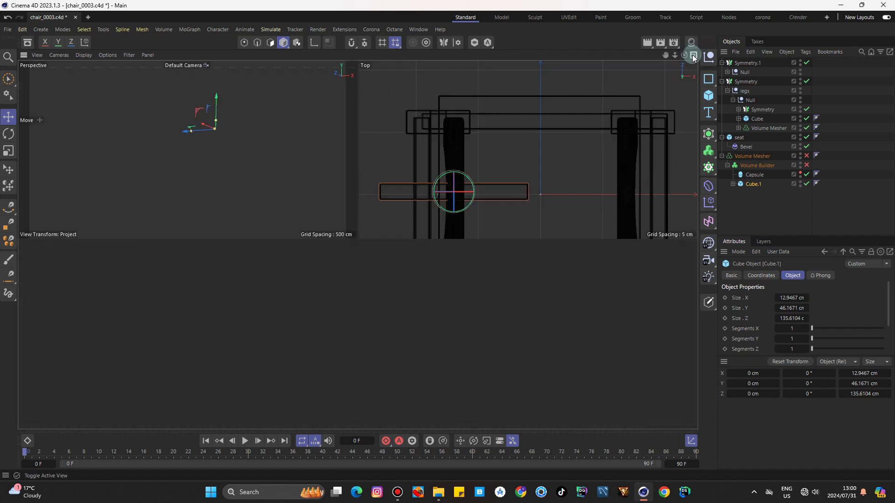
click(353, 55)
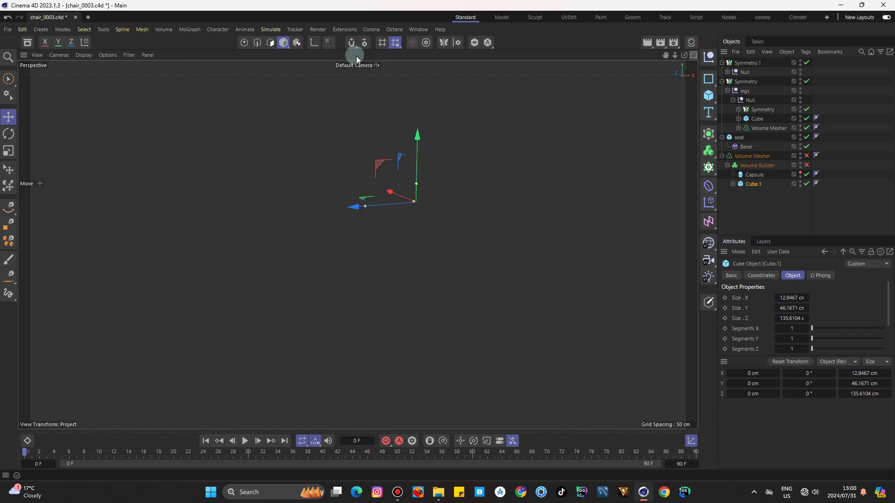
drag(683, 55, 358, 245)
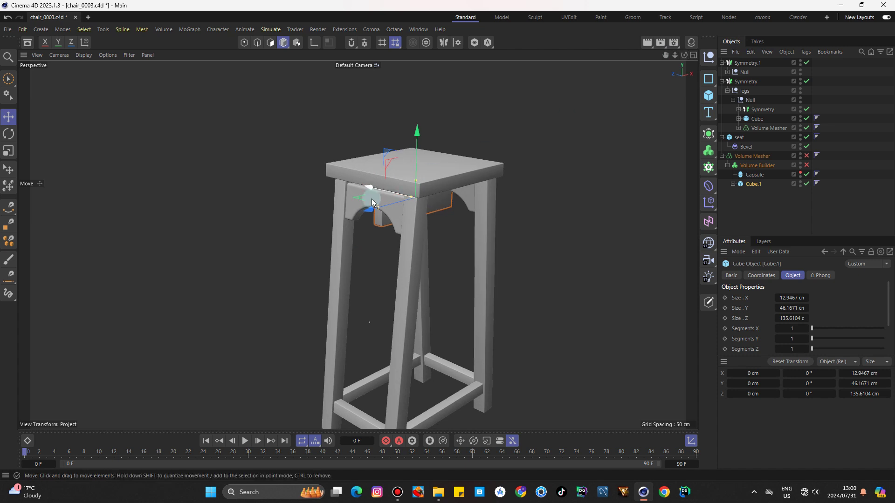
drag(371, 189, 403, 203)
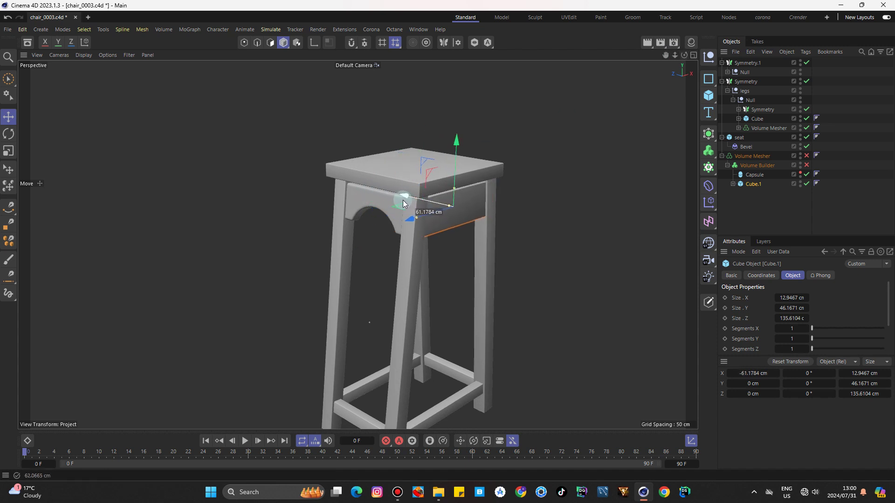
click(587, 160)
mouse_move(684, 55)
mouse_down()
mouse_move(357, 245)
mouse_move(684, 58)
mouse_up()
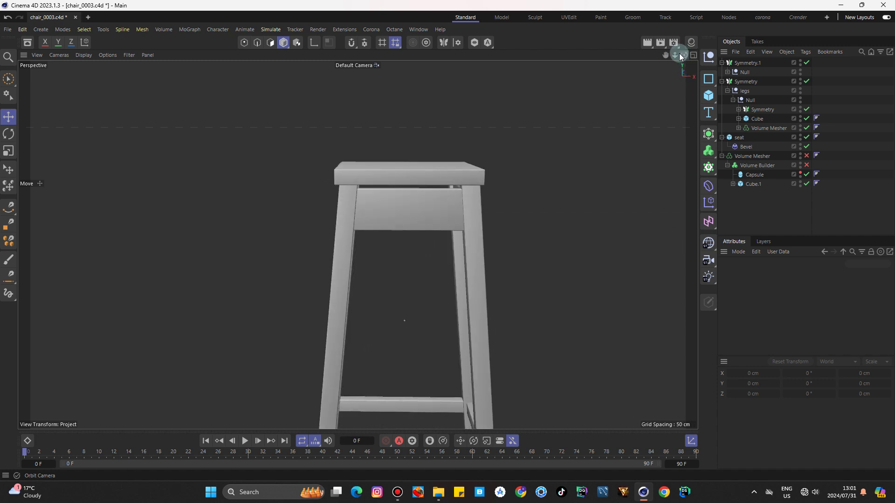
Step: Re-enable the Volume Builder and Volume Mesher to cut the front arch, then inspect both arches
click(806, 166)
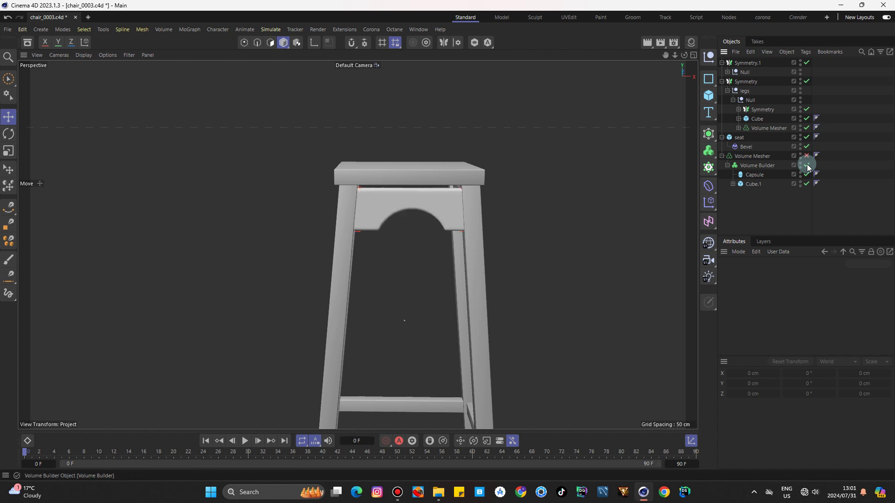
click(806, 156)
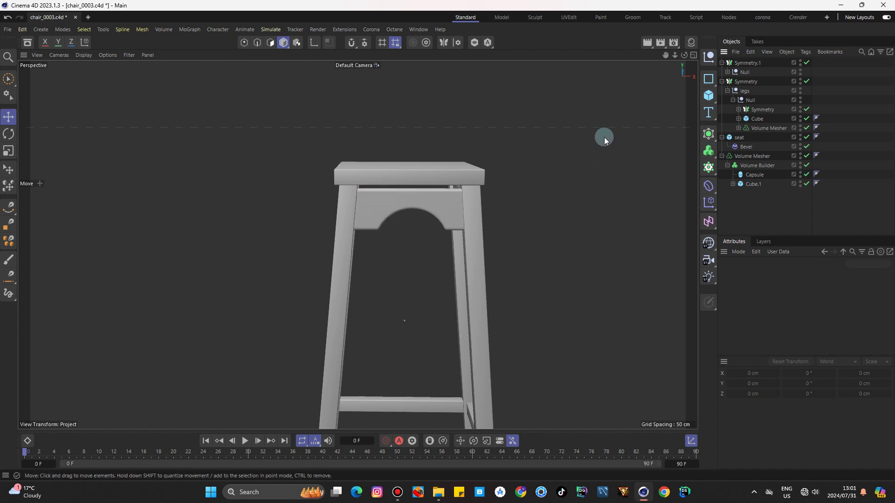
alt+drag(356, 244, 358, 244)
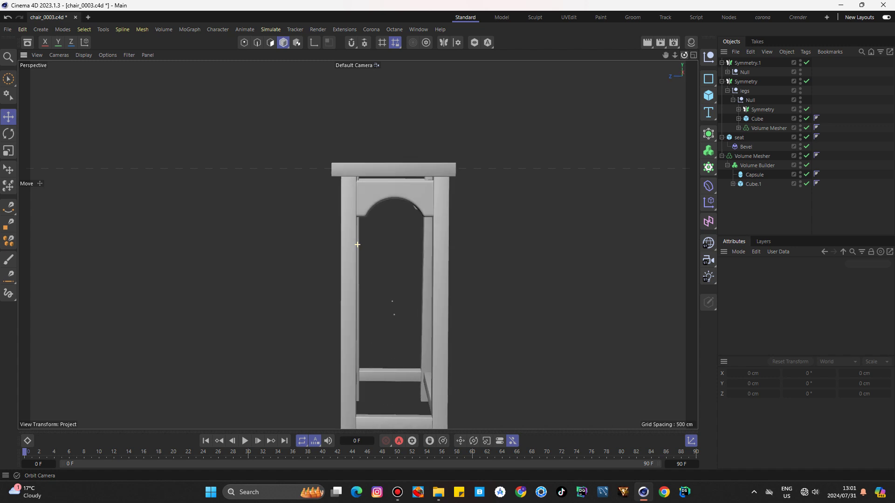
drag(684, 56, 684, 56)
alt+drag(358, 244, 294, 227)
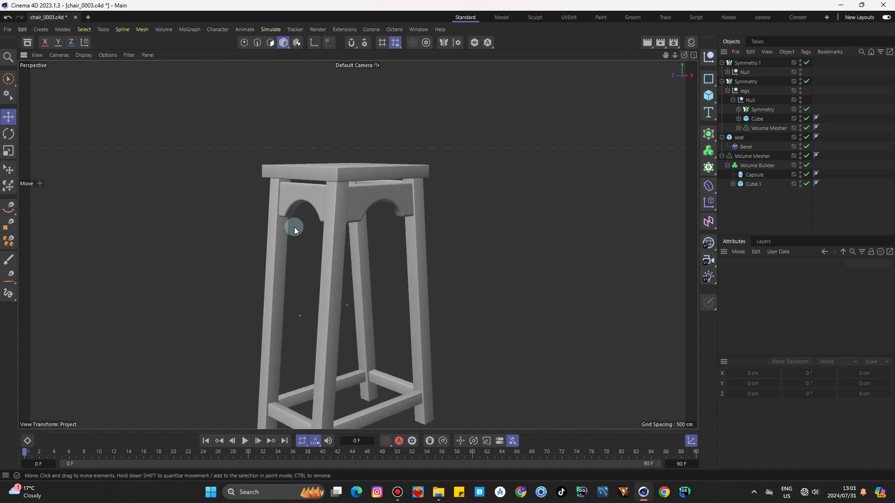
scroll(331, 197, up, 5)
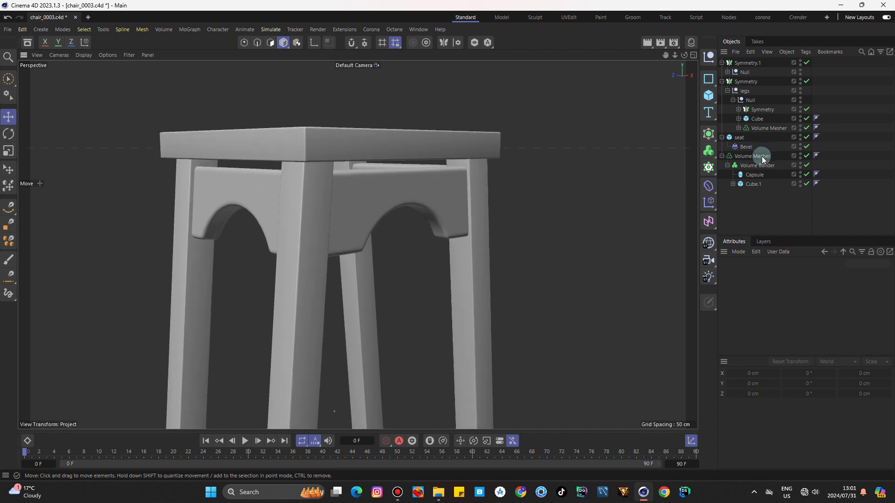
click(723, 157)
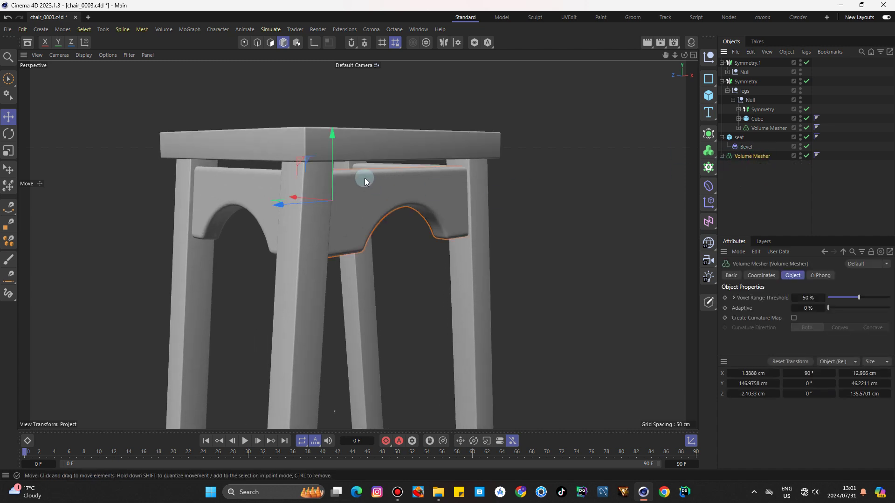
Step: Raise the front arched apron up against the seat slab
scroll(362, 175, up, 2)
drag(333, 140, 328, 128)
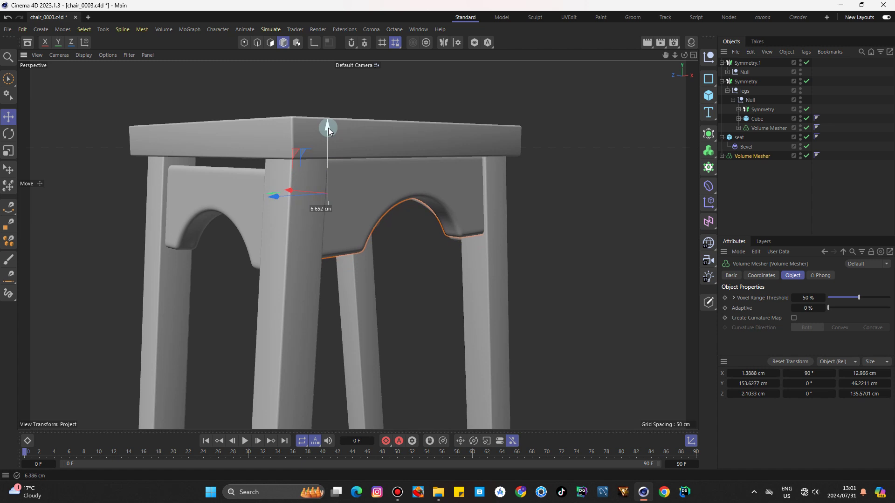
click(214, 200)
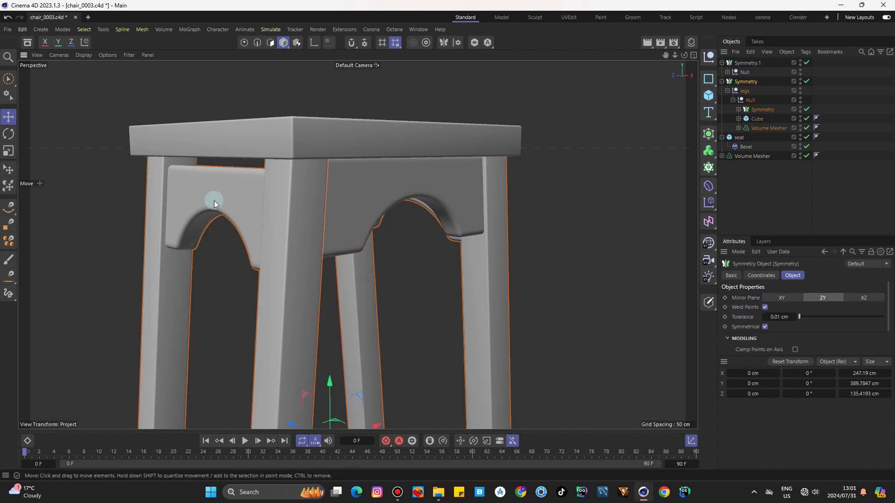
Step: Raise the side apron's Volume Mesher to about 152 cm on Y, flush under the seat
click(774, 127)
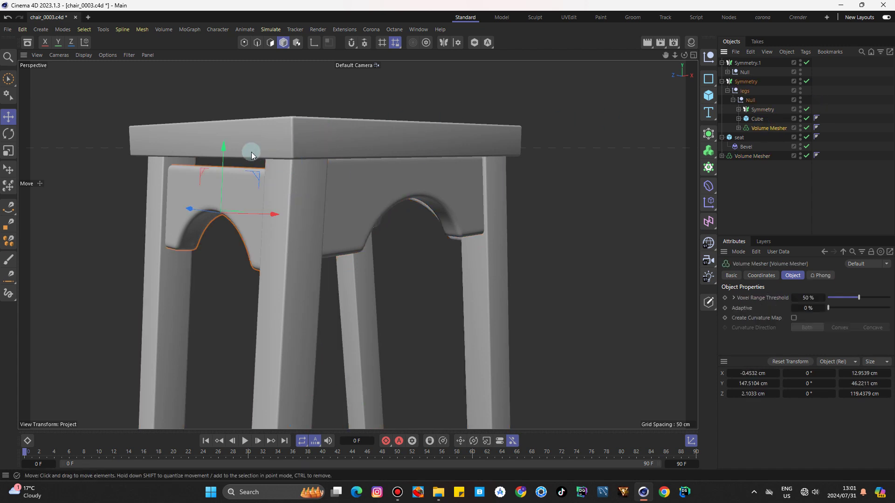
scroll(209, 162, up, 2)
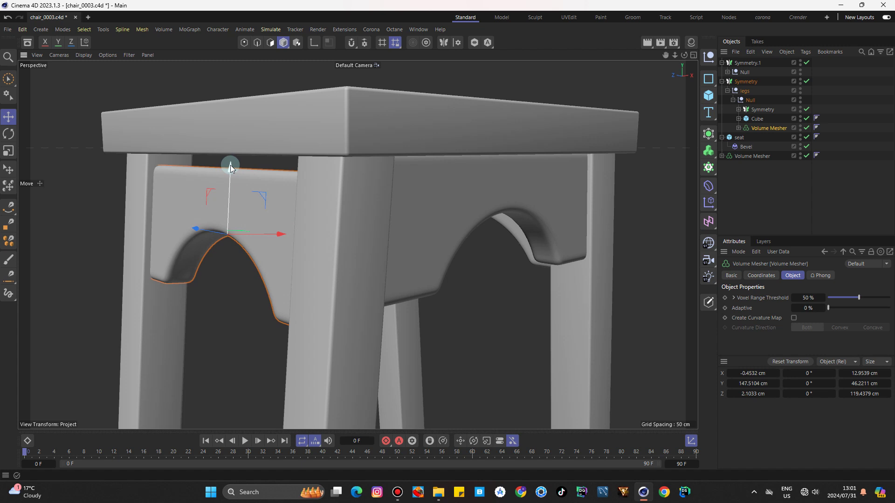
drag(230, 164, 229, 152)
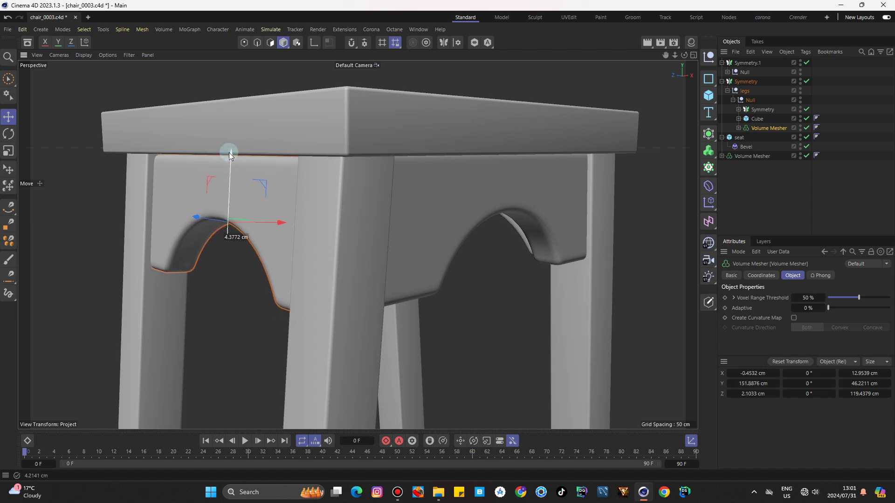
drag(228, 152, 229, 152)
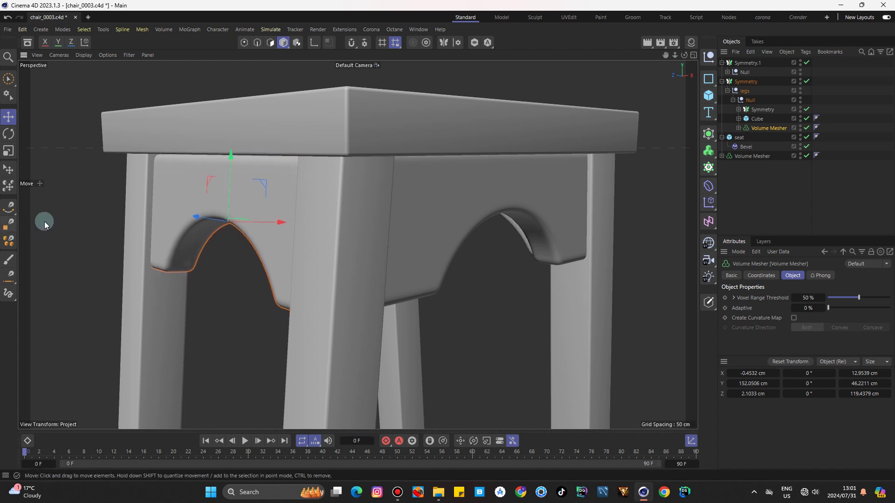
click(726, 166)
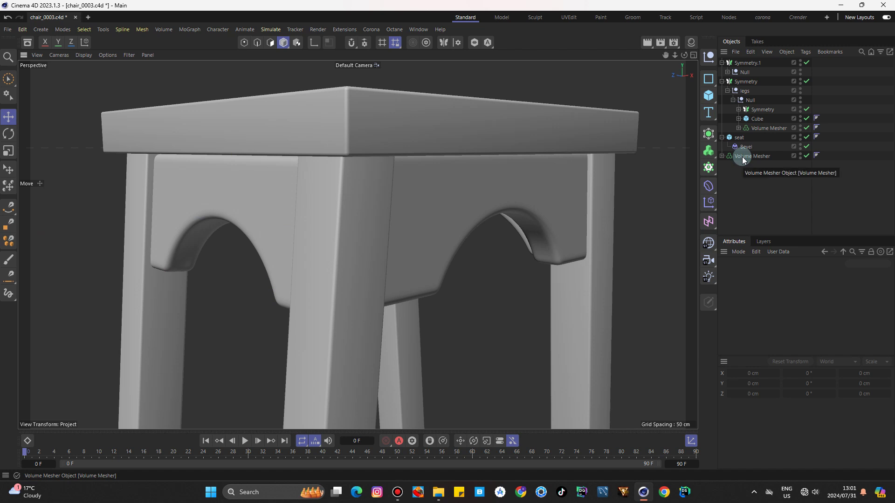
Step: Move the loose Volume Mesher into the Null under Symmetry.1, below Cube
click(727, 72)
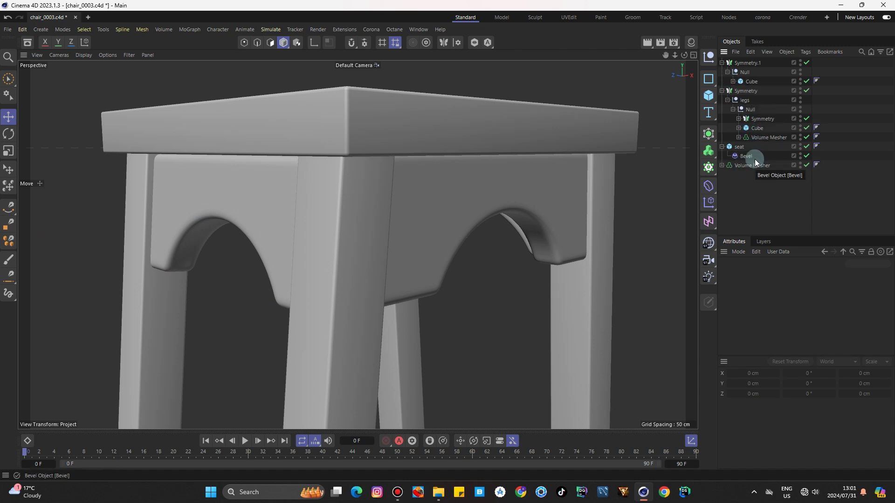
click(743, 165)
drag(743, 165, 748, 85)
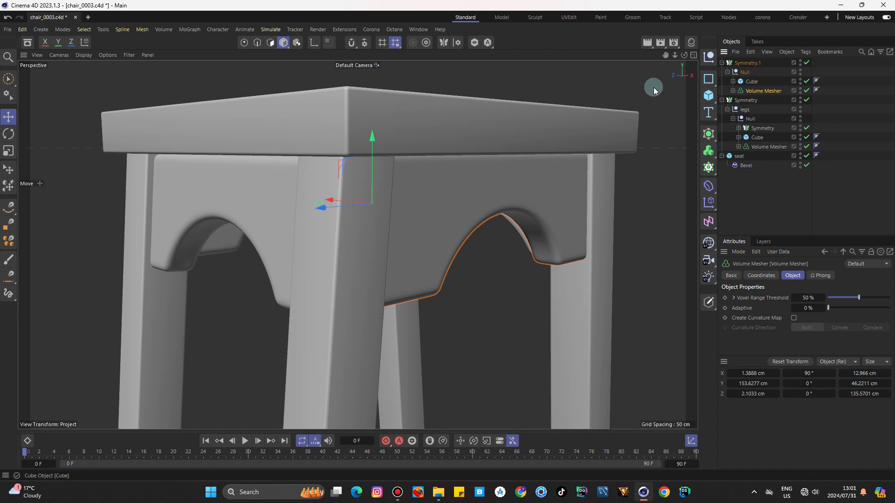
Step: Orbit and zoom out to inspect the completed stool from the front and an angle
drag(674, 55, 684, 54)
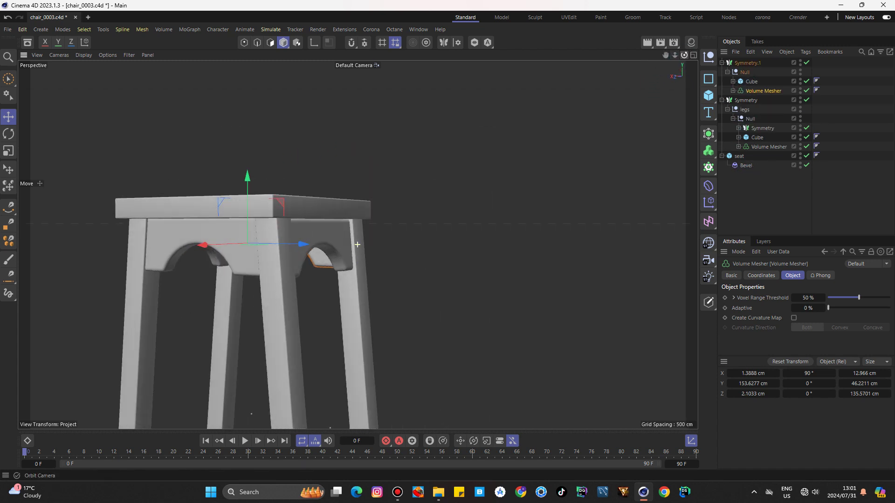
alt+drag(357, 244, 599, 101)
click(600, 100)
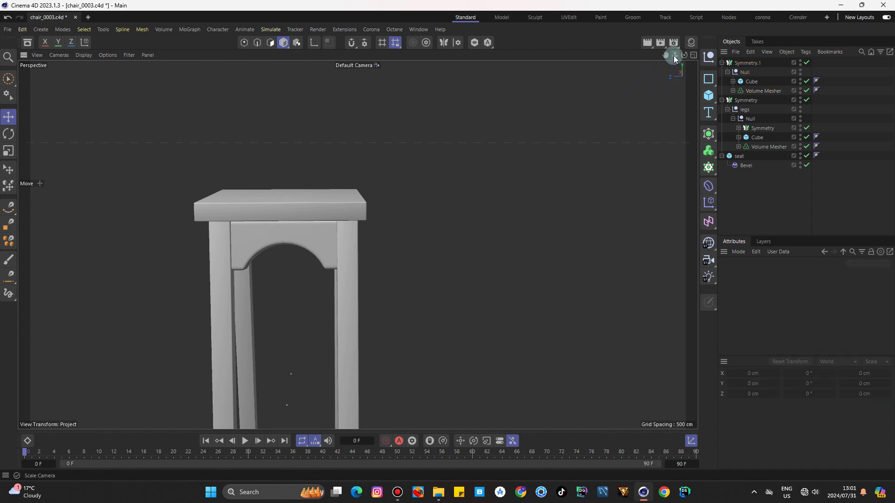
drag(674, 55, 357, 245)
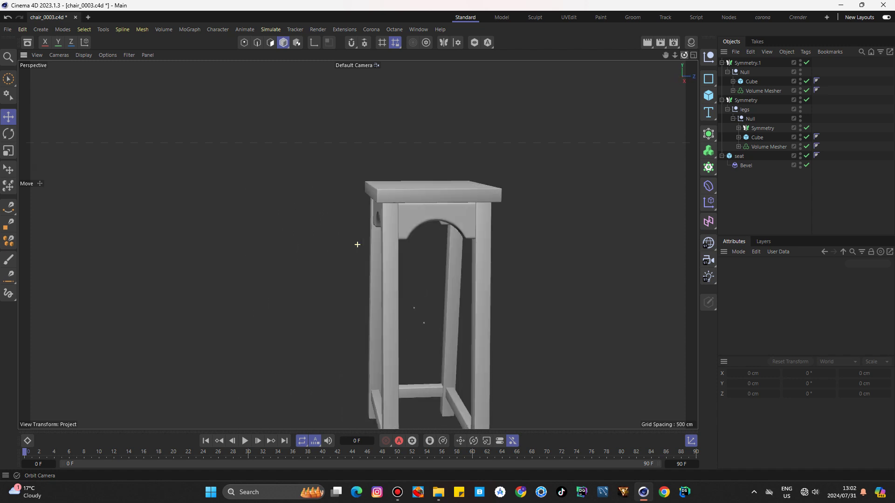
drag(356, 244, 357, 245)
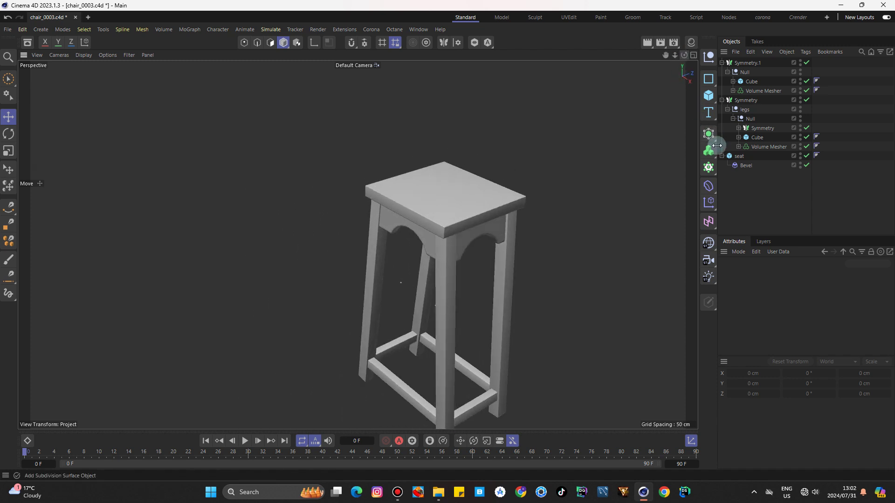
click(734, 157)
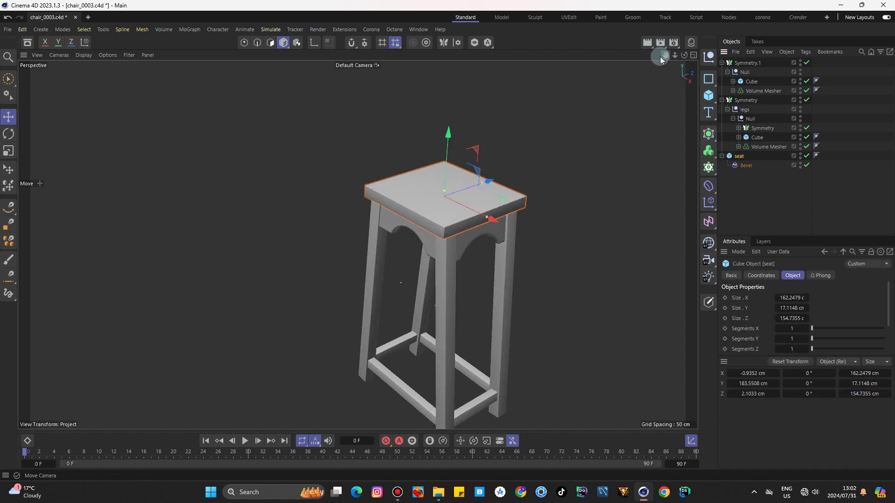
Step: Restore the seat onto the stool top at about X -3.43 cm, Z -1.75 cm after moving it aside
drag(660, 57, 516, 88)
click(516, 89)
key(ctrl+z)
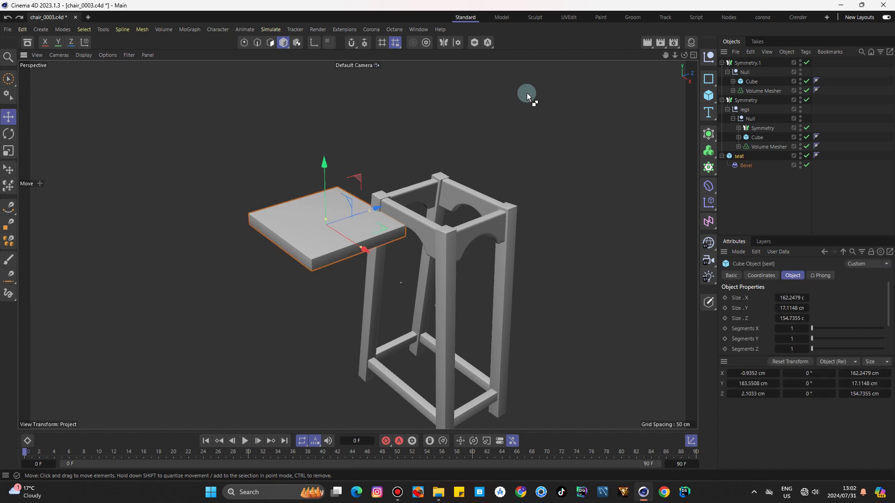
key(ctrl+z)
key(ctrl+y)
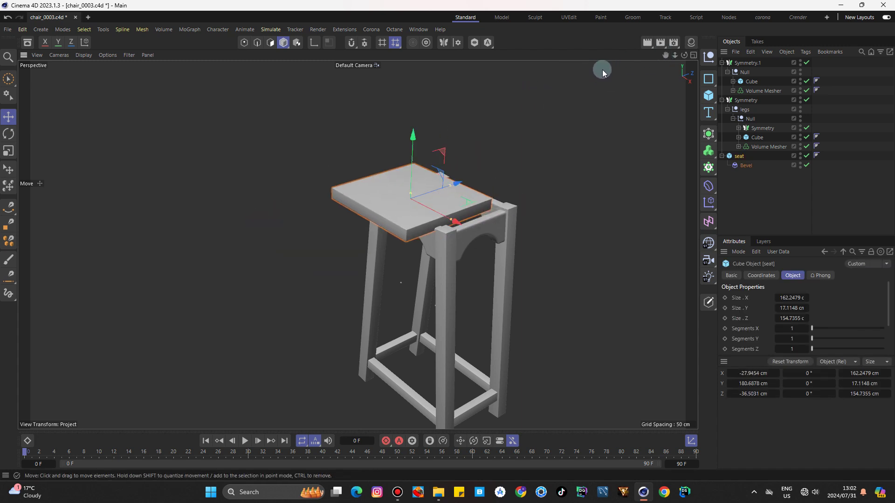
key(ctrl+z)
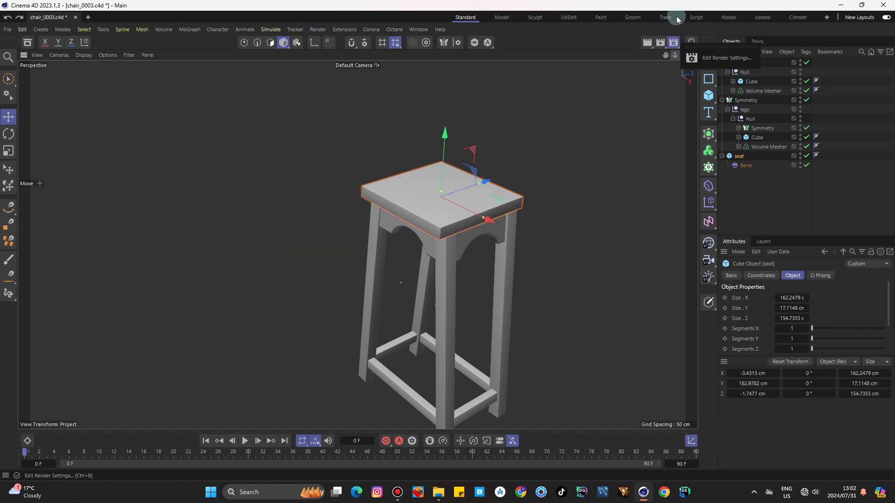
mouse_move(677, 57)
mouse_down()
mouse_move(690, 60)
mouse_move(678, 54)
mouse_up()
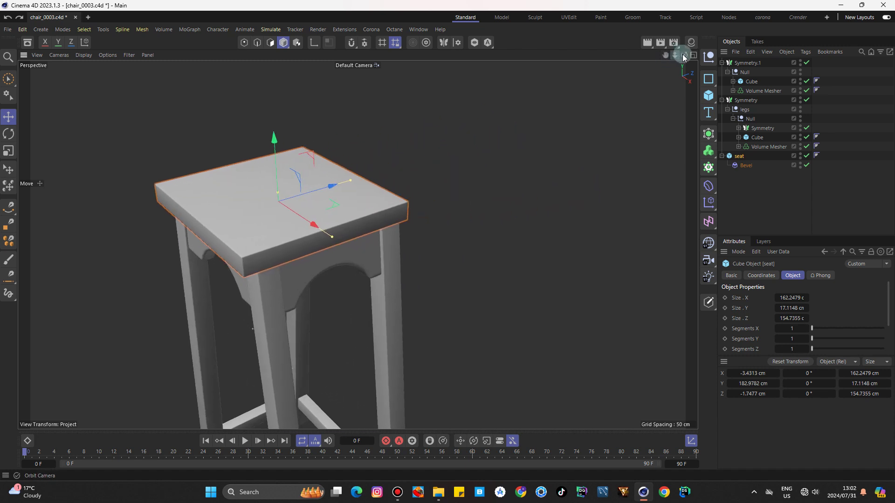
mouse_move(684, 55)
mouse_down()
mouse_move(676, 49)
mouse_move(695, 65)
mouse_up()
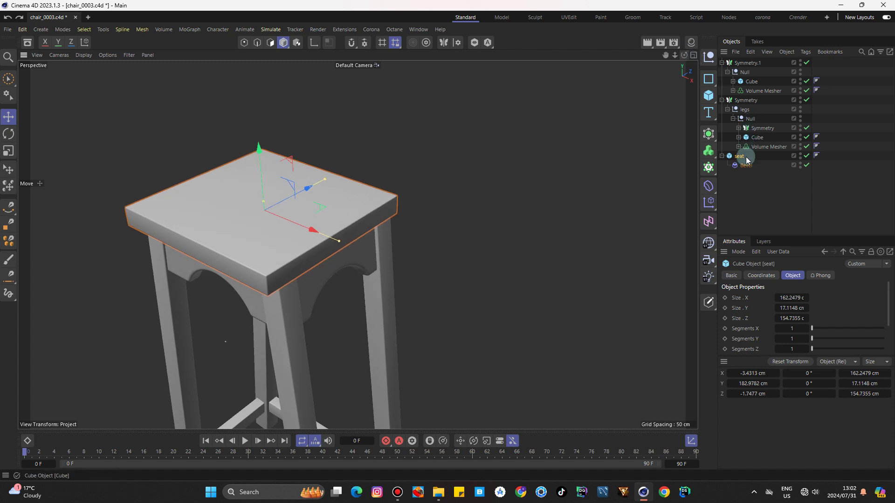
Step: Set the seat's Bevel deformer to a 6 cm Offset with 4 subdivisions
click(746, 165)
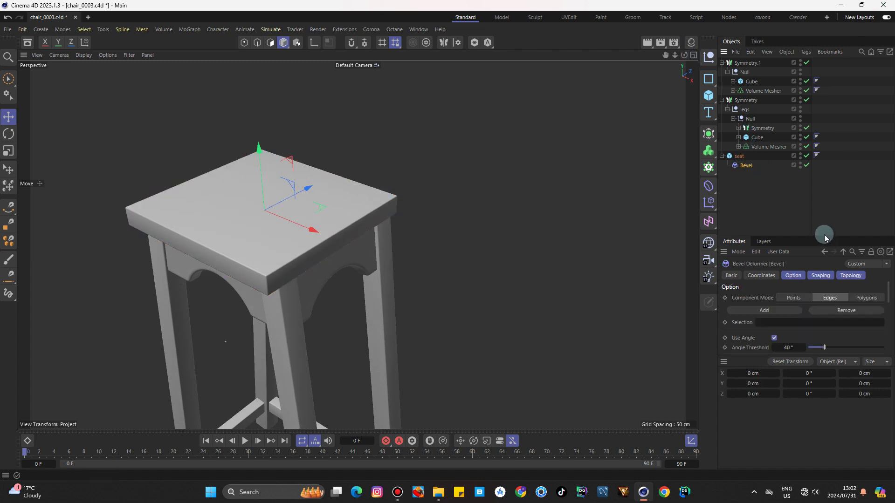
click(792, 276)
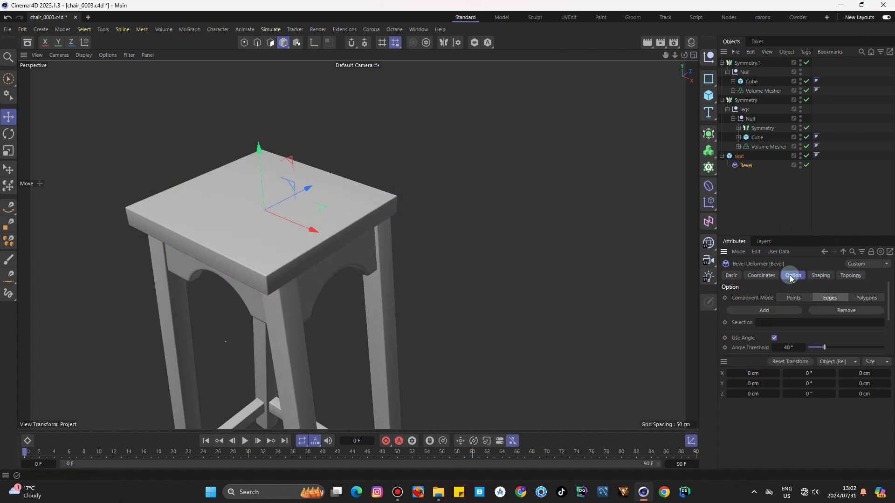
click(820, 275)
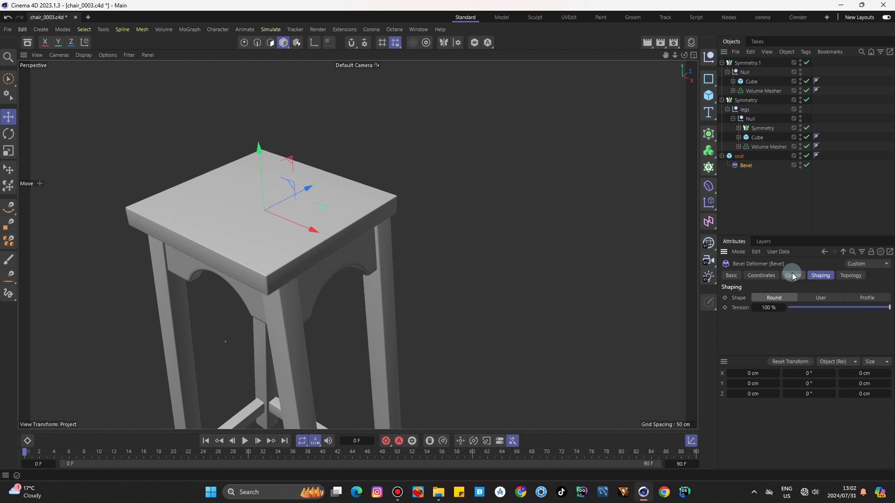
click(793, 276)
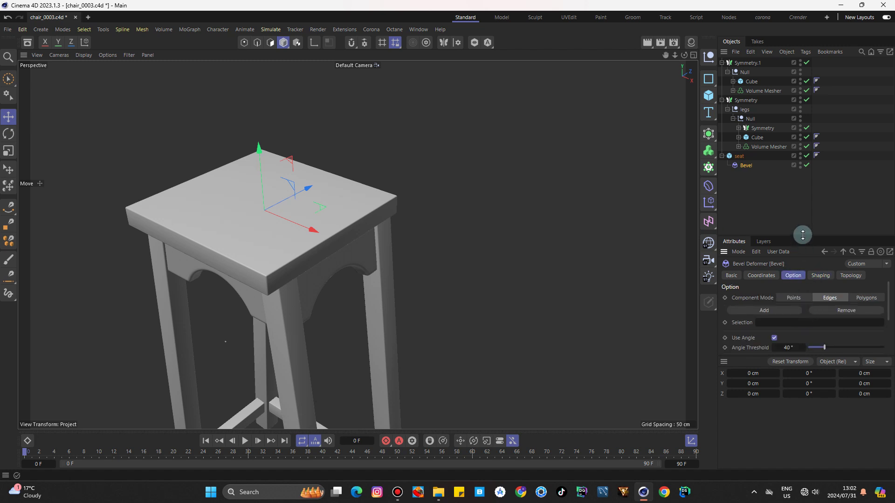
click(802, 212)
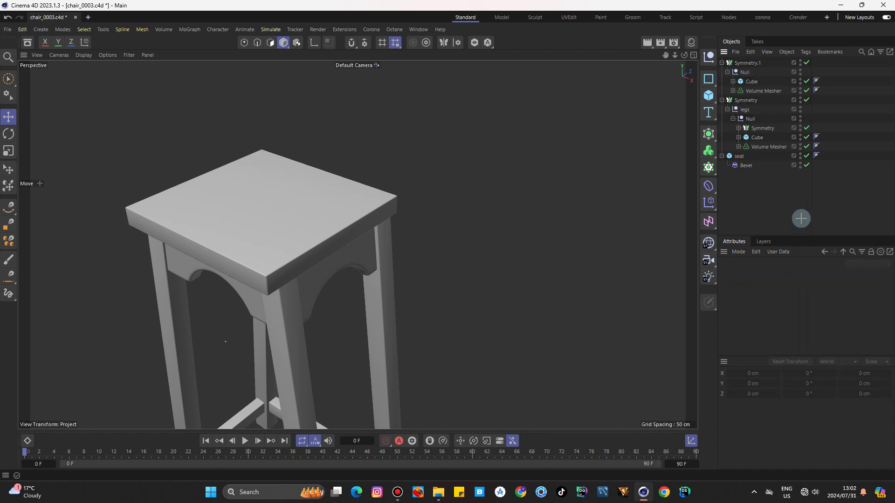
drag(803, 236, 799, 187)
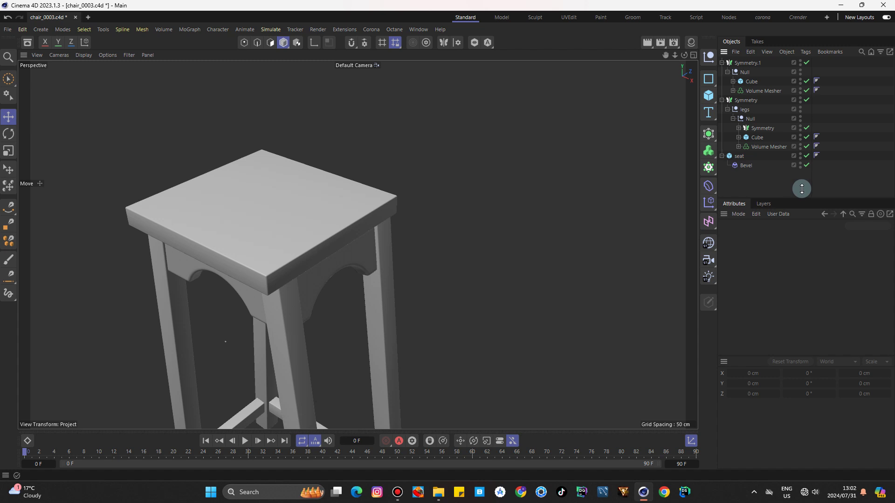
click(744, 166)
click(688, 441)
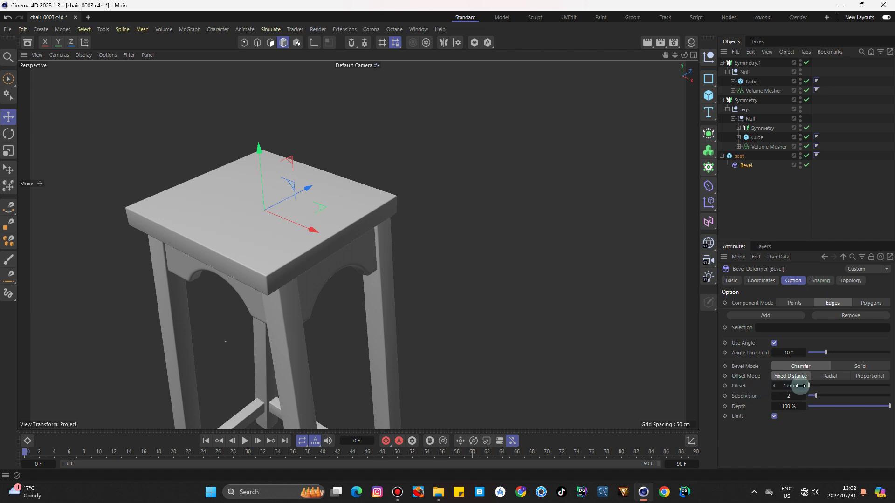
drag(806, 390, 804, 390)
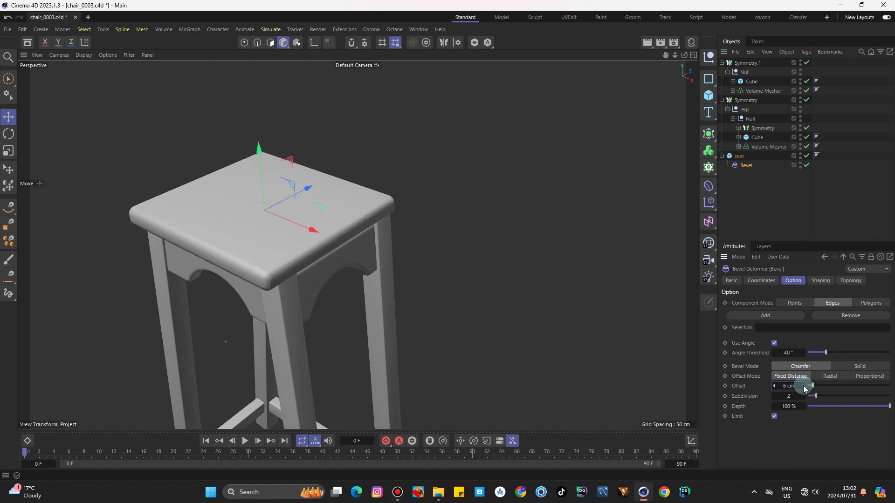
mouse_move(793, 395)
drag(684, 55, 357, 244)
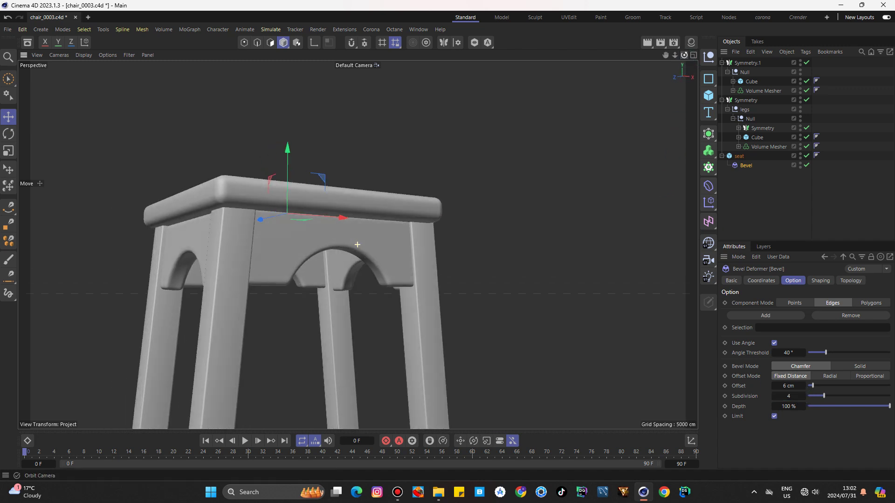
Step: Shift the bevelled seat slightly along X over the legs, then zoom out and orbit to review the stool
drag(358, 244, 335, 157)
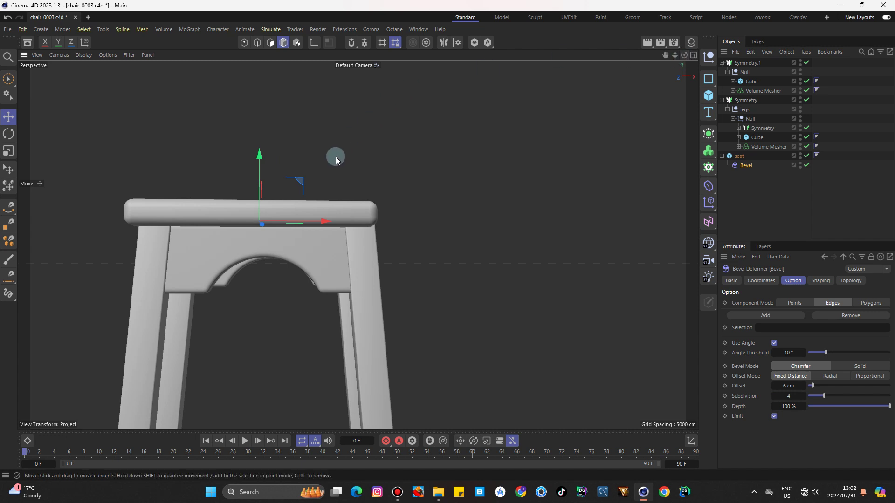
click(741, 158)
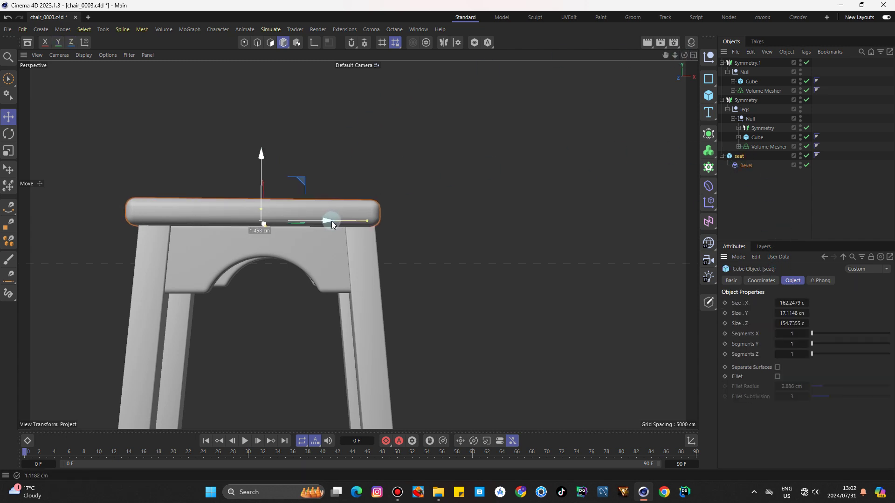
drag(330, 220, 333, 220)
click(480, 203)
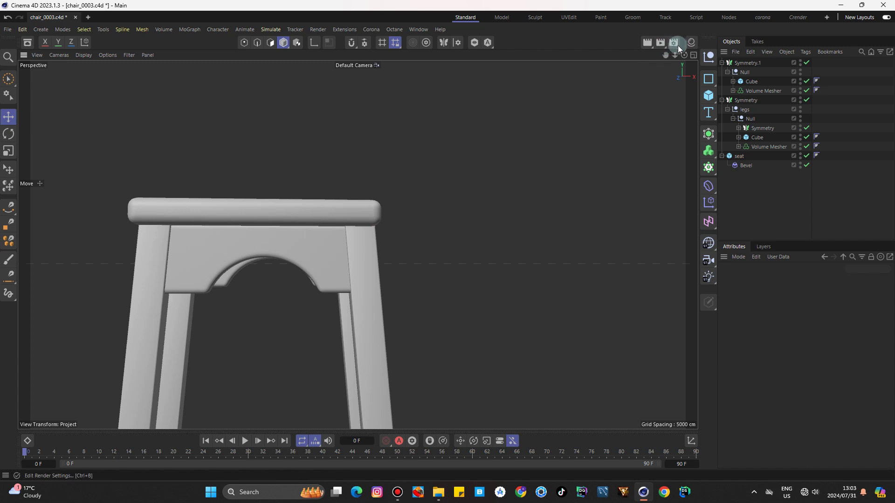
mouse_move(674, 55)
mouse_down()
mouse_move(659, 58)
mouse_move(672, 61)
mouse_up()
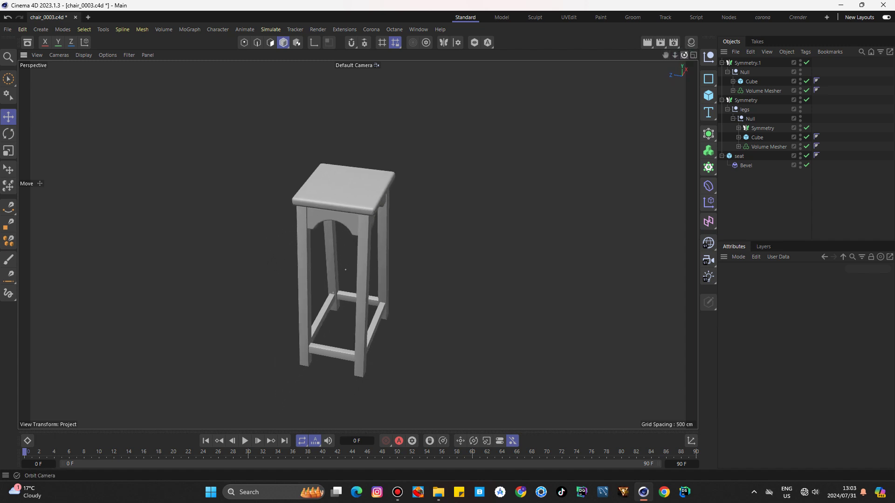
alt+drag(357, 244, 357, 244)
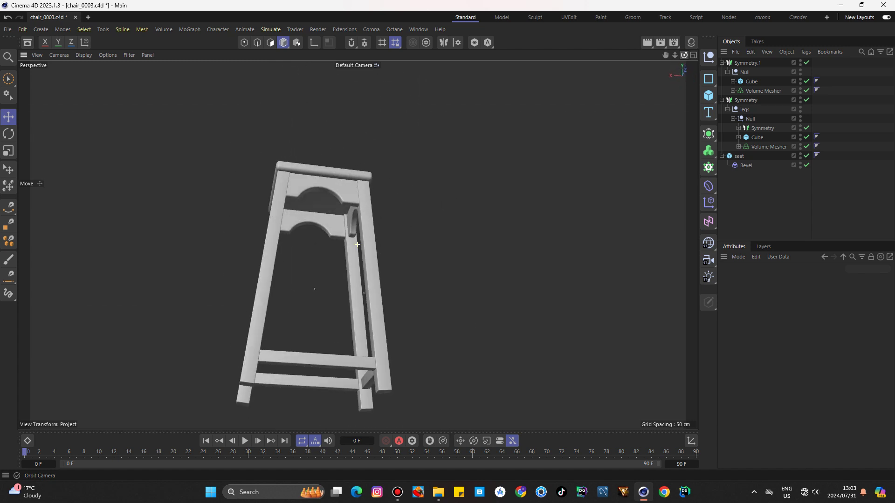